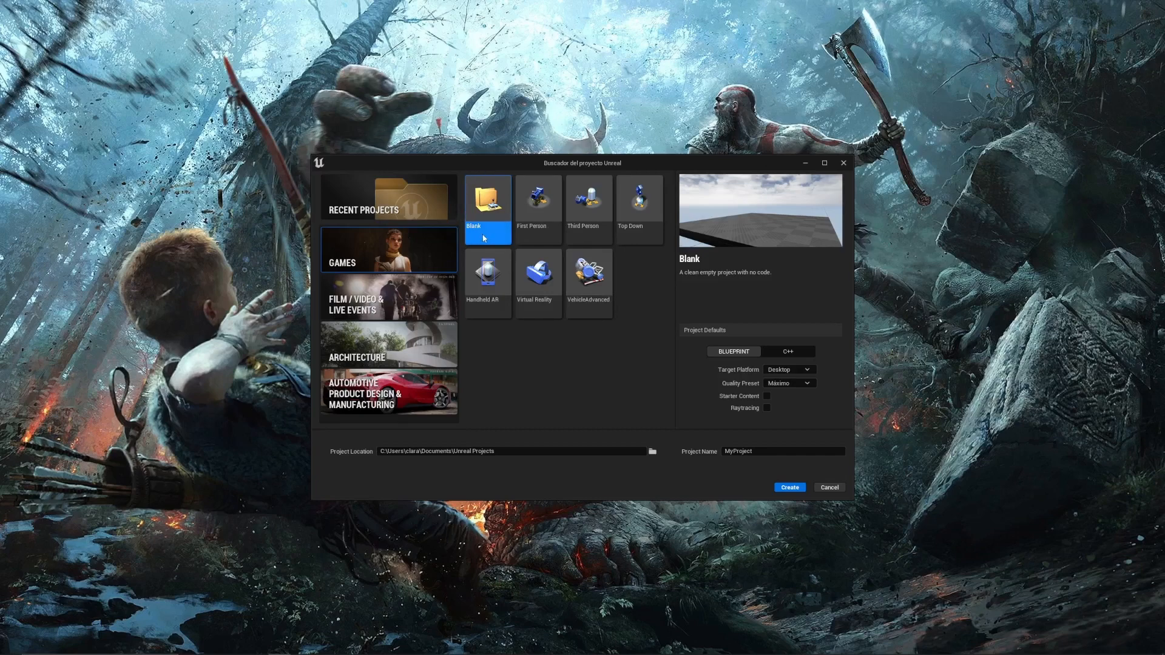
- Create a blank Blueprint game project named Noche
double_click(758, 450)
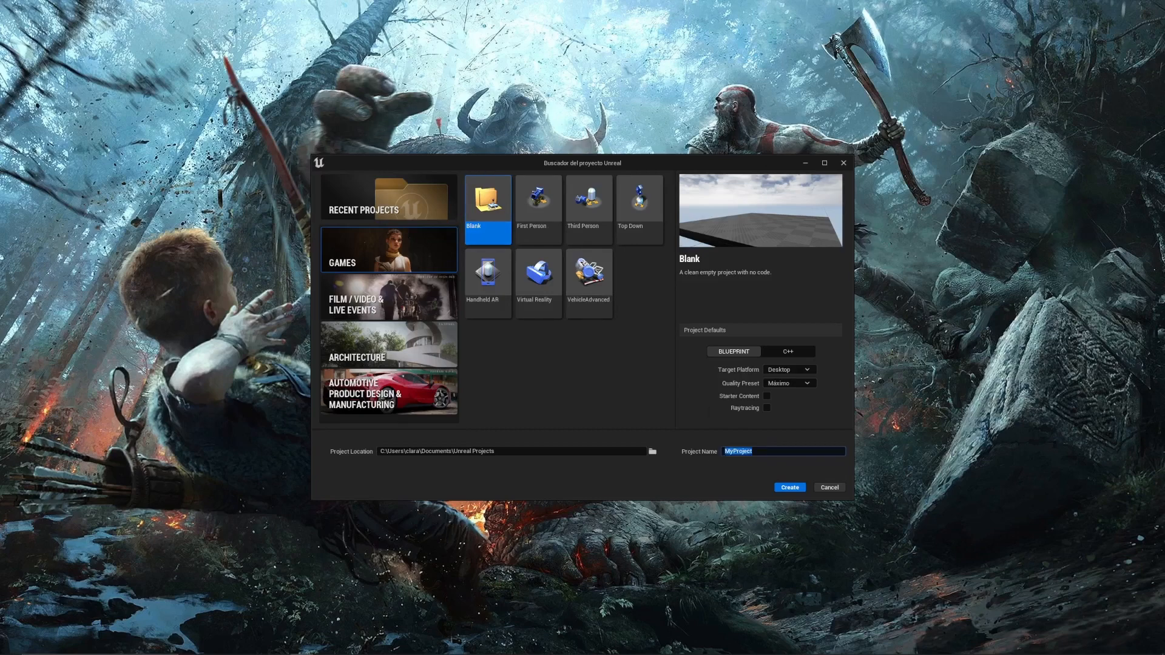
type("Noche")
left_click(791, 489)
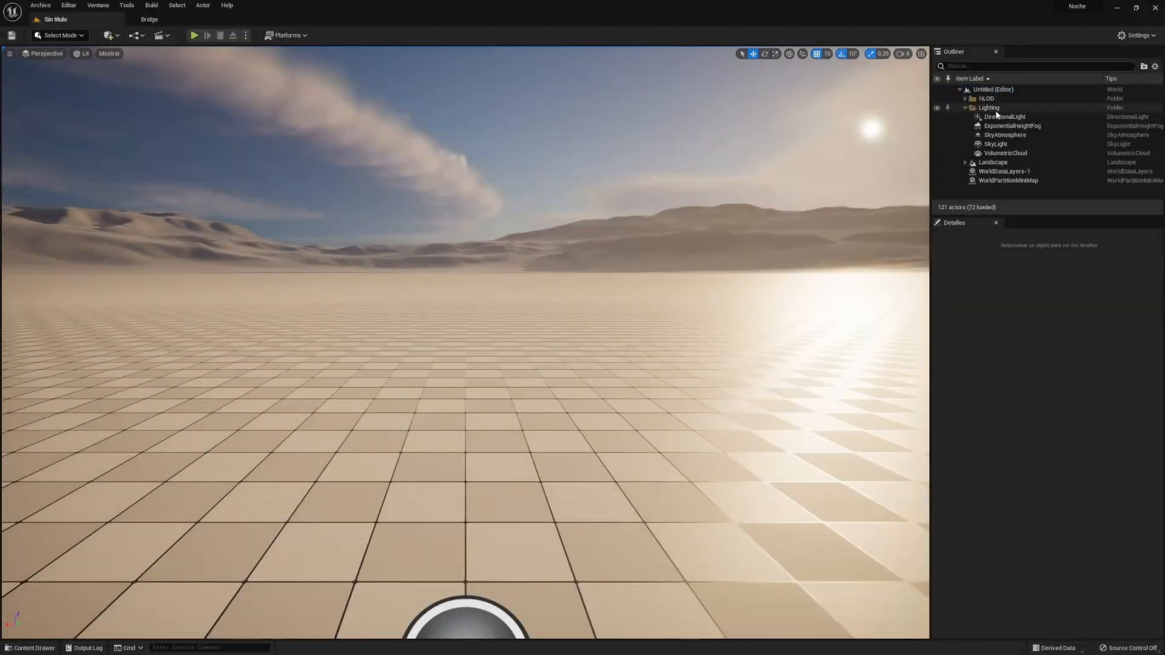
- Hide and reshow the Lighting folder's actors, and move the default sun across the sky
left_click(937, 108)
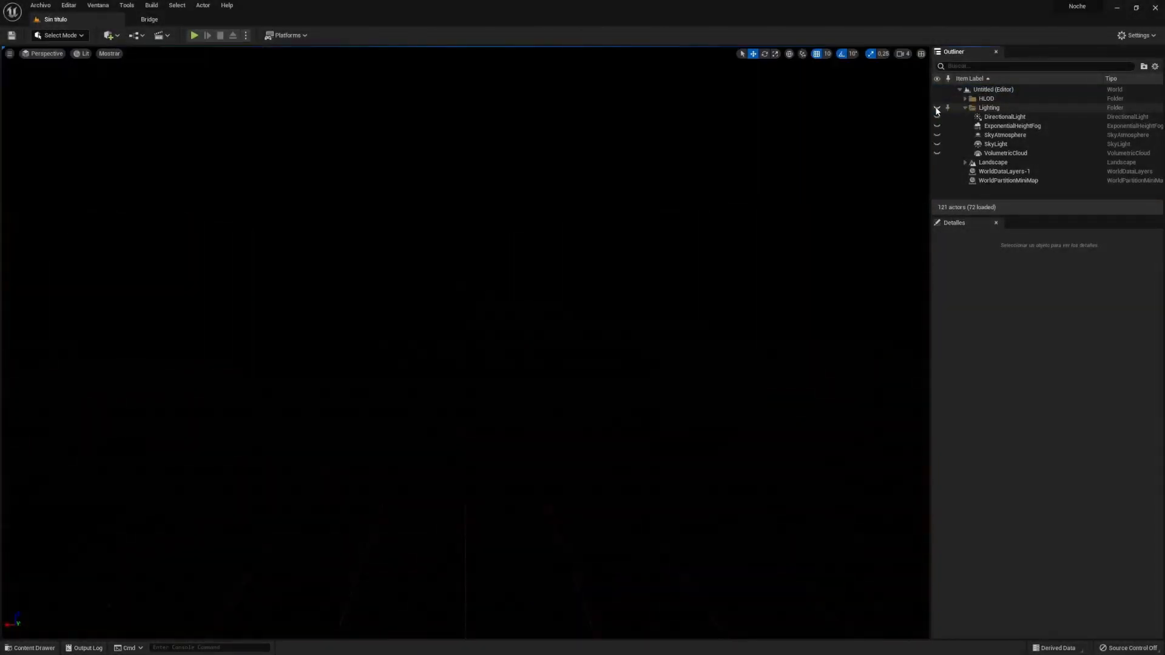
left_click(937, 108)
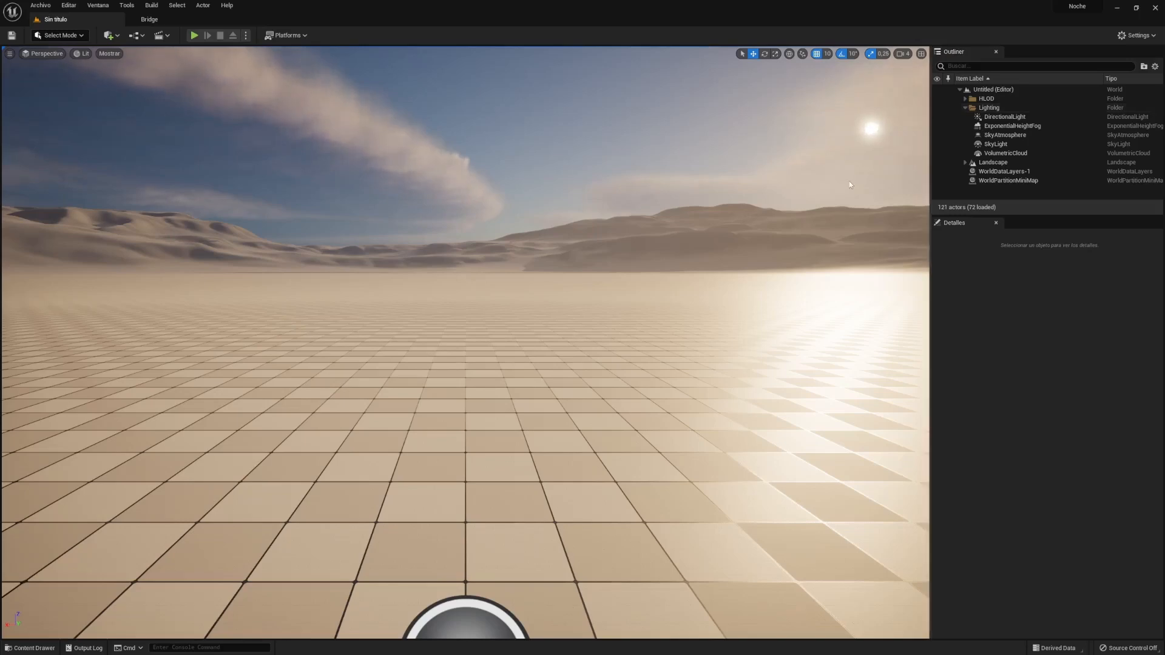
key("ctrl+l")
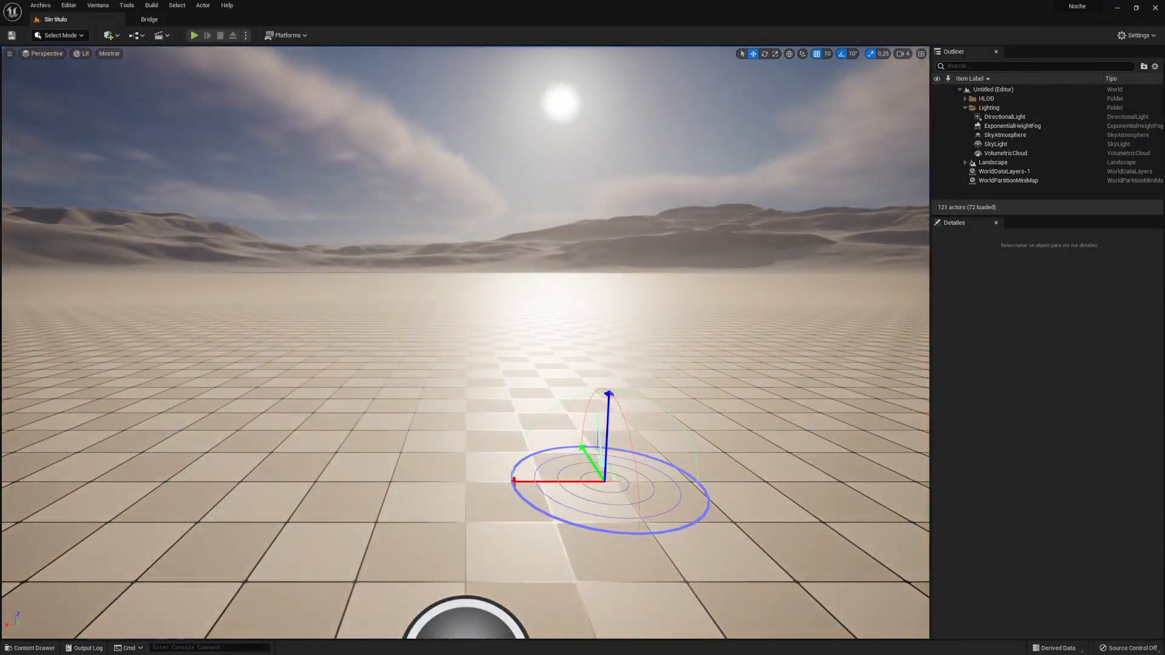
- Delete all the actors in the Lighting folder, from DirectionalLight through VolumetricCloud
left_click(1002, 117)
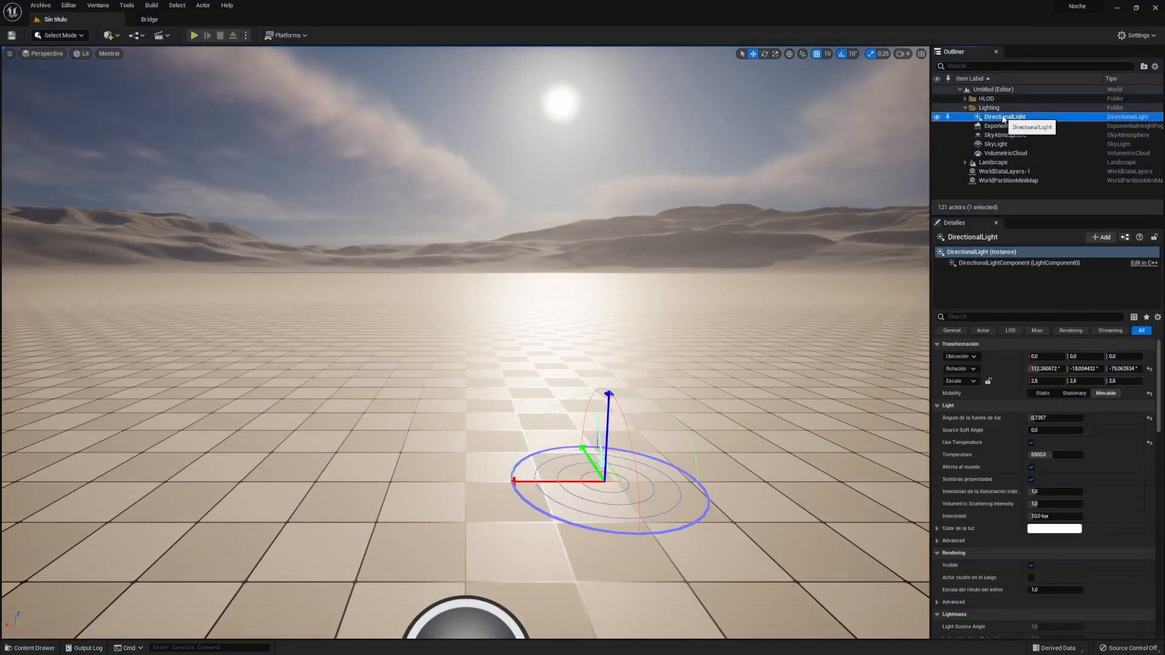
left_click(1021, 153, "shift")
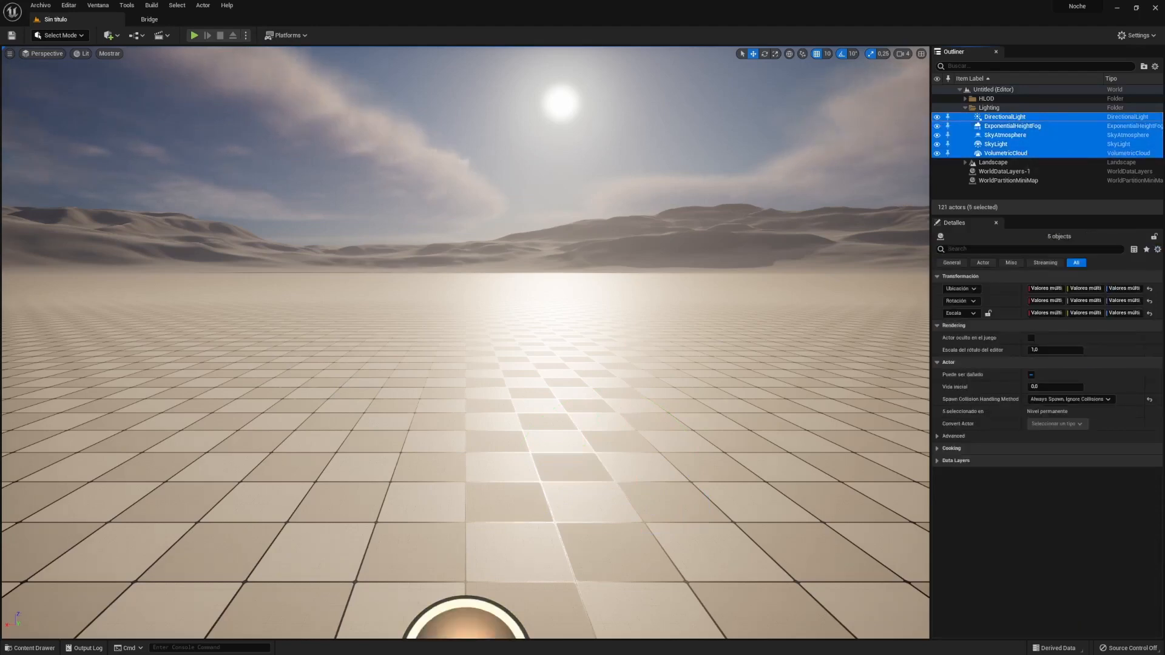
key("Delete")
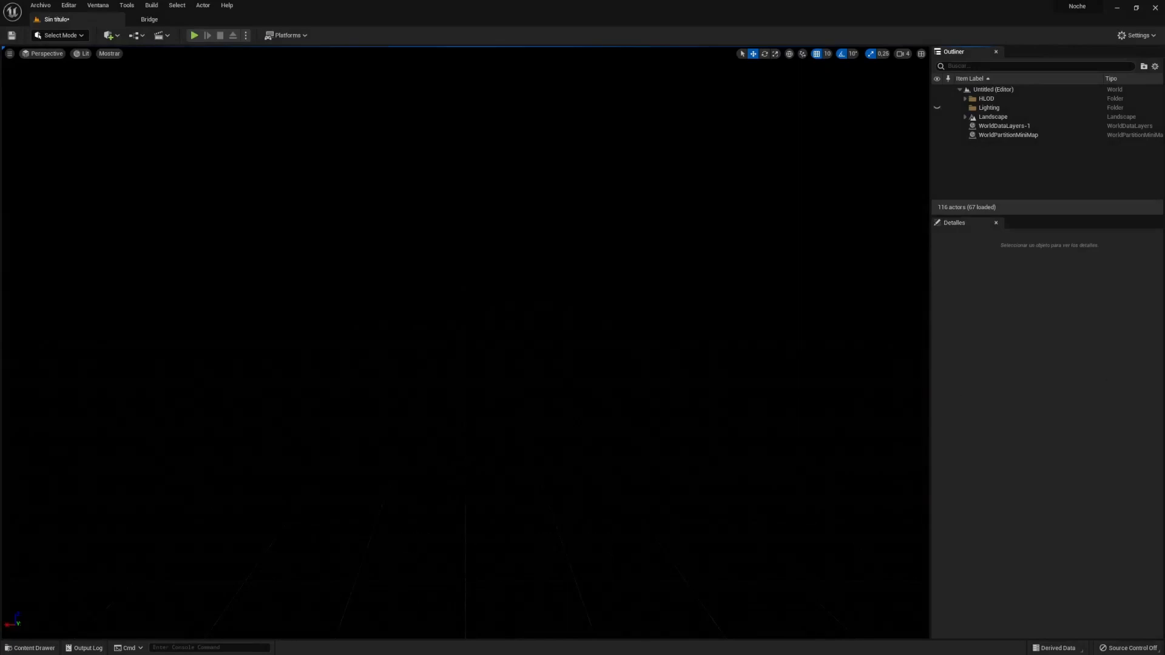
- Open the project's content browser and check in its view settings that engine content is shown
left_click(31, 647)
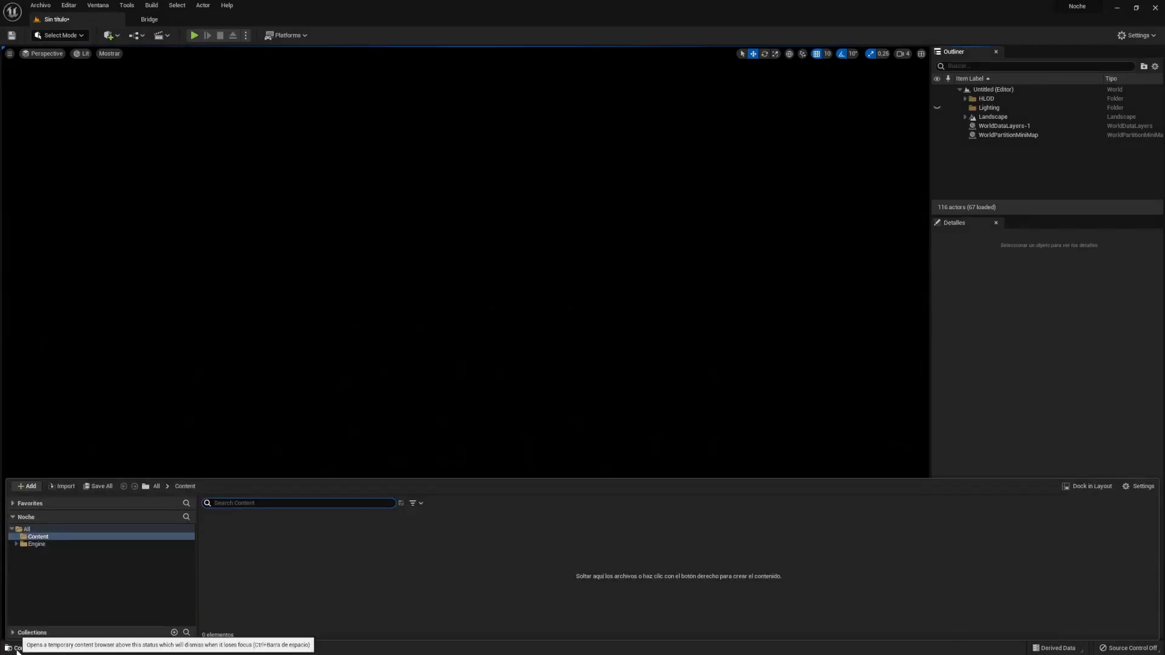
right_click(252, 557)
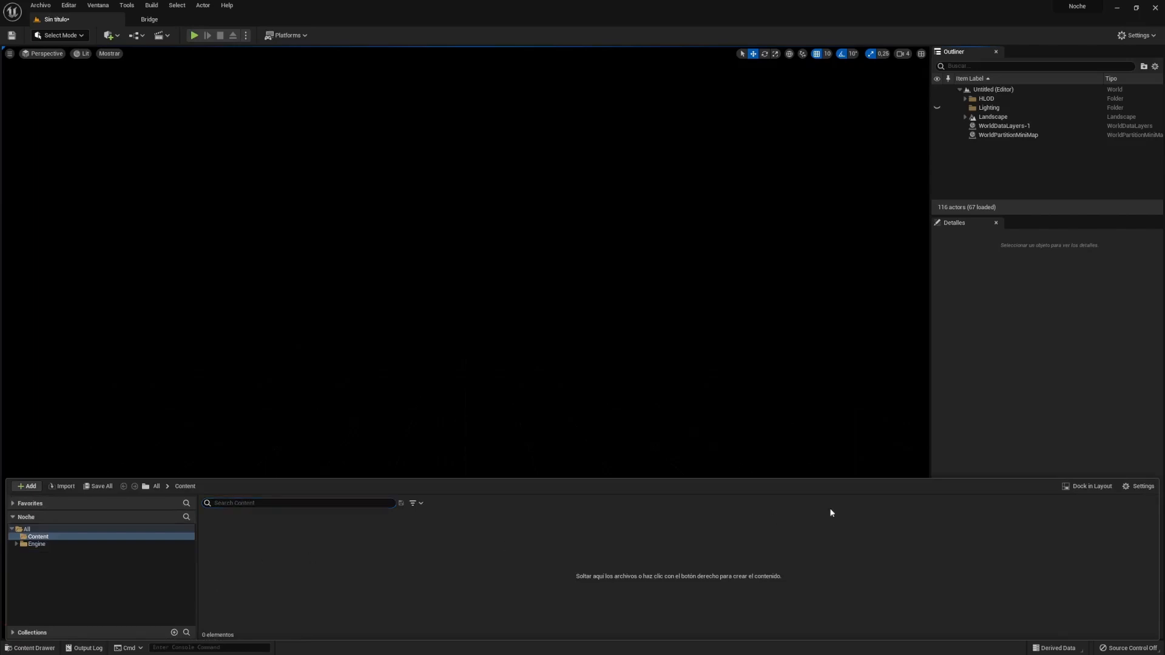
left_click(1143, 489)
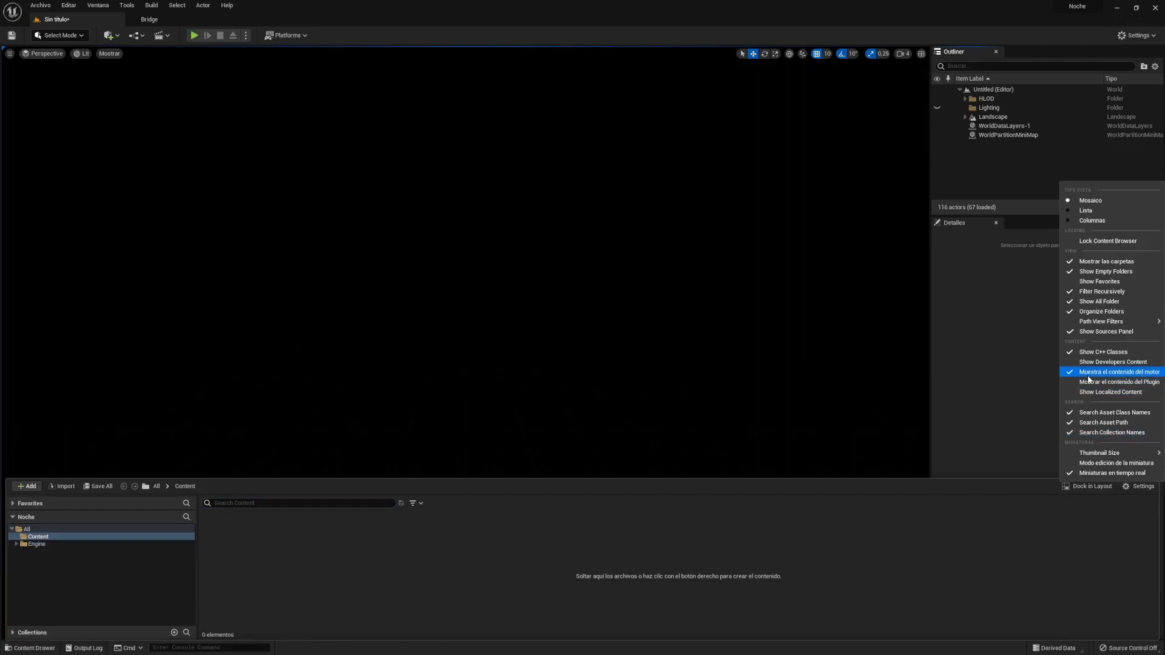
left_click(977, 532)
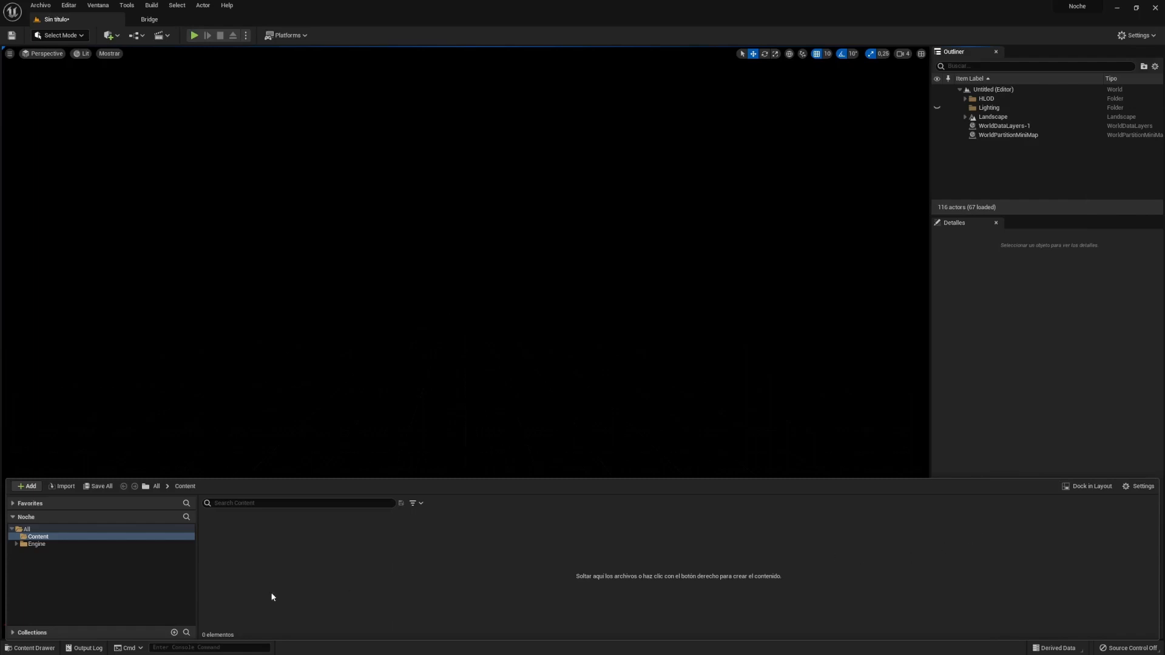
- Browse the Engine Content folders, look into BasicShapes, and return to the main Engine Content folder
left_click(57, 544)
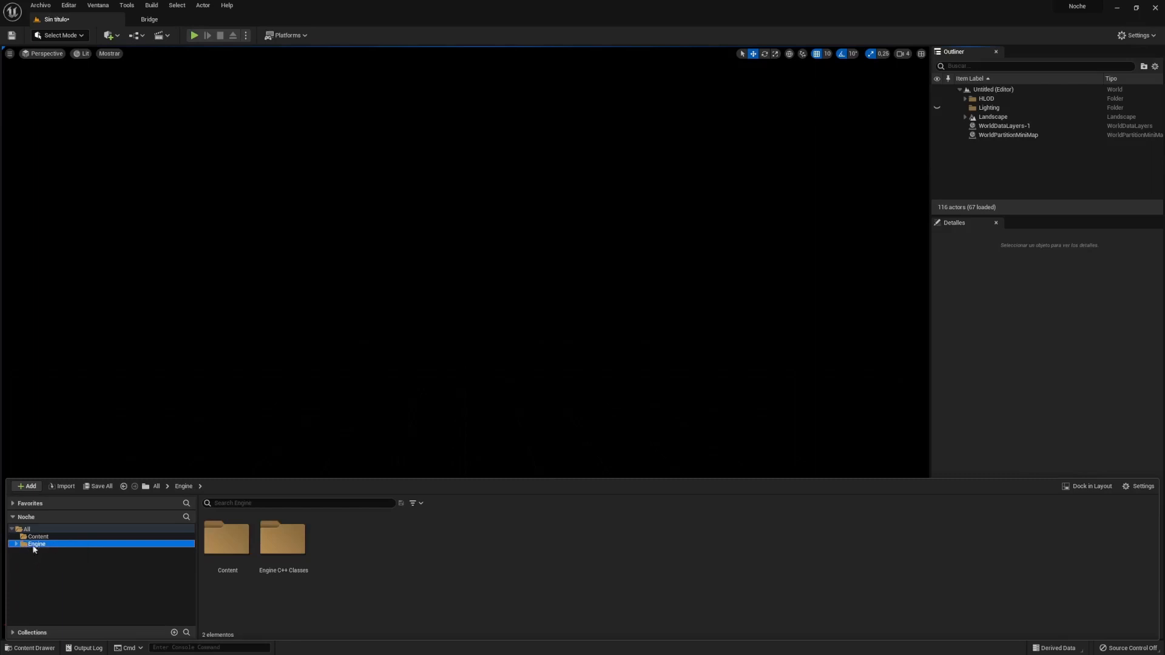
double_click(227, 539)
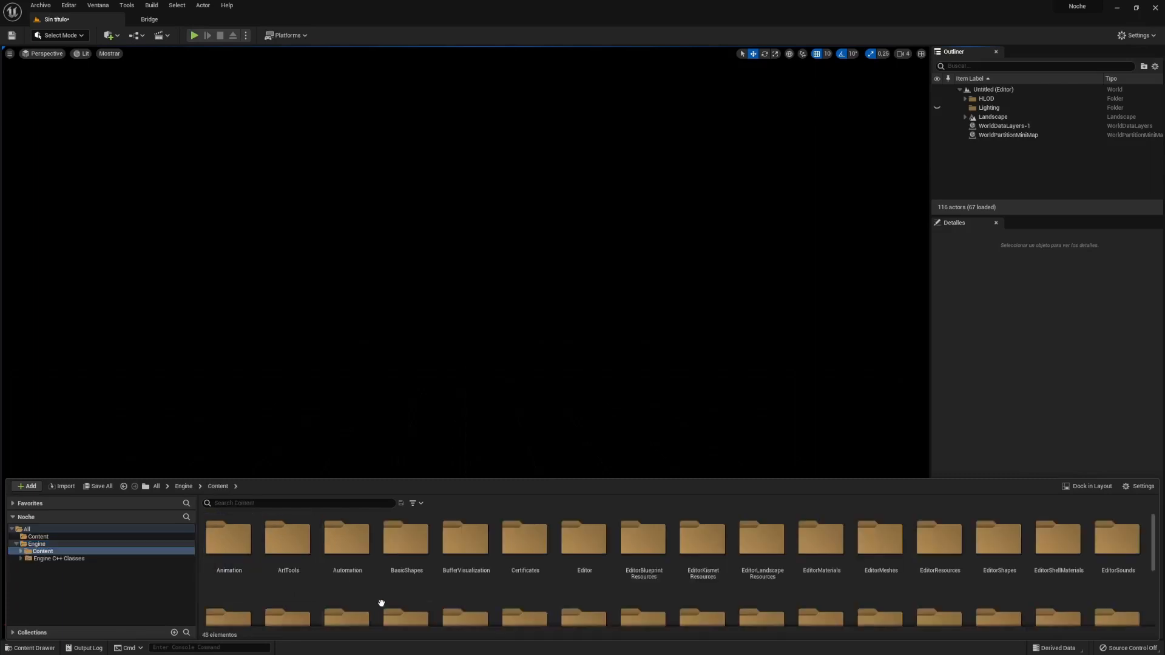
double_click(409, 545)
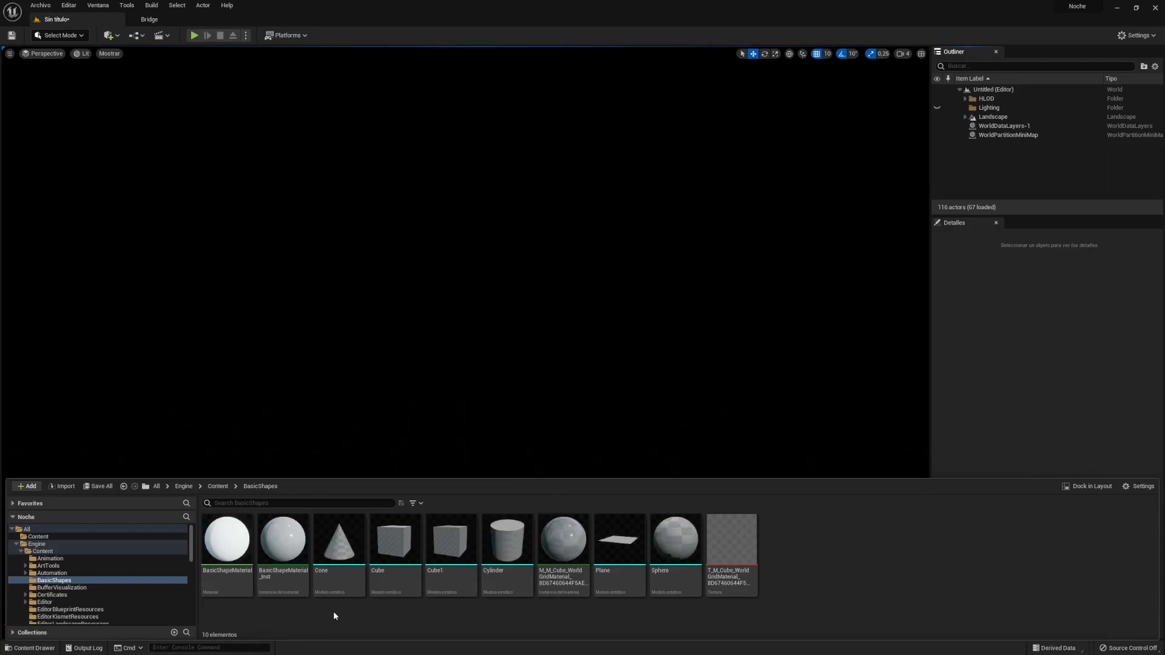
left_click(184, 486)
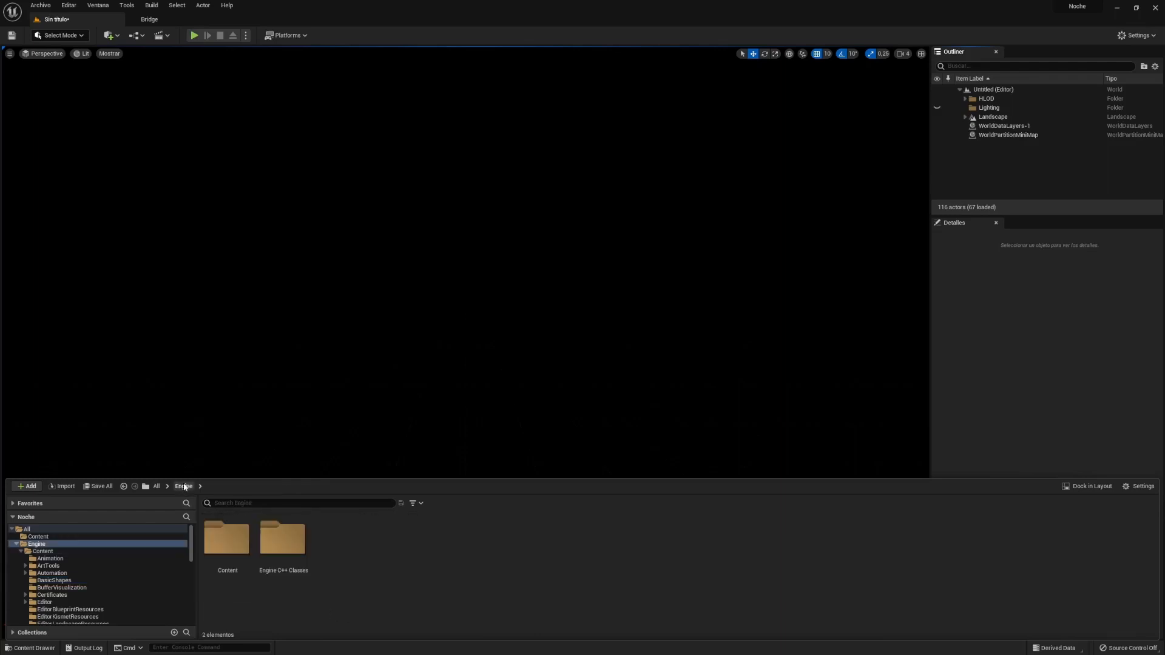
left_click(38, 552)
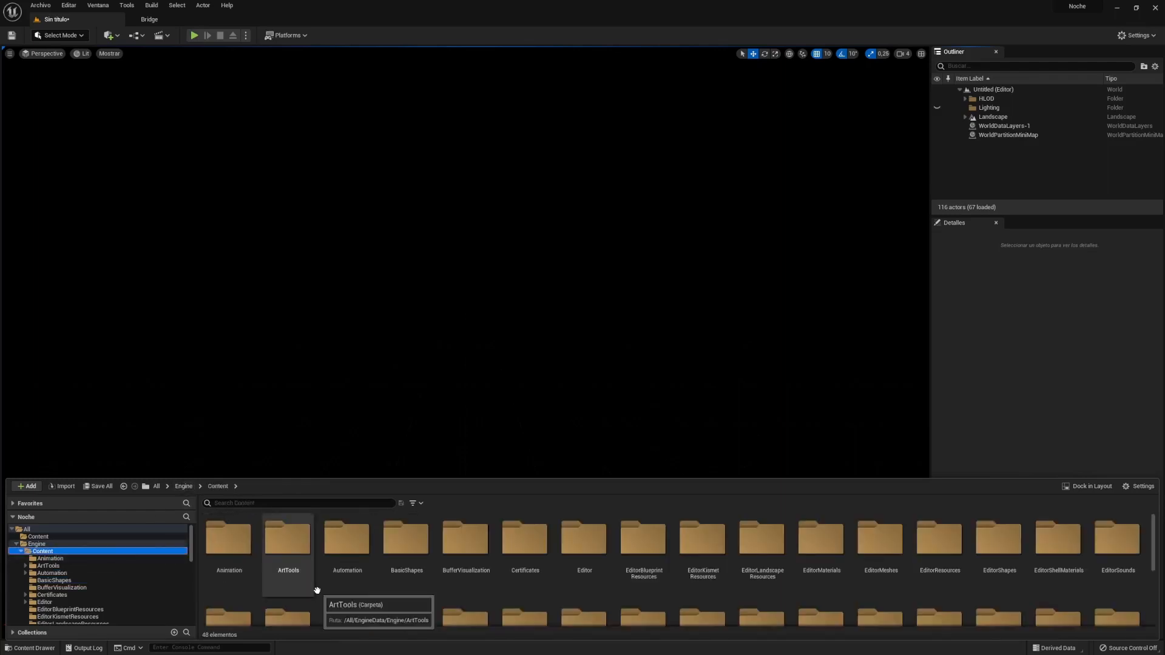
- Search the Engine Content folder for "bp_s" and place BP_Sky_Sphere in the level near the horizon
left_click(267, 504)
type("bp_")
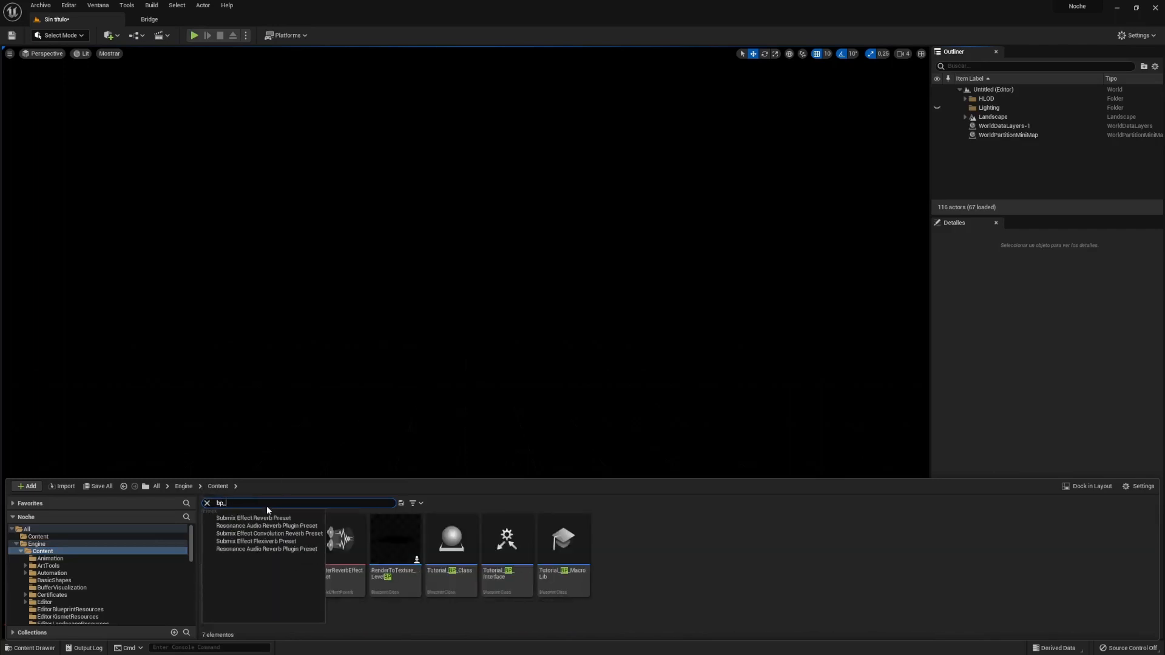
key("Return")
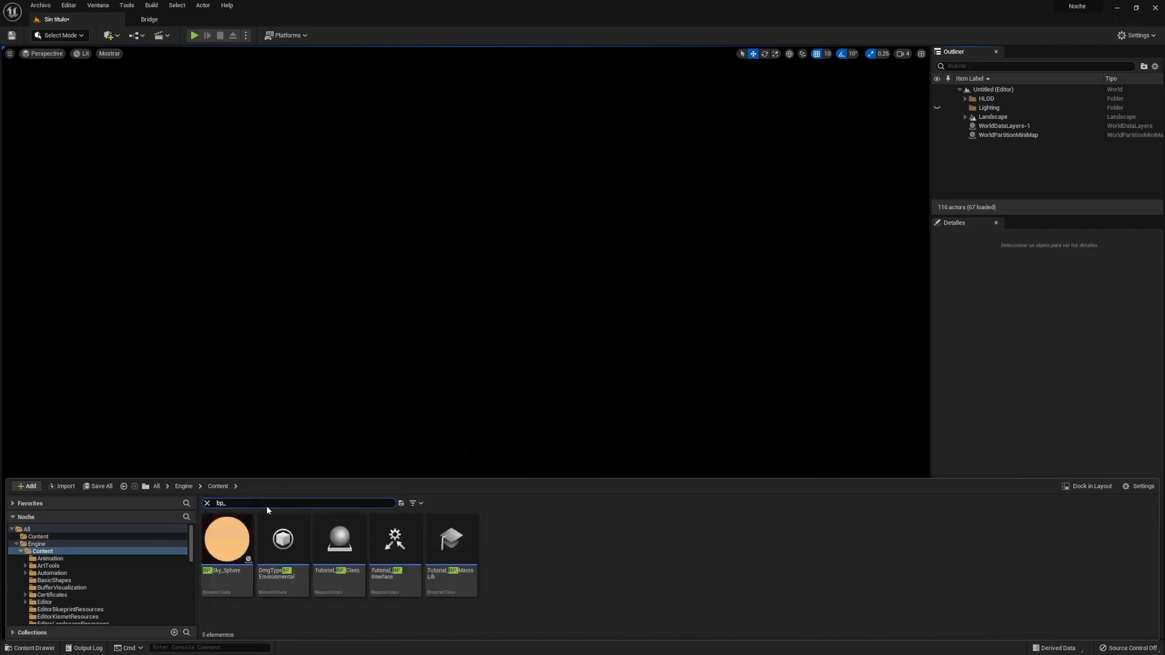
type("s")
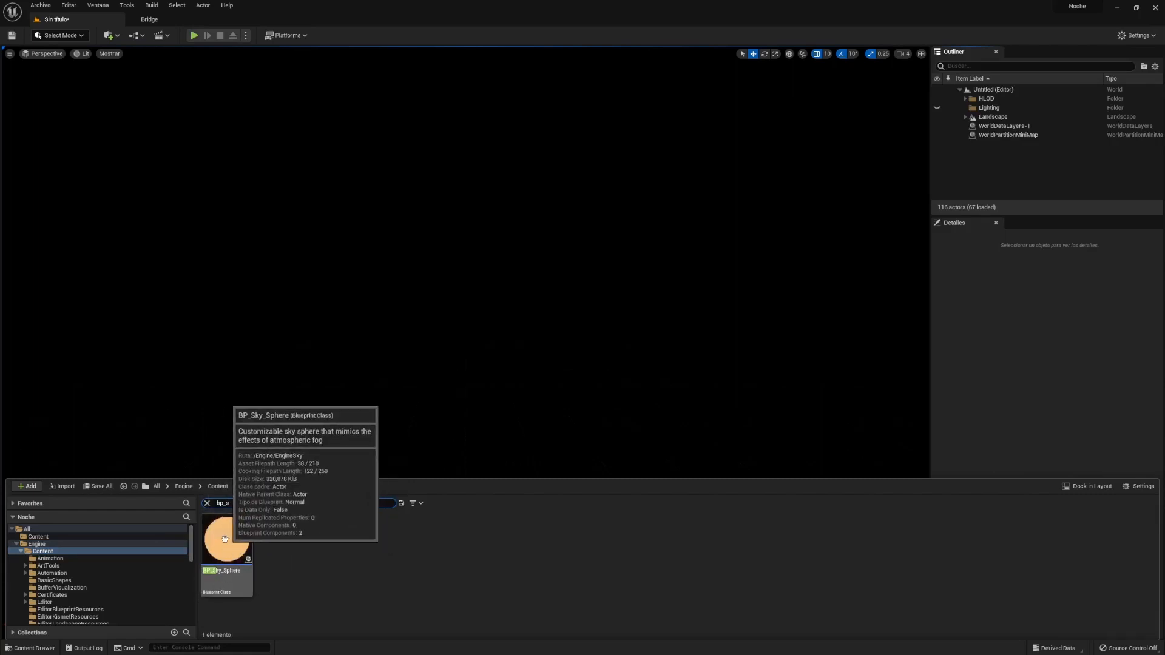
left_click(226, 540)
left_click_drag(364, 364, 451, 271)
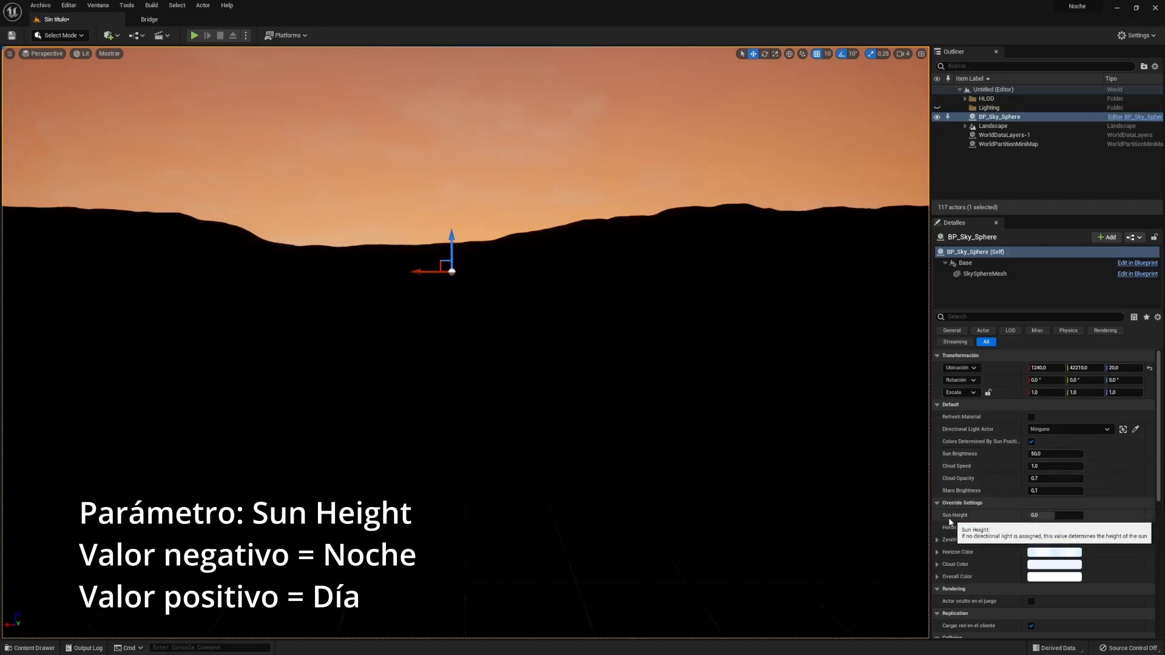
- Set the sky sphere's Sun Height to -0.9 for a night sky
mouse_move(1049, 516)
left_mouse_down()
mouse_move(1028, 515)
mouse_move(1079, 516)
mouse_move(1033, 515)
mouse_move(1057, 515)
left_mouse_up()
left_click(1057, 515)
type("-0,")
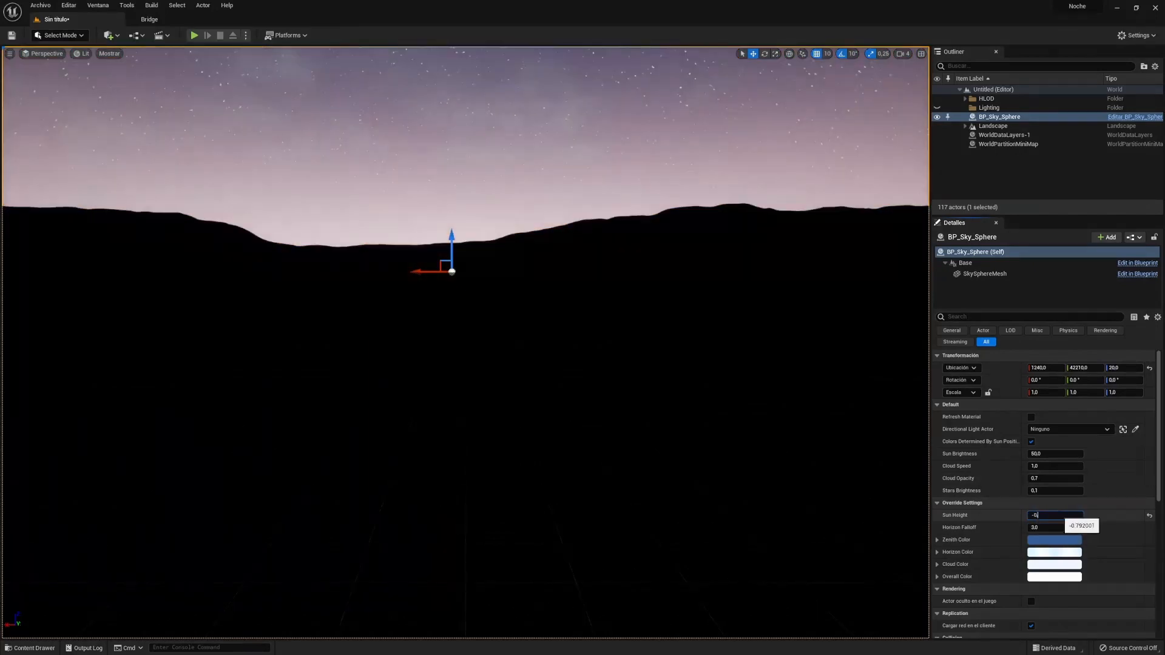
key("Return")
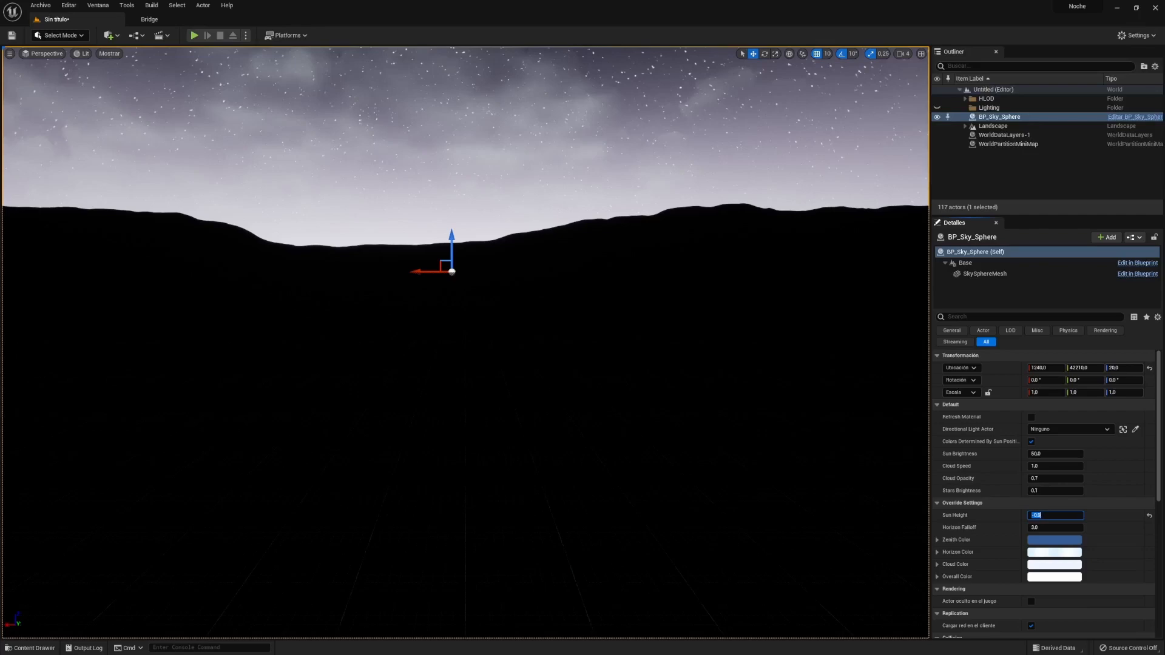
- Try a Stars Brightness of 1 on the sky sphere and settle on 0.03
left_click(1050, 490)
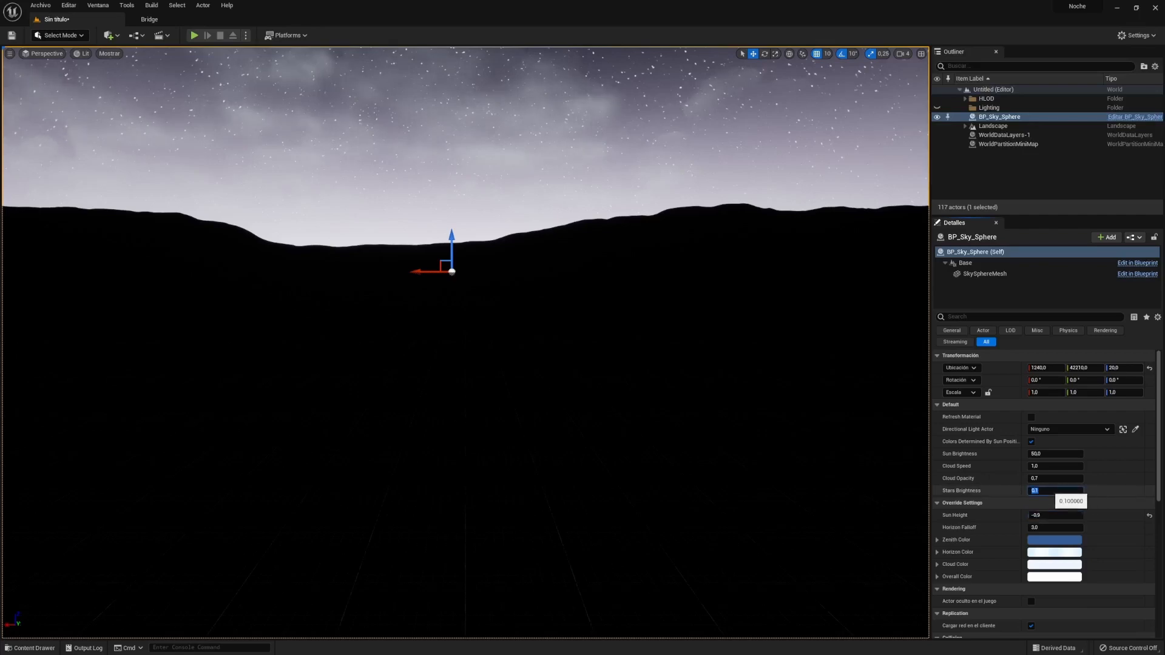
type("0.1")
key("Return")
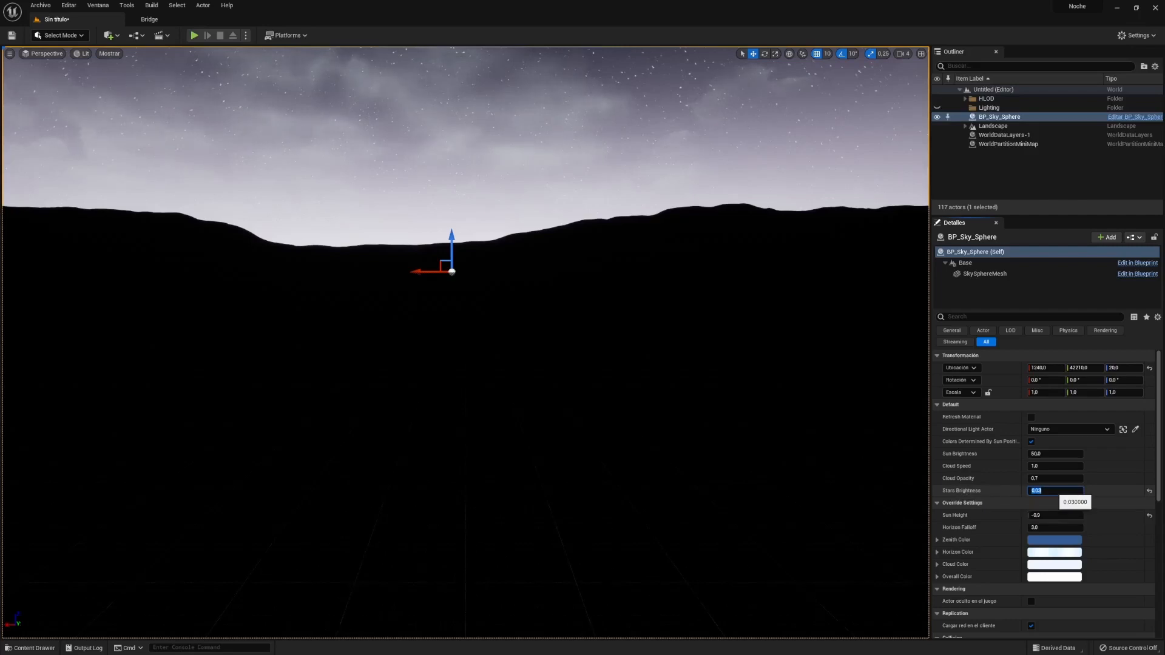
type("1")
key("Return")
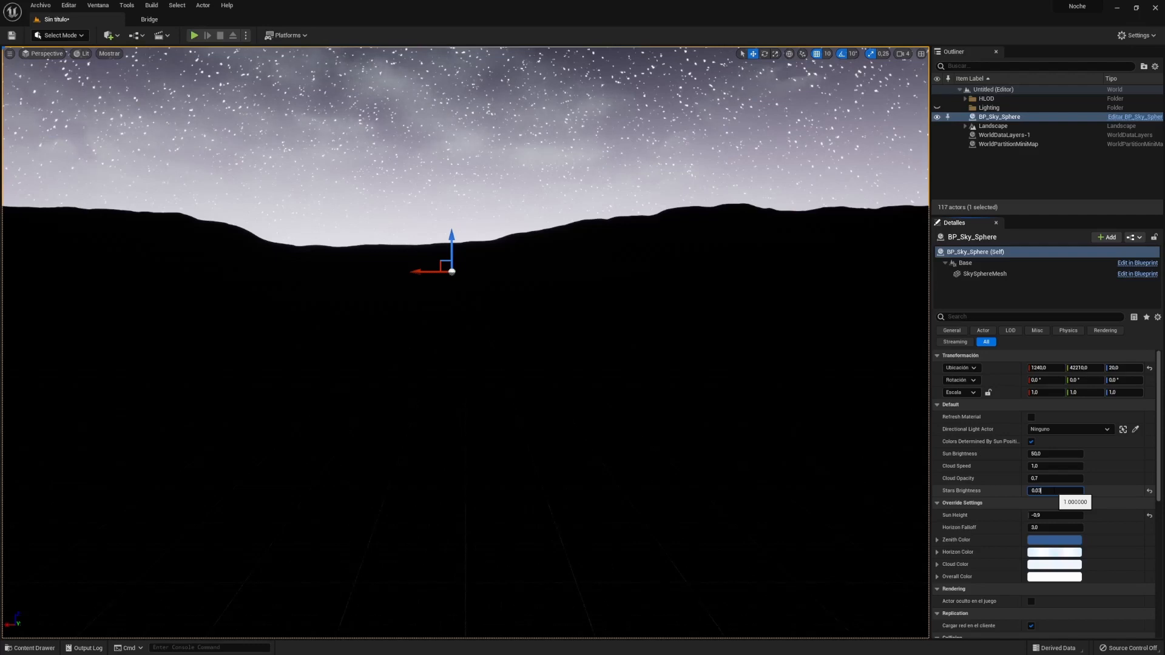
key("Return")
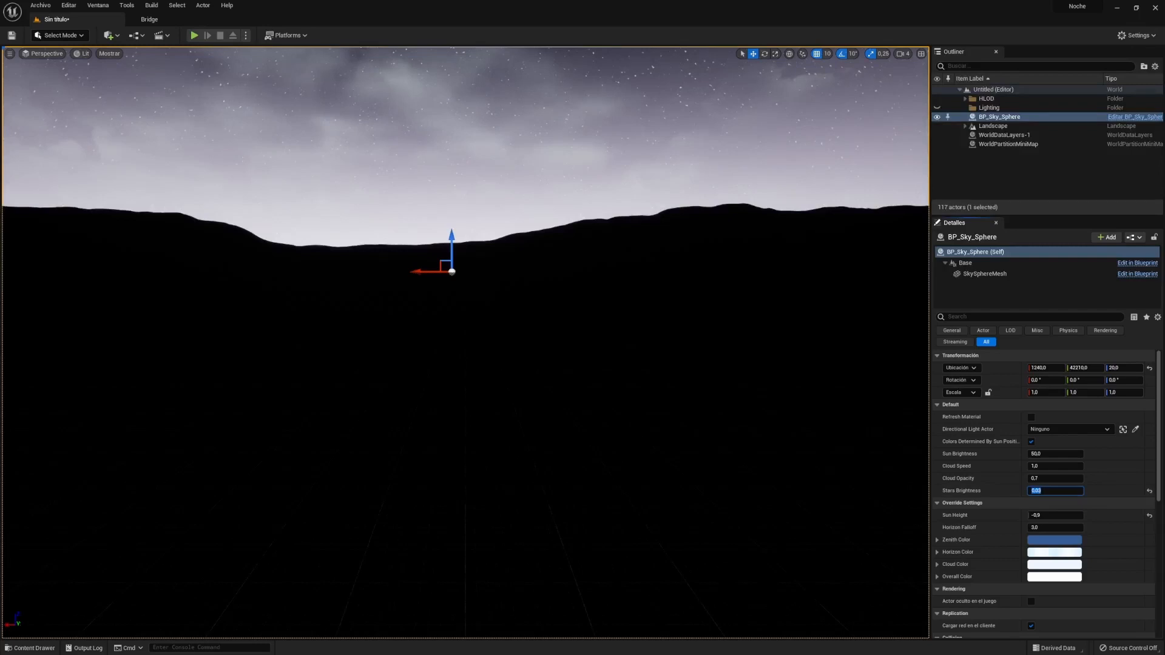
- Add a directional light to the level as moonlight and set its mobility to Movable
left_click(110, 35)
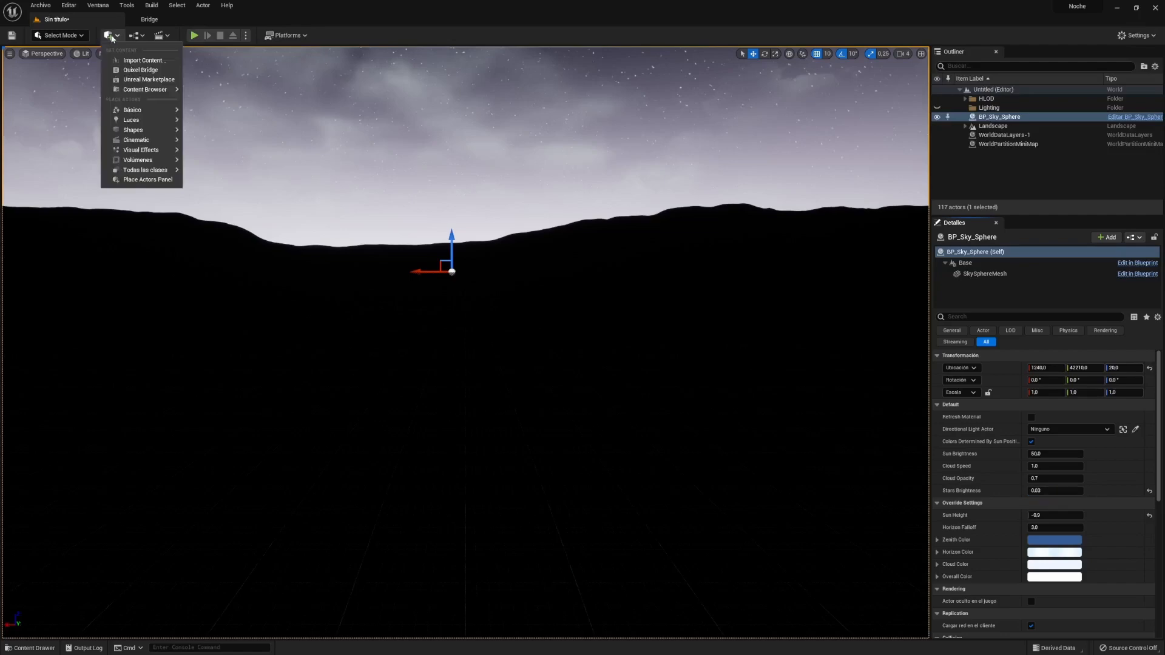
mouse_move(142, 121)
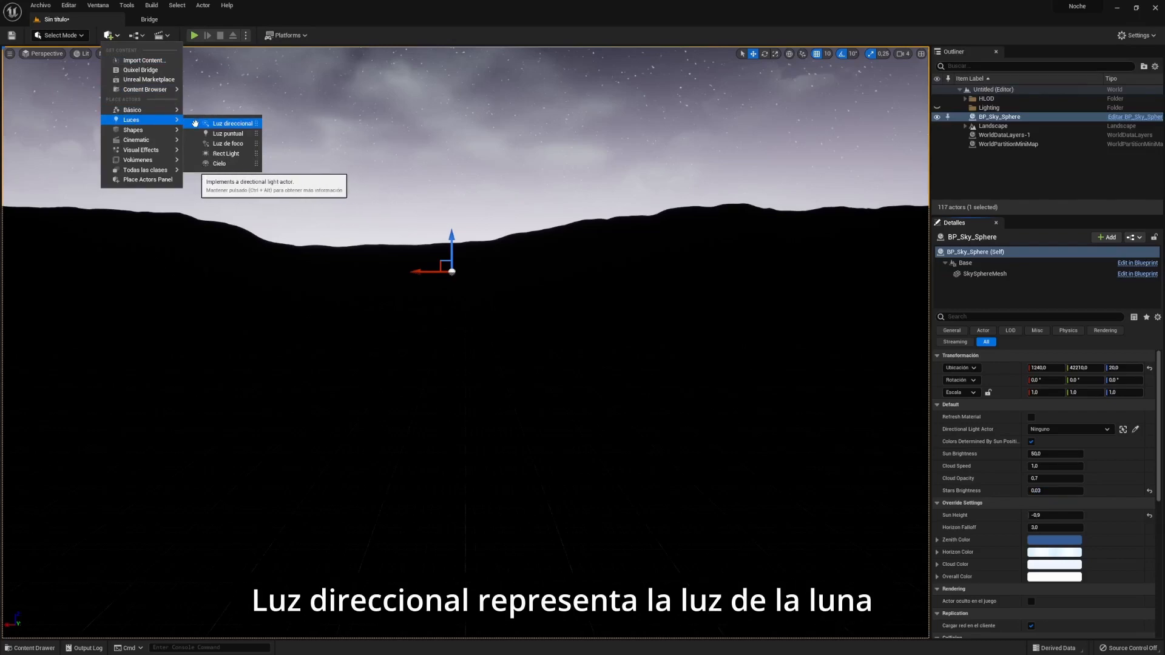
left_click(194, 123)
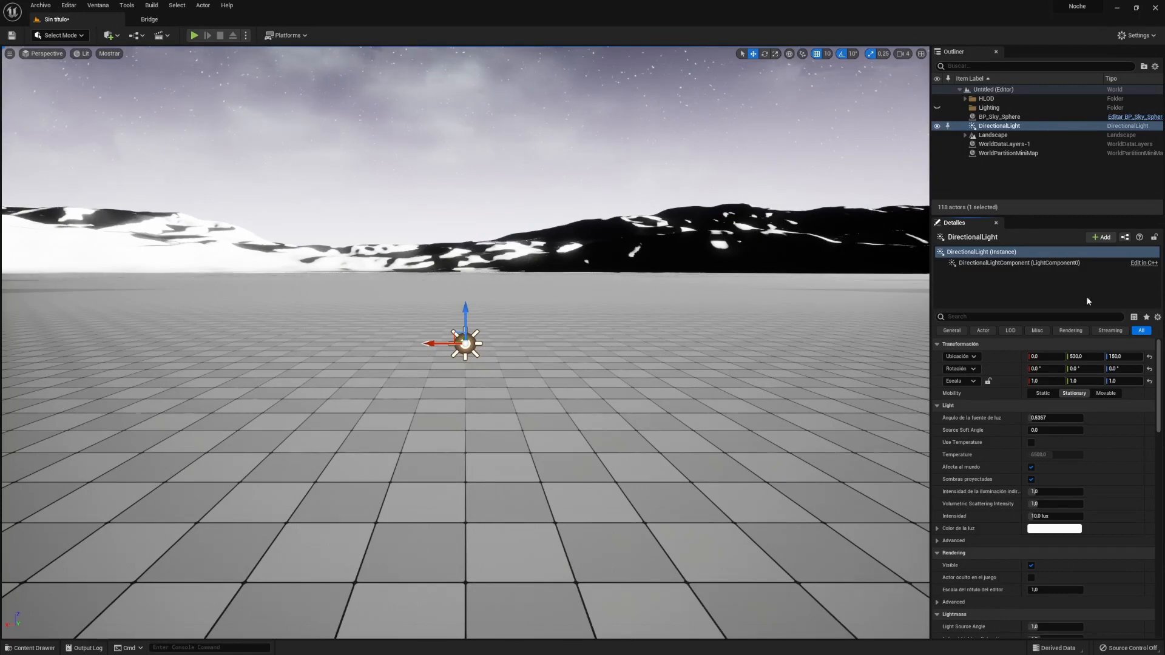
left_click(1105, 394)
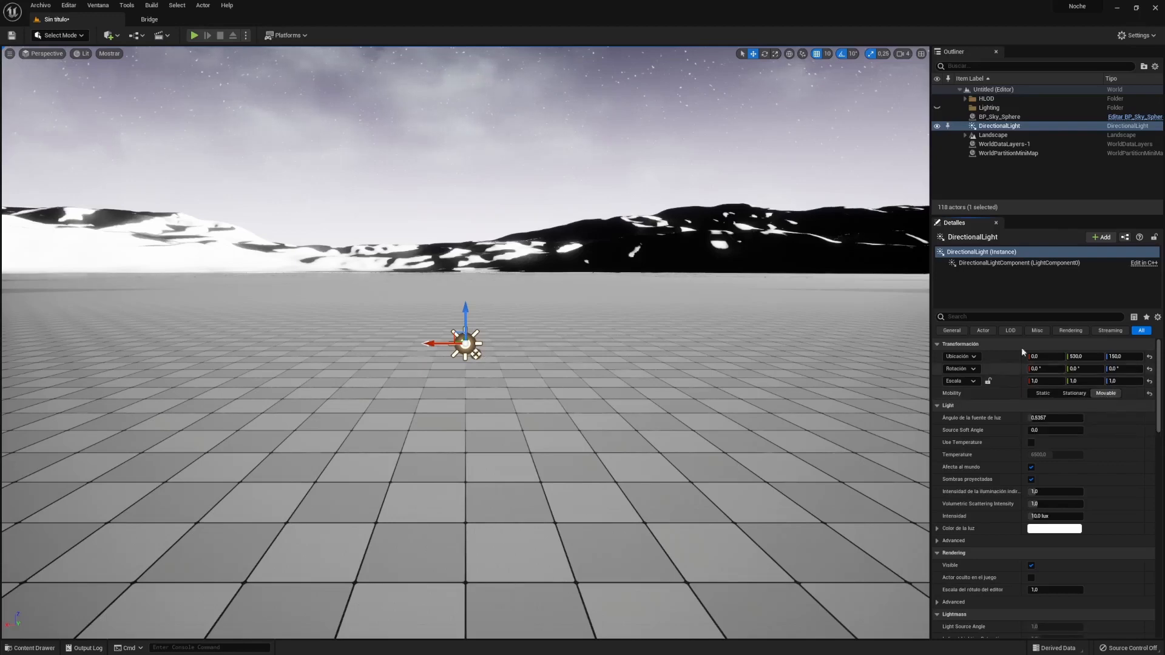
- Filter the directional light's properties for "atmosp" to verify Atmosphere Sun Light is enabled, and rotate the light to shine toward the camera
type("atmo")
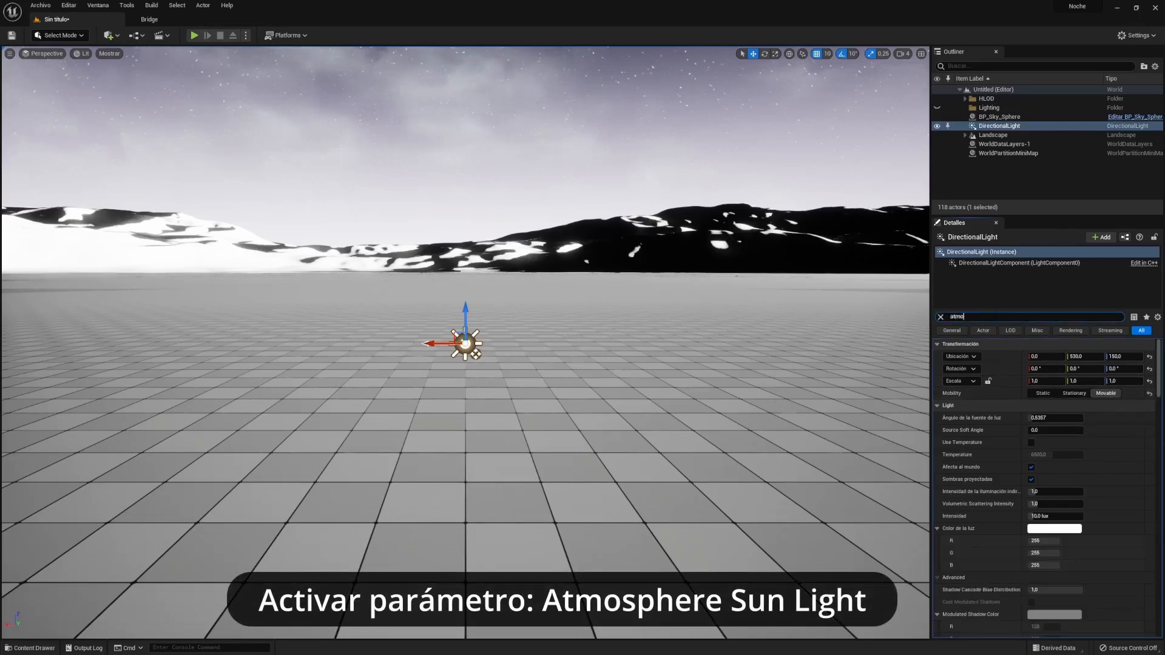
type("sp")
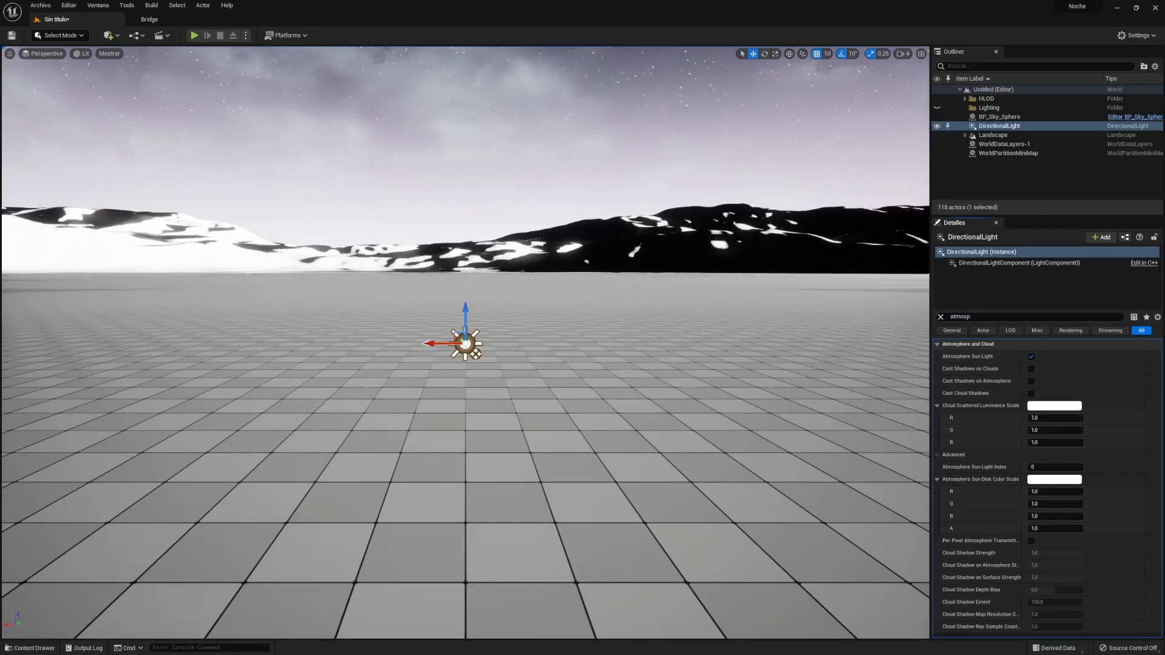
left_click(811, 335)
key("ctrl+l")
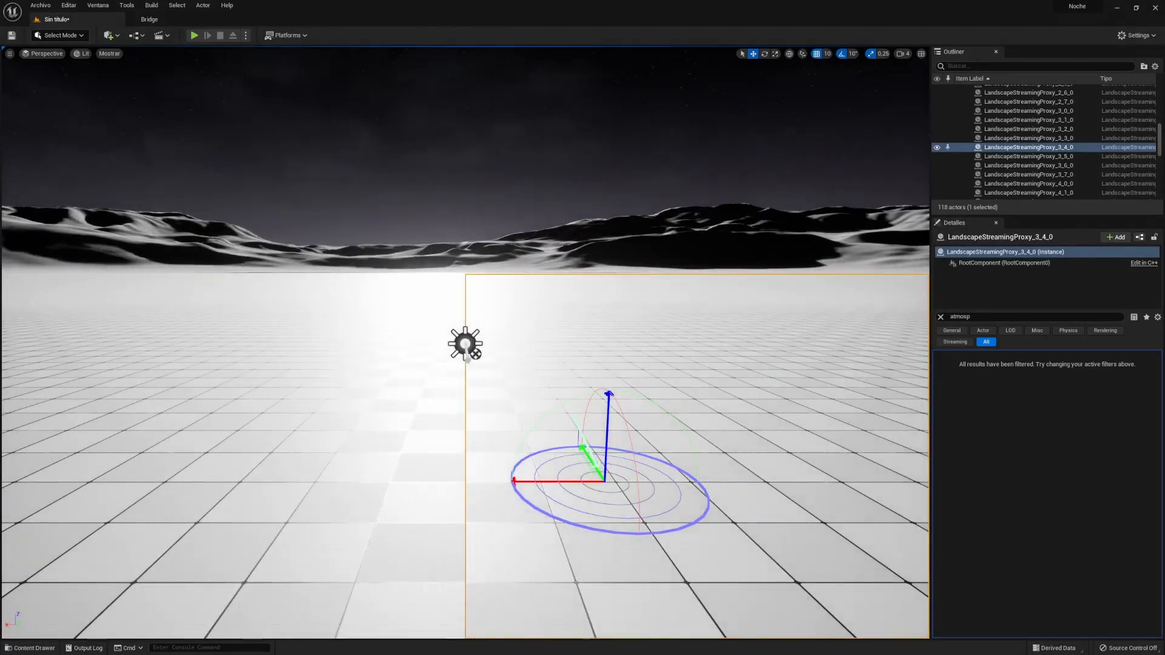
- Move BP_Sky_Sphere and the directional light into the Lighting folder, and toggle the folder's visibility to check its effect
left_click(999, 117)
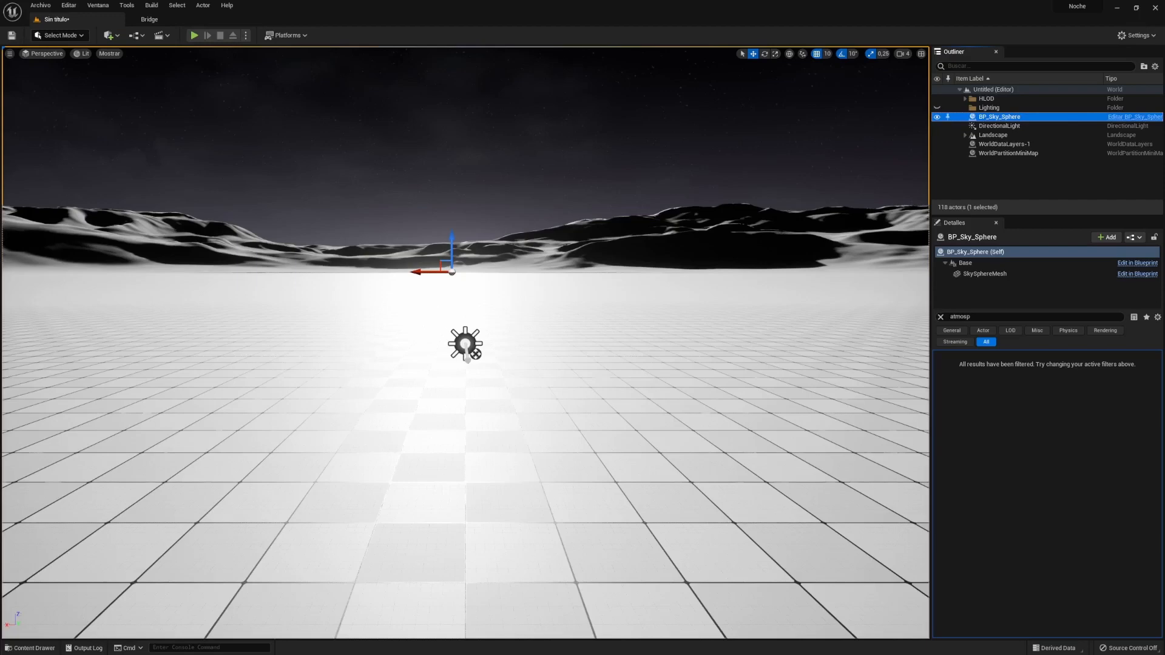
left_click(1009, 126)
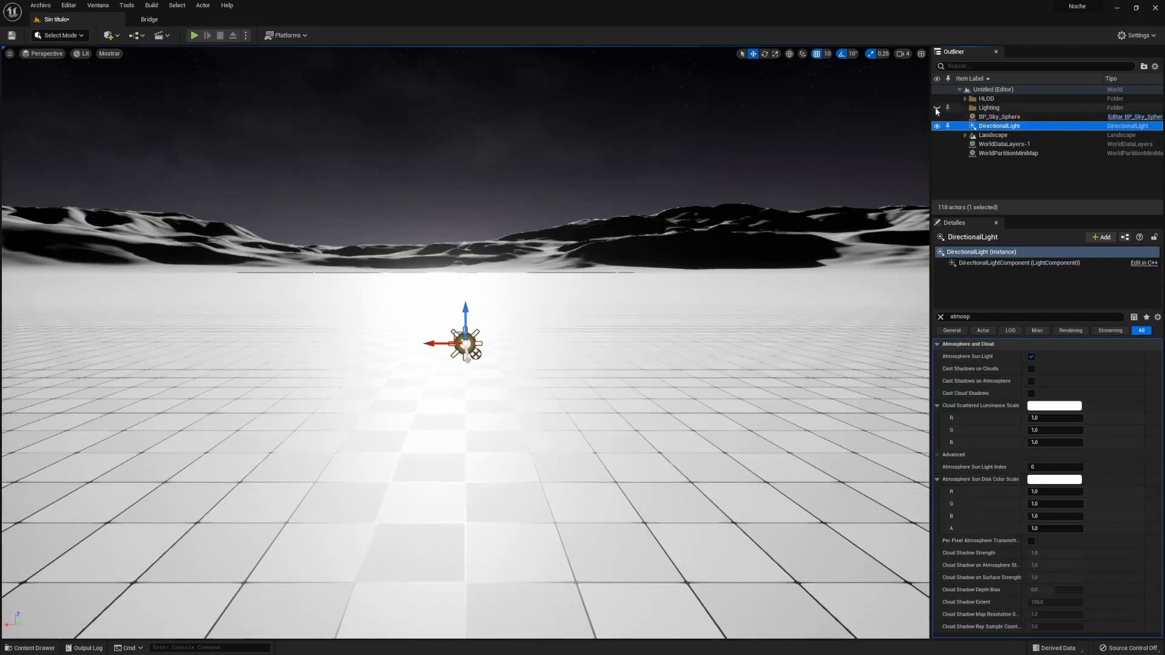
left_click_drag(987, 117, 992, 111)
left_click(993, 126)
left_click(936, 108)
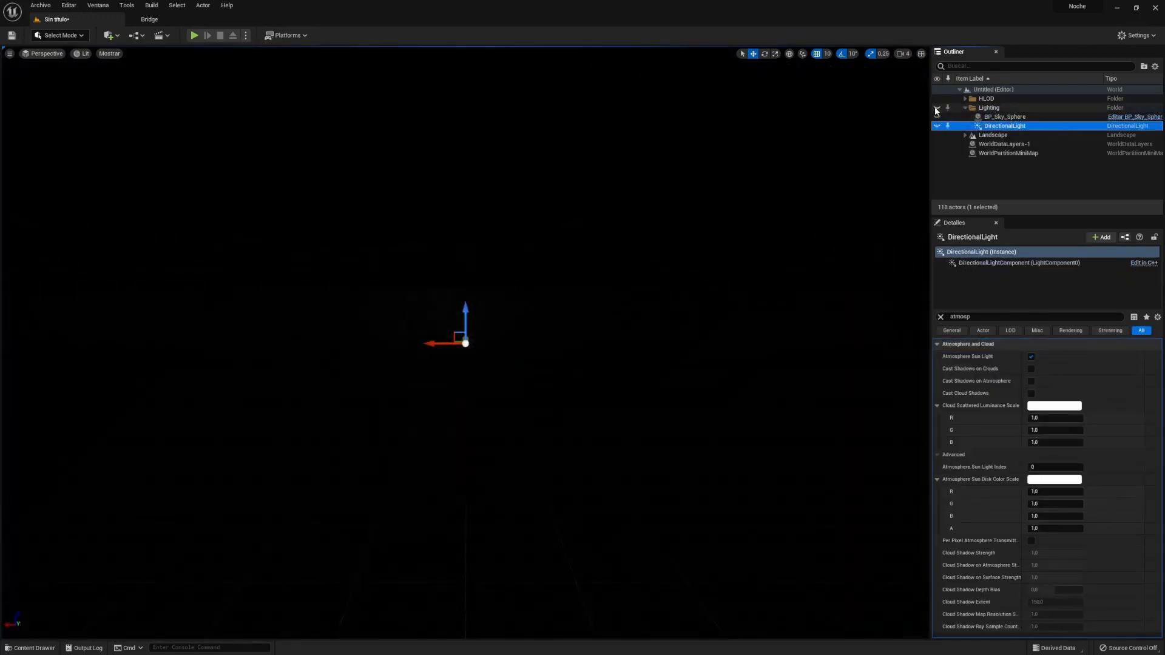
left_click(937, 108)
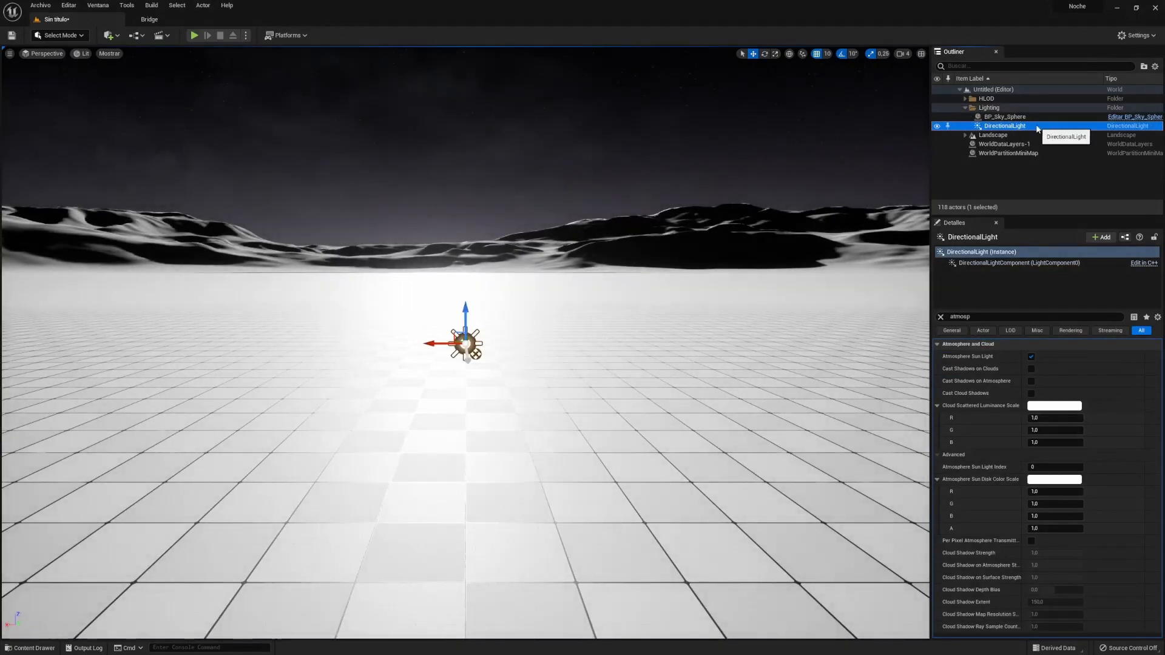
- Clear the property filter, try a directional light intensity of 1 lux, and settle on 0.25 lux
left_click(940, 318)
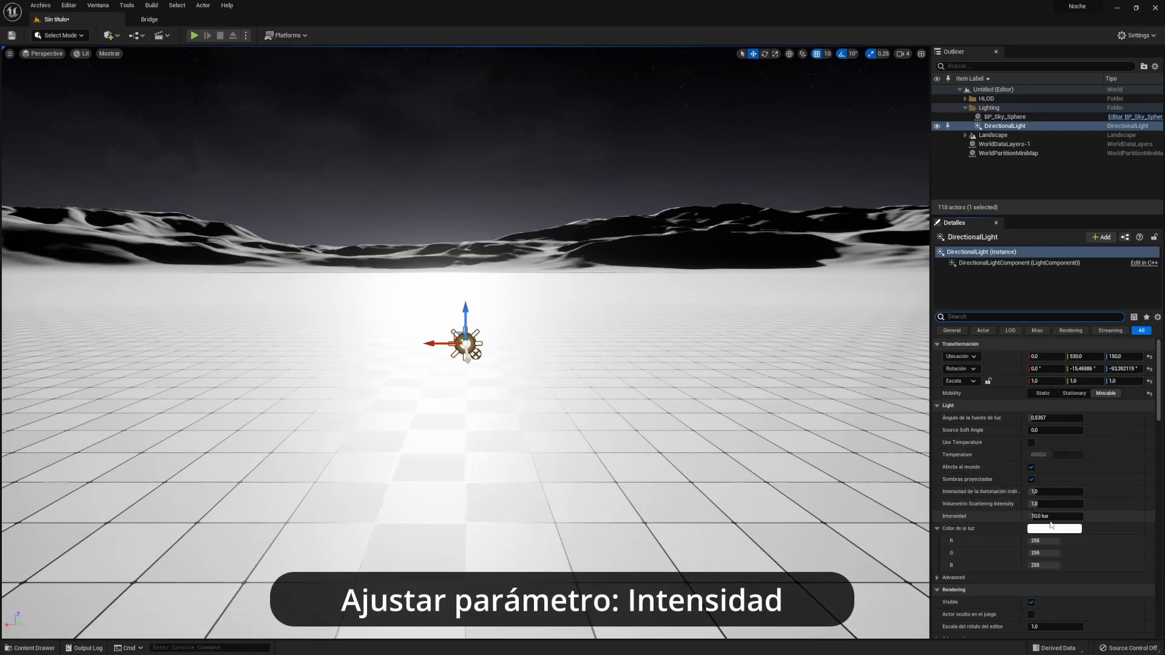
left_click(1054, 516)
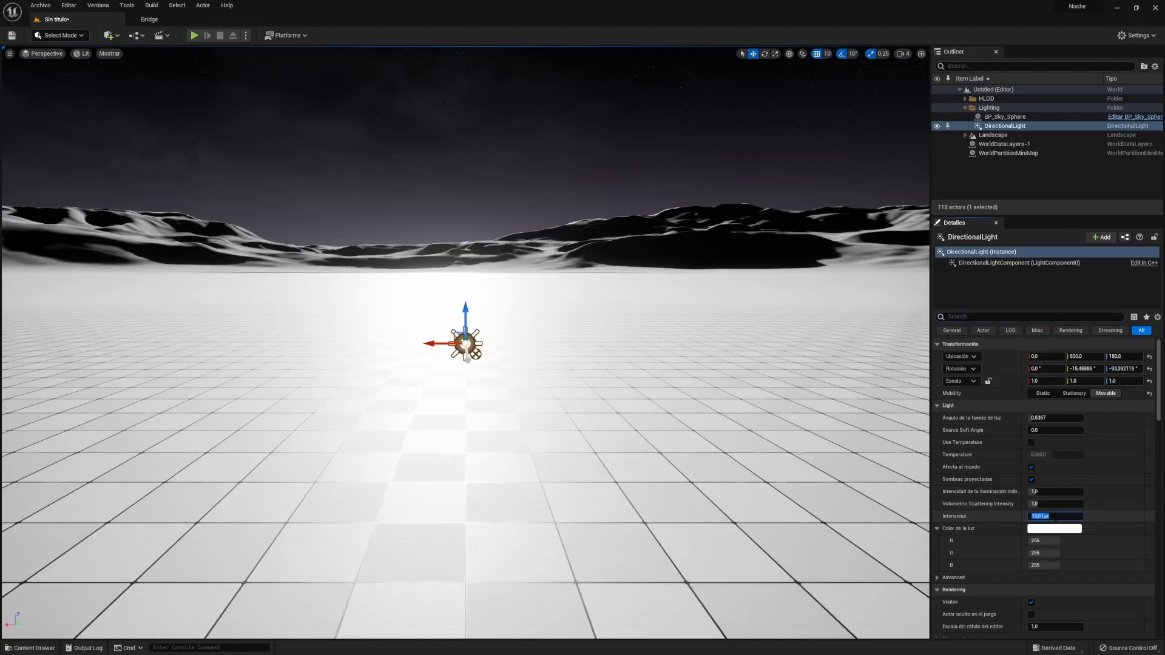
type("1")
key("Return")
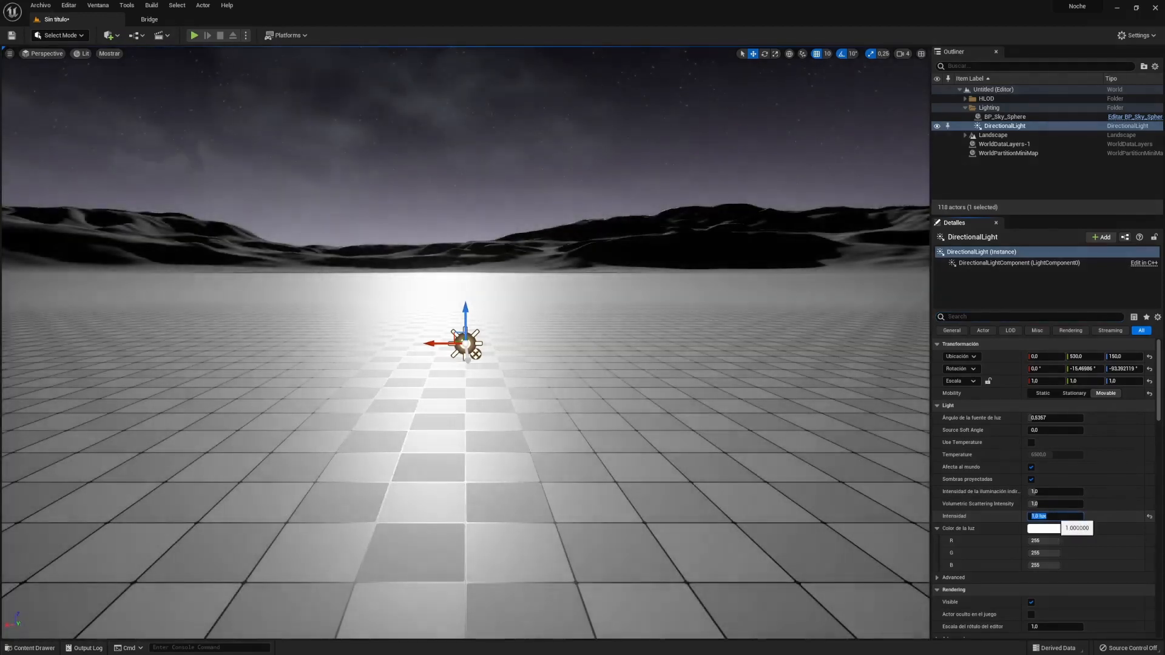
type("0")
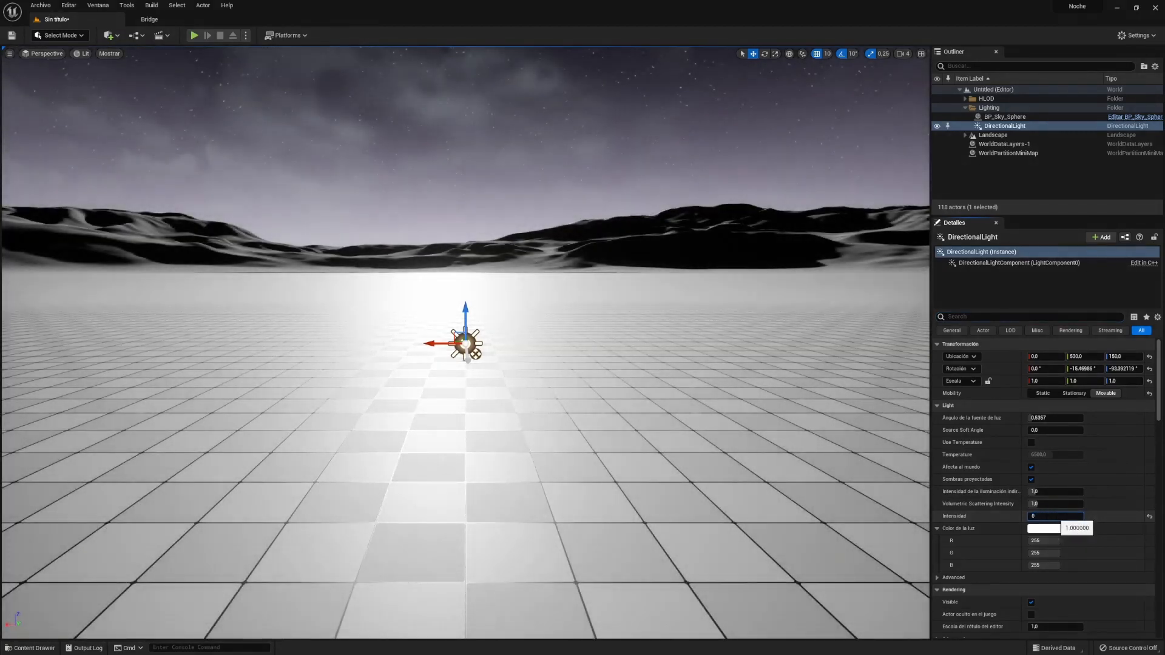
type(".25")
key("Return")
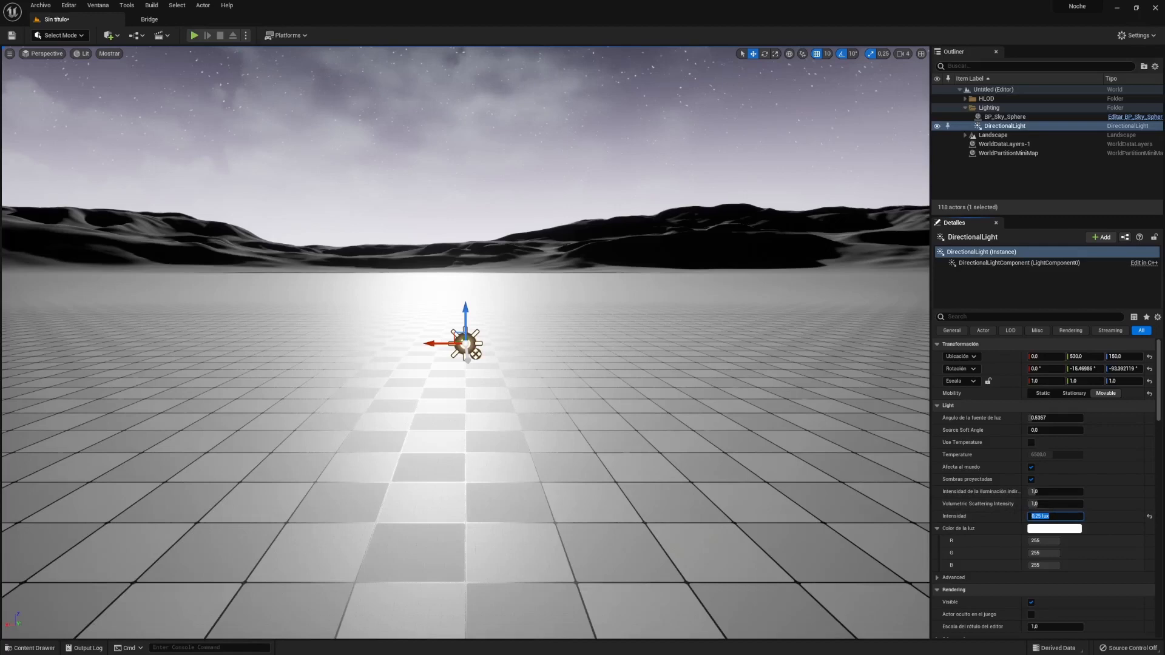
- Add an Exponential Height Fog actor, toggle its visibility to compare the effect, and move it into the Lighting folder
left_click(107, 34)
mouse_move(133, 154)
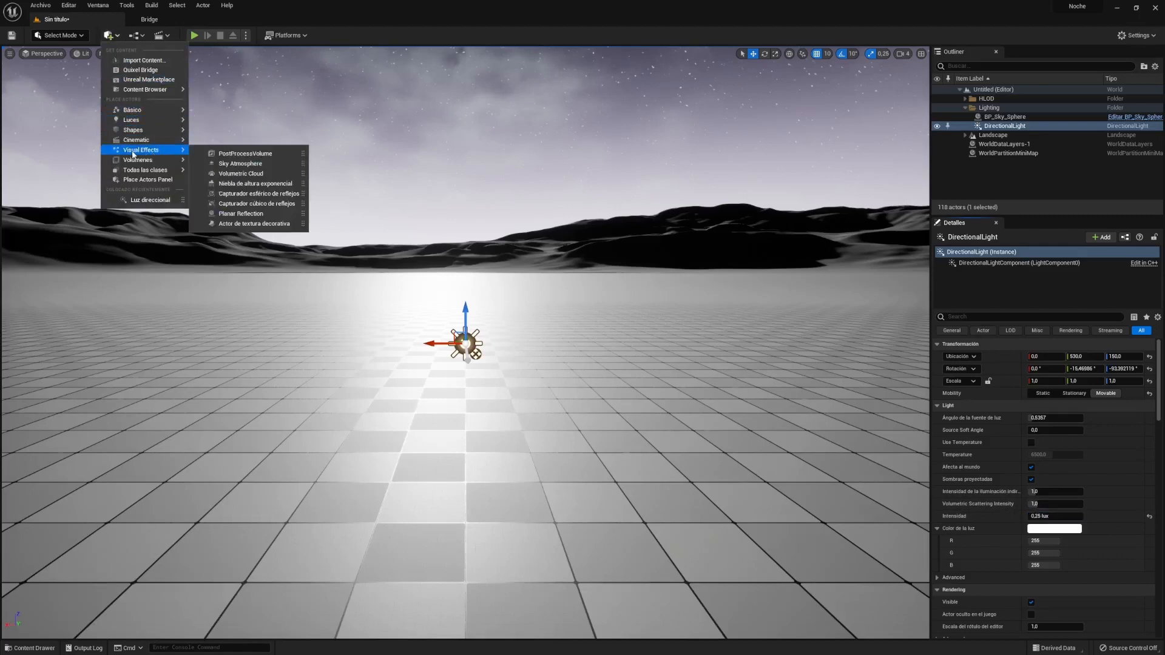
left_click(226, 184)
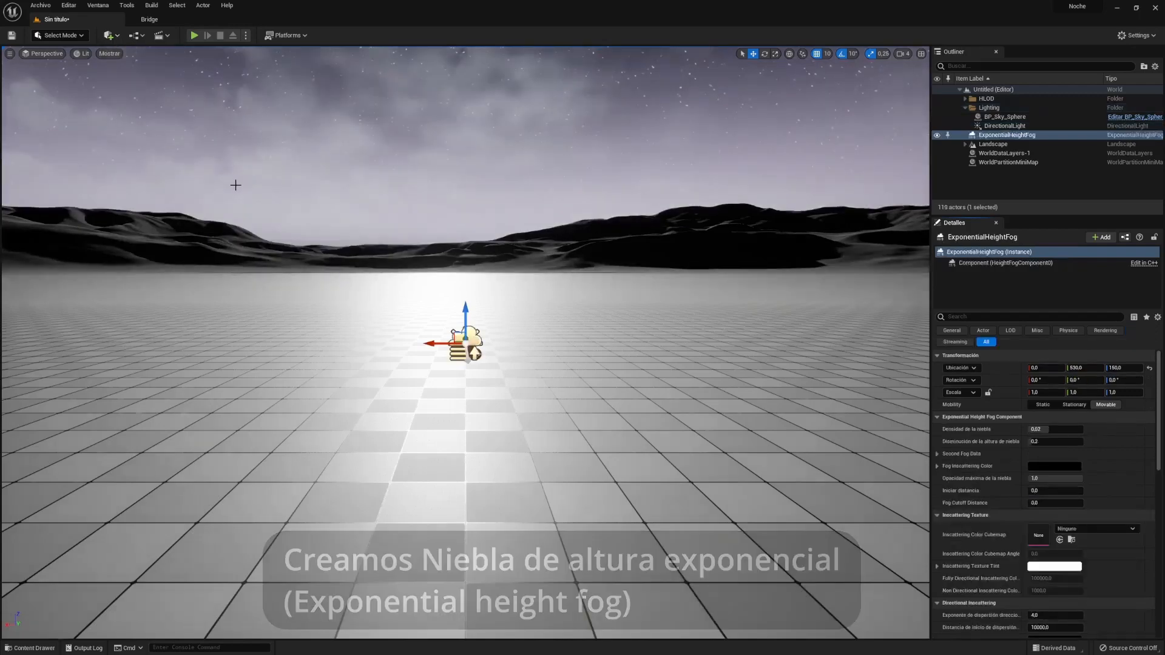
left_click(937, 135)
left_click(937, 136)
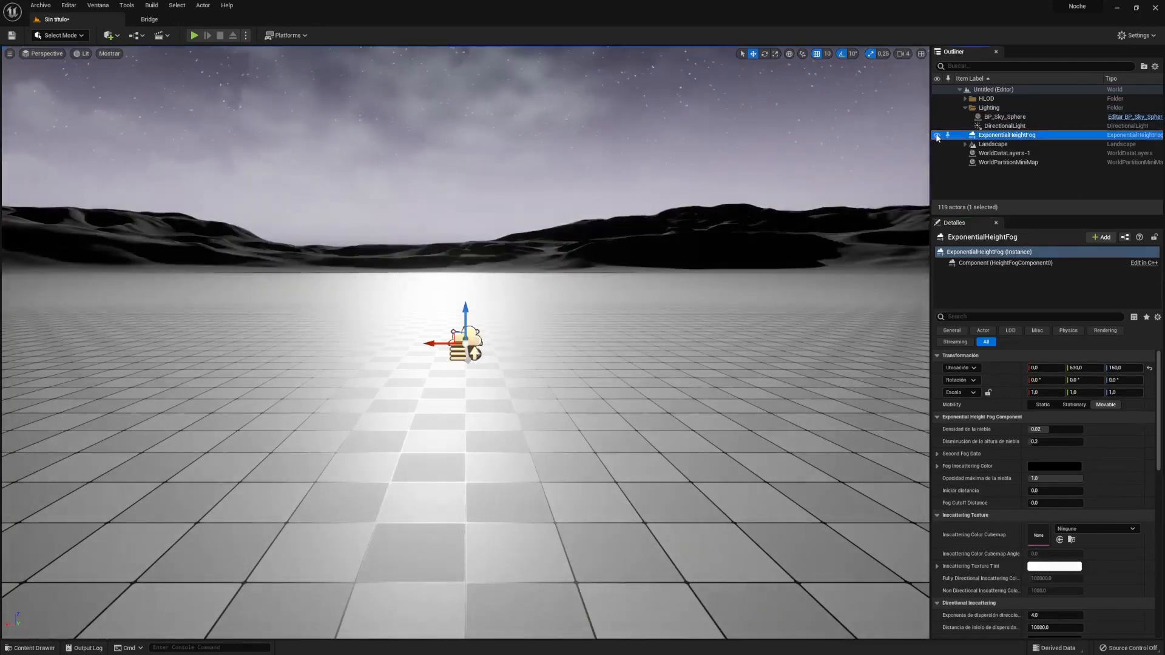
left_click(936, 135)
left_click(937, 135)
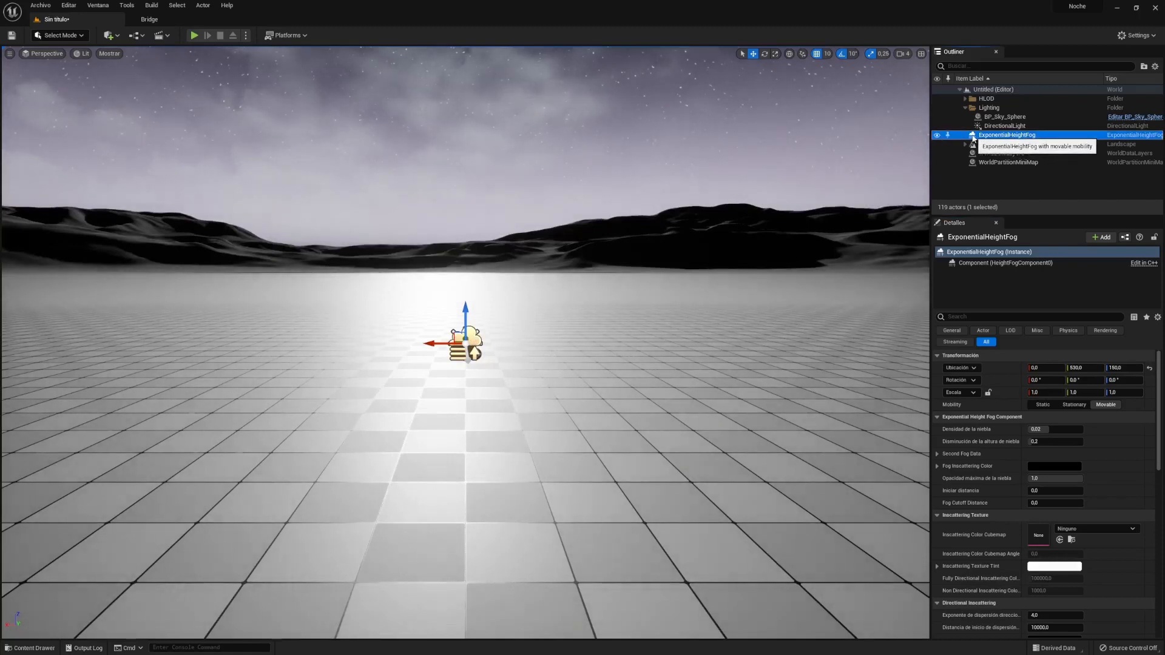
left_click_drag(974, 136, 990, 108)
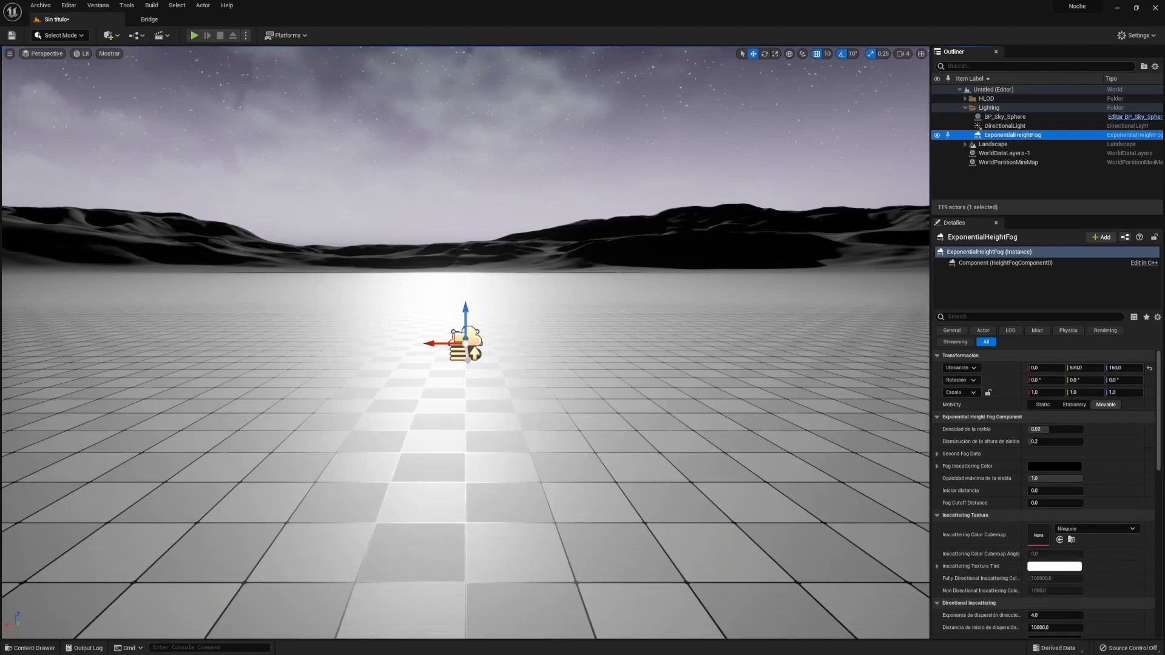
- Add a Sky Light to the level and move it into the Lighting folder
left_click(108, 35)
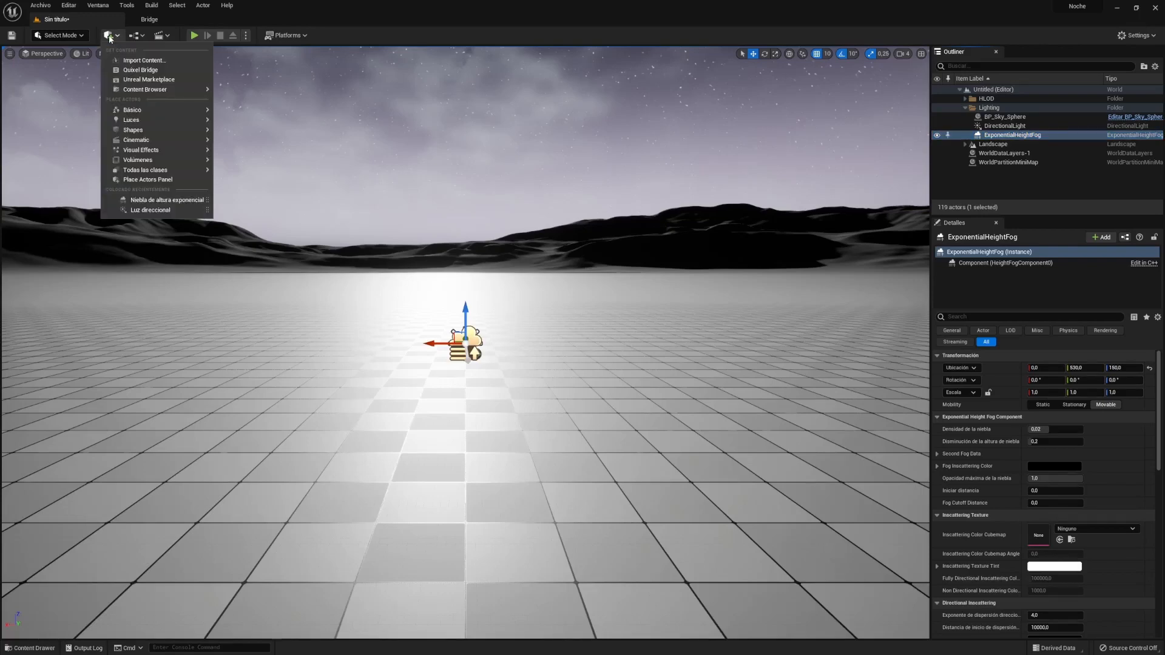
mouse_move(148, 119)
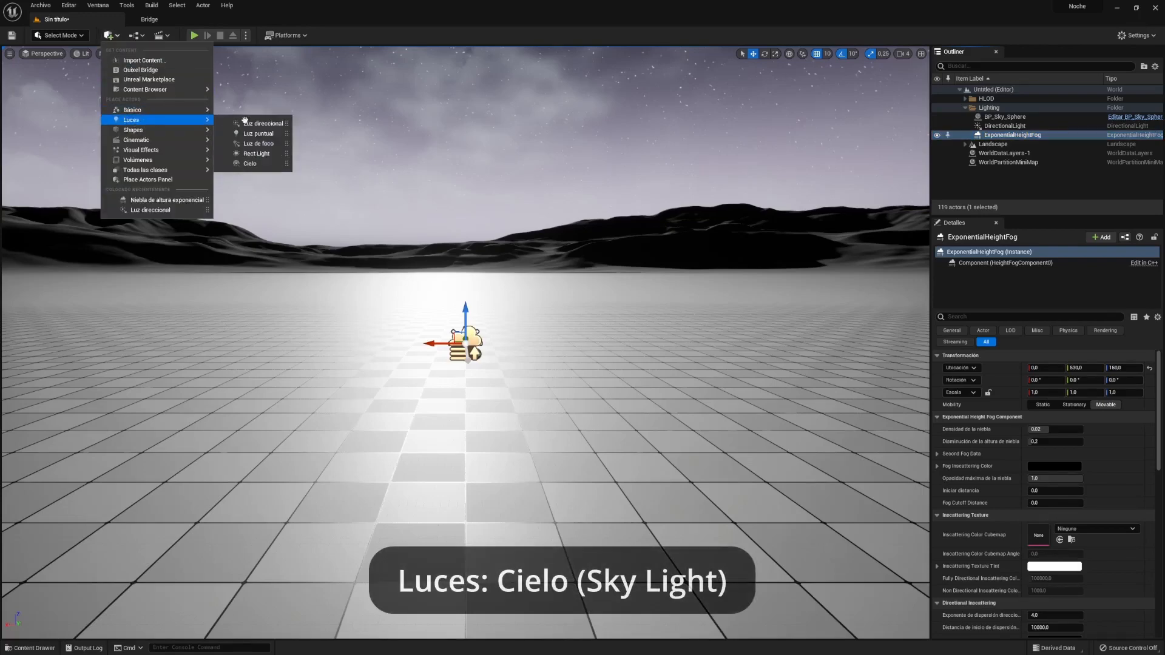
left_click(257, 165)
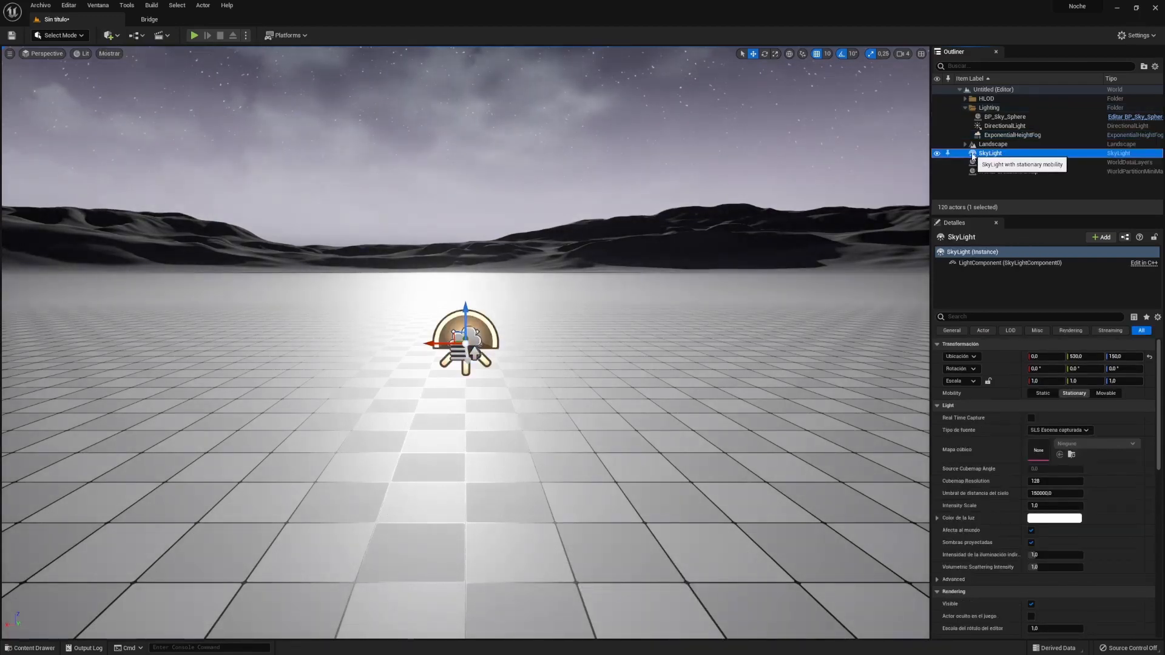
left_click_drag(972, 157, 987, 110)
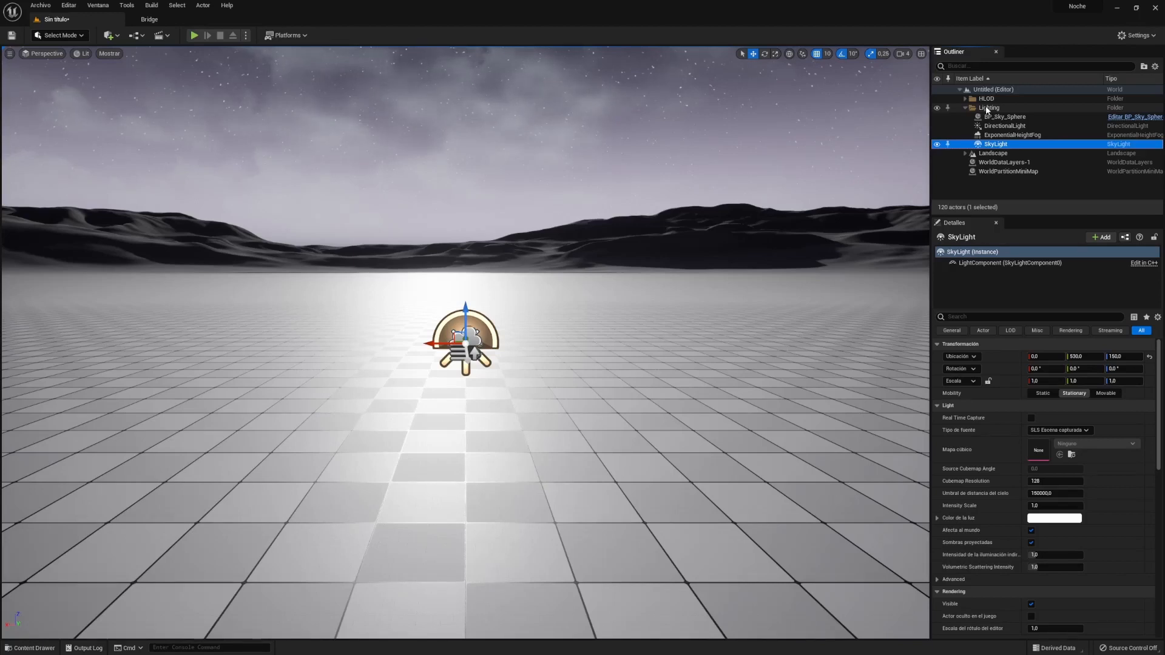
- Add a Sphere shape to the level and raise it into the sky above the hills as the moon
left_click(110, 36)
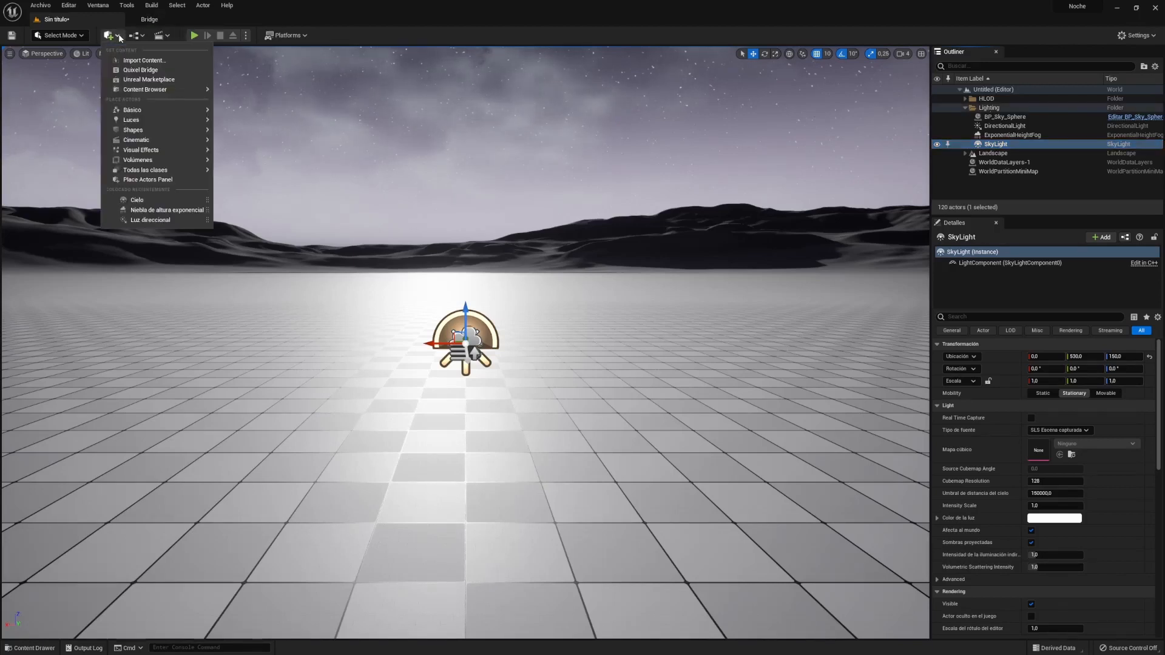
mouse_move(136, 131)
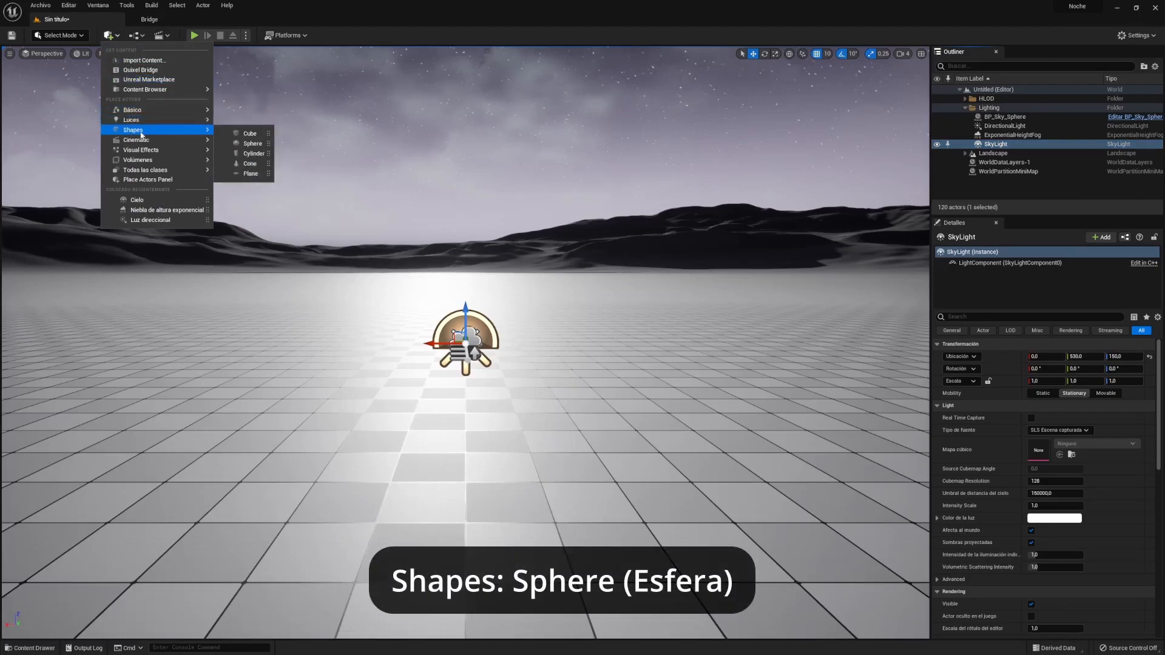
left_click(238, 146)
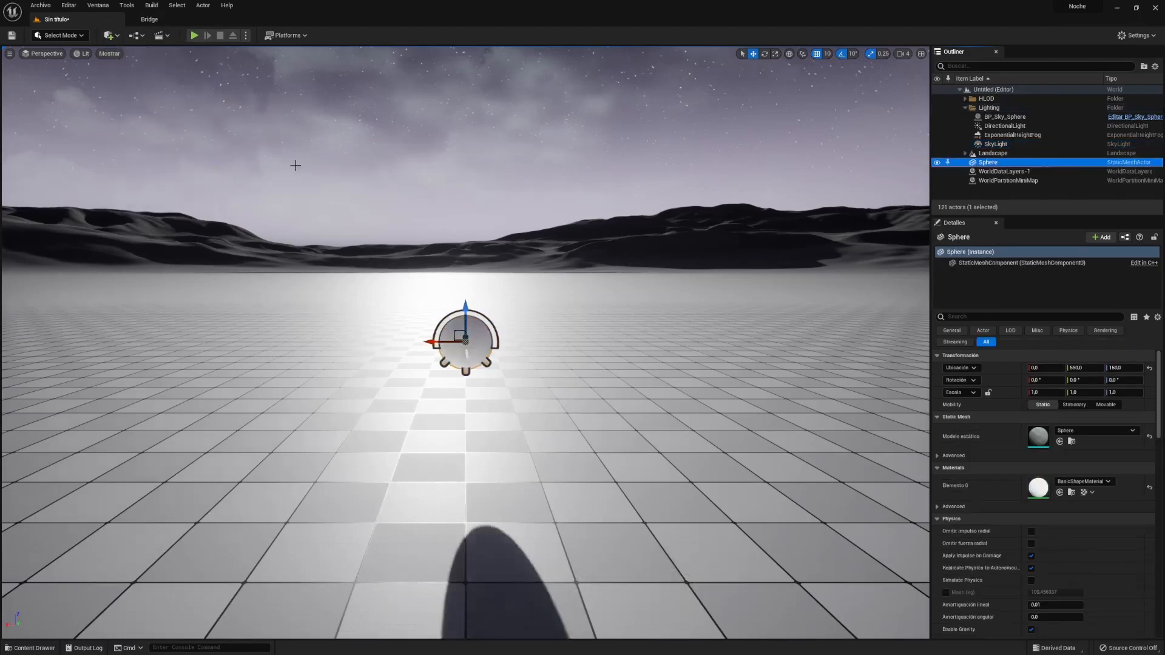
left_click_drag(474, 293, 508, 165)
left_click(613, 115)
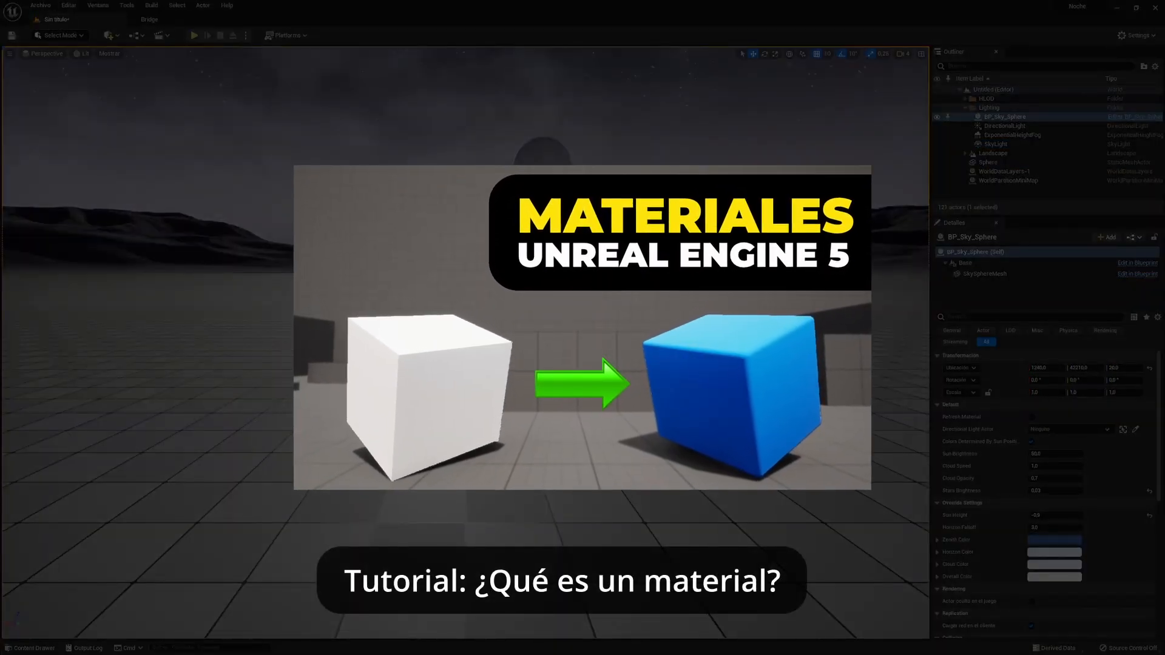
- Create a new material named M_Luna_Simple in the Content folder
key("ctrl+space")
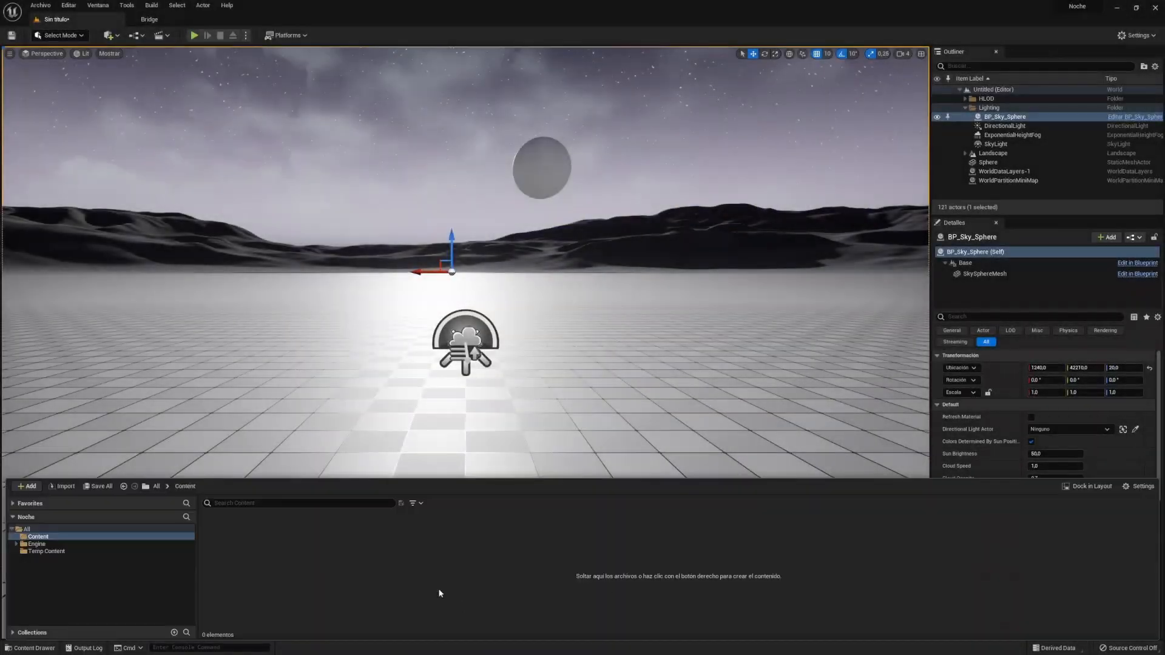
right_click(272, 575)
left_click(299, 349)
type("M_L")
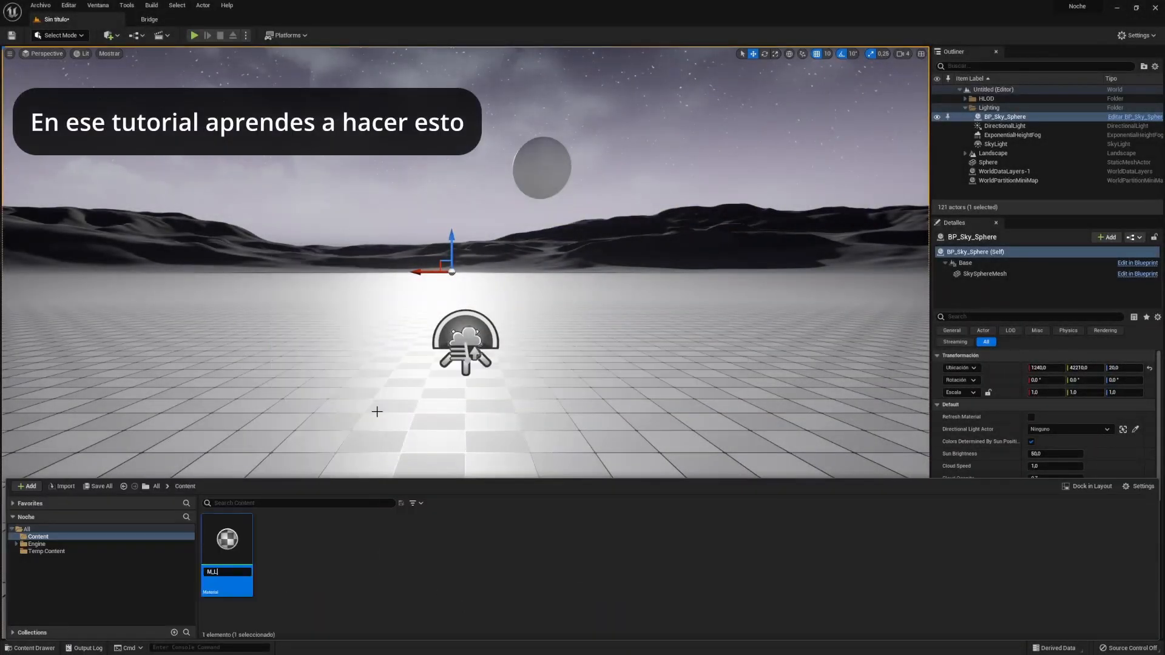
type("una_Simple")
key("Return")
- In M_Luna_Simple, connect a white (1,1,1) Constant3Vector to Emissive Color and save the material
double_click(227, 539)
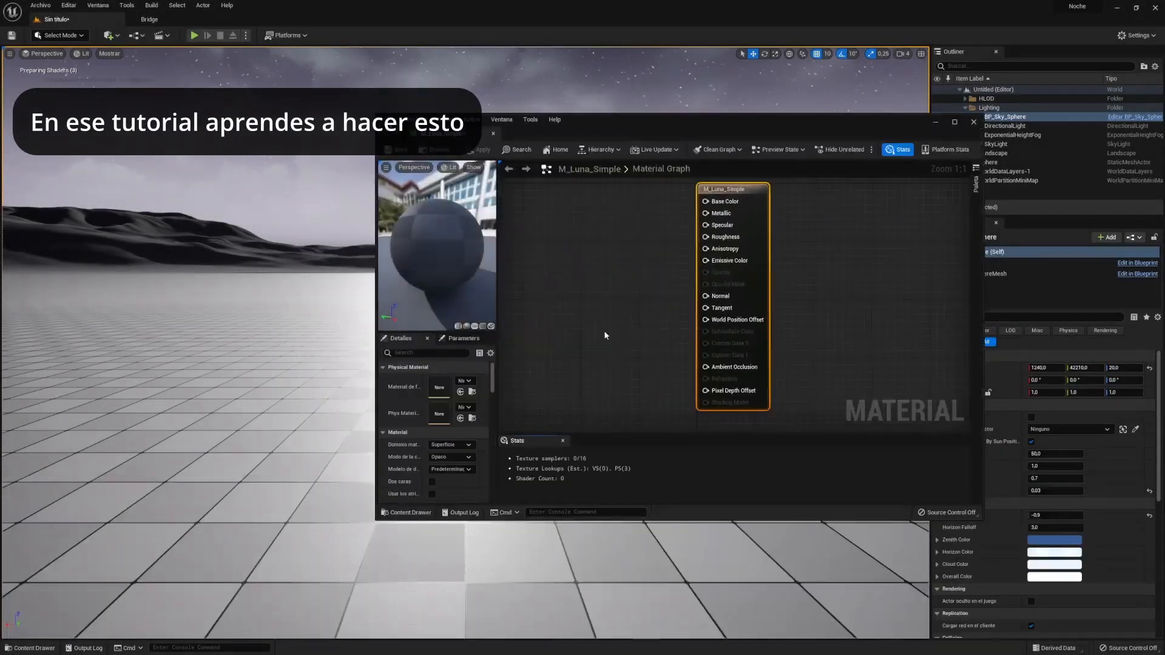
left_click(563, 261)
left_click_drag(618, 273, 706, 260)
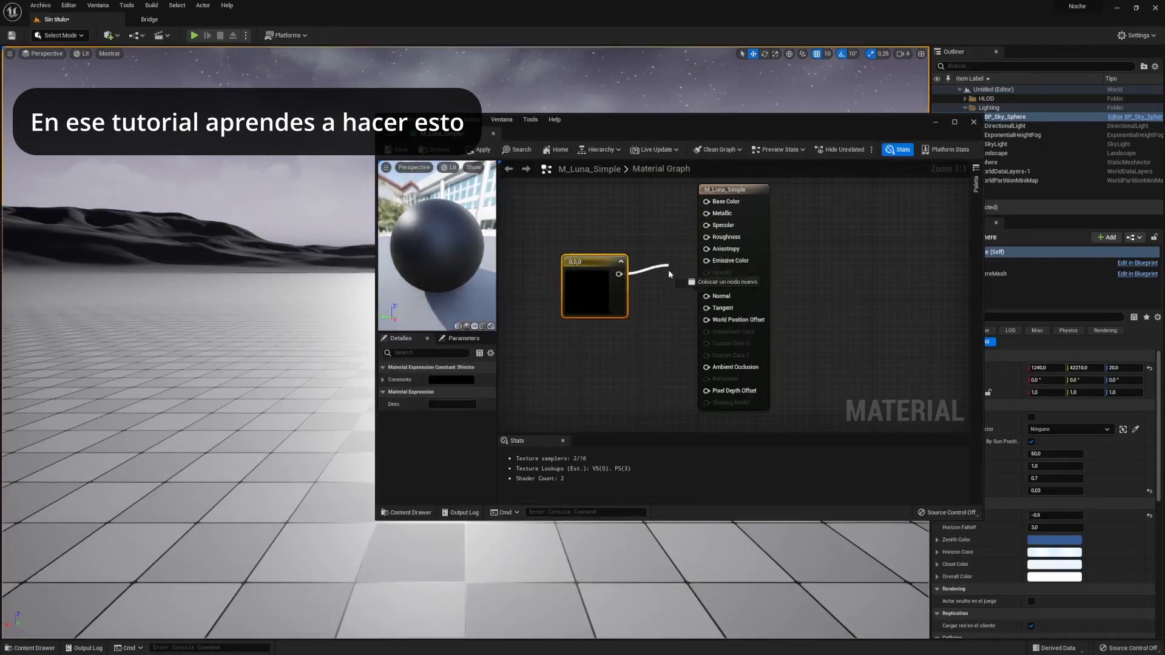
double_click(598, 284)
left_click_drag(745, 363, 741, 323)
left_click(730, 514)
key("ctrl+s")
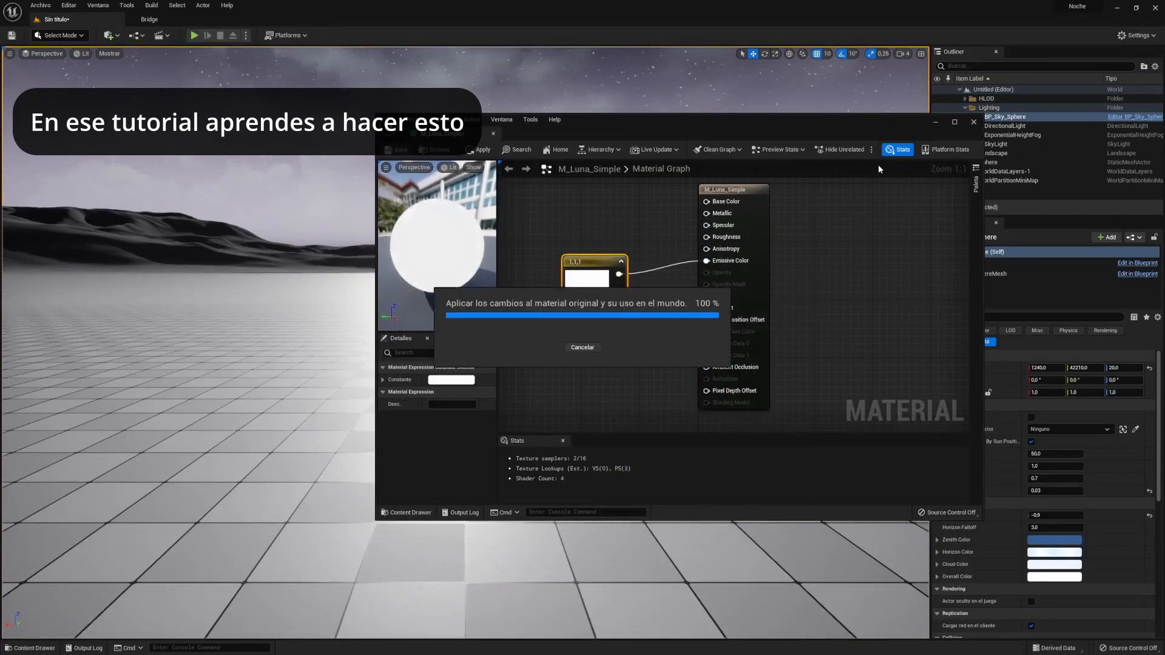
- Close the material editor and apply M_Luna_Simple to the moon sphere
left_click(974, 122)
left_click(49, 648)
left_click_drag(227, 540, 541, 176)
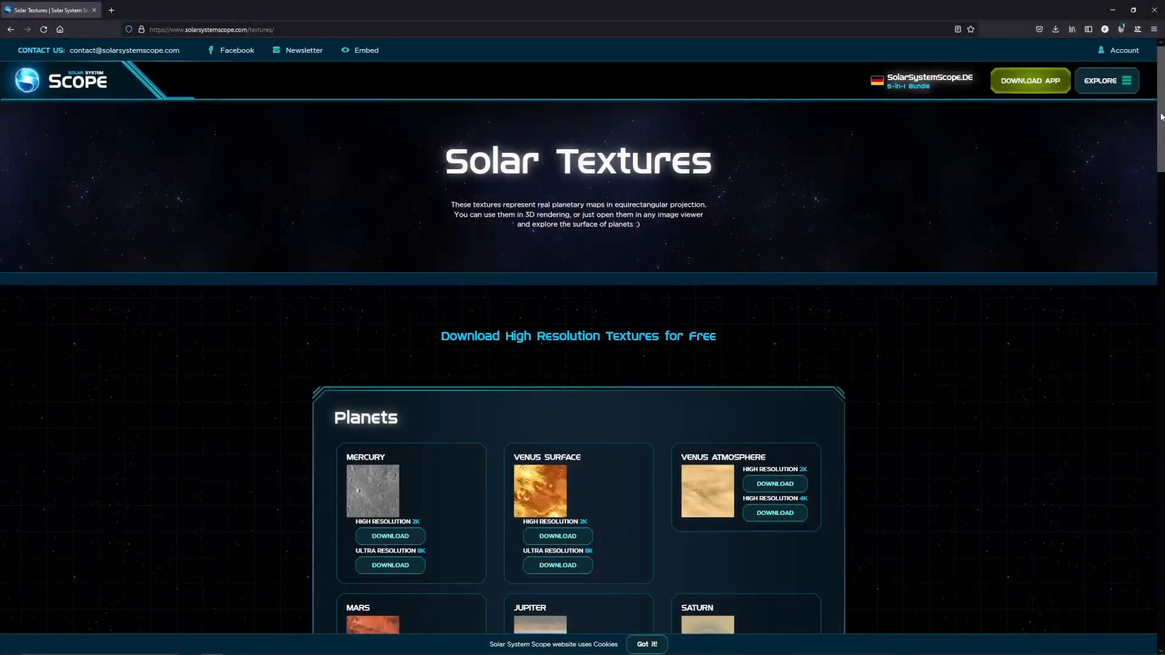
- In the browser, save the 2K Moon texture 2k_moon.jpg from solarsystemscope.com/textures and return to the textures page
left_click_drag(1160, 117, 1148, 179)
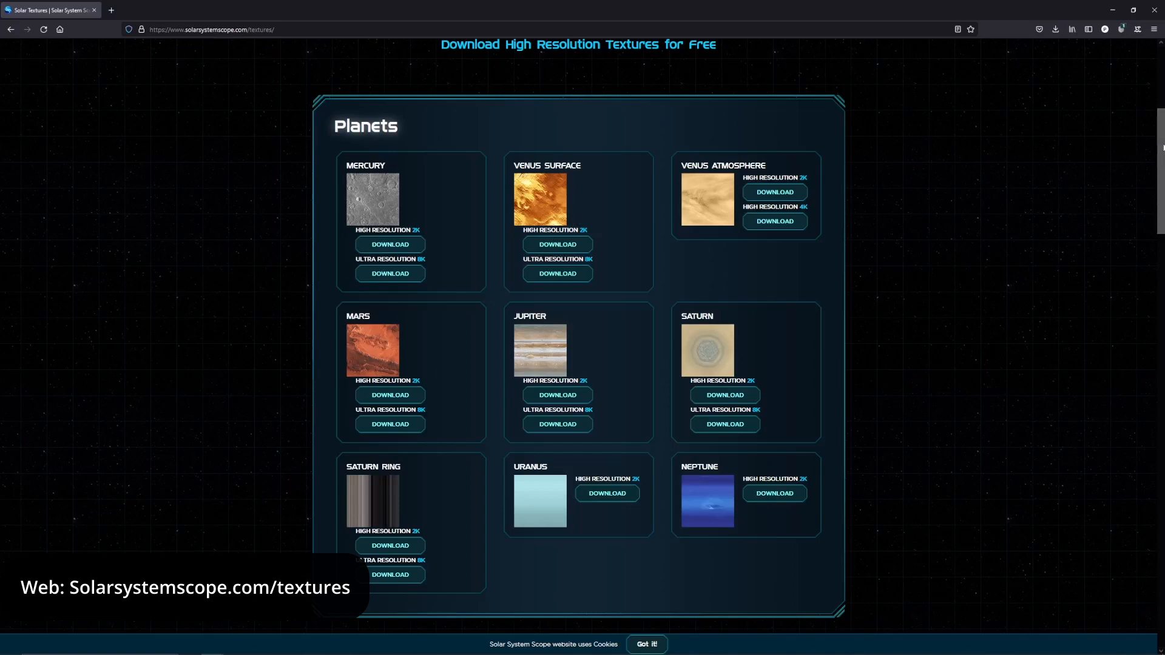
left_click_drag(1162, 146, 1147, 260)
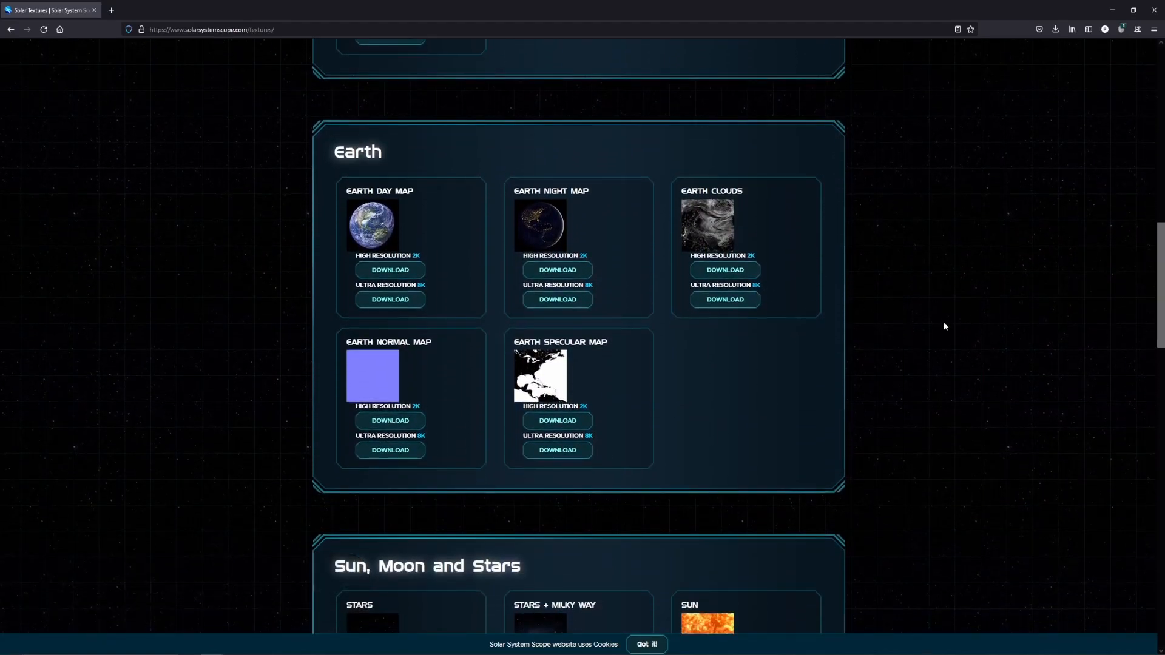
left_click_drag(1155, 296, 1138, 362)
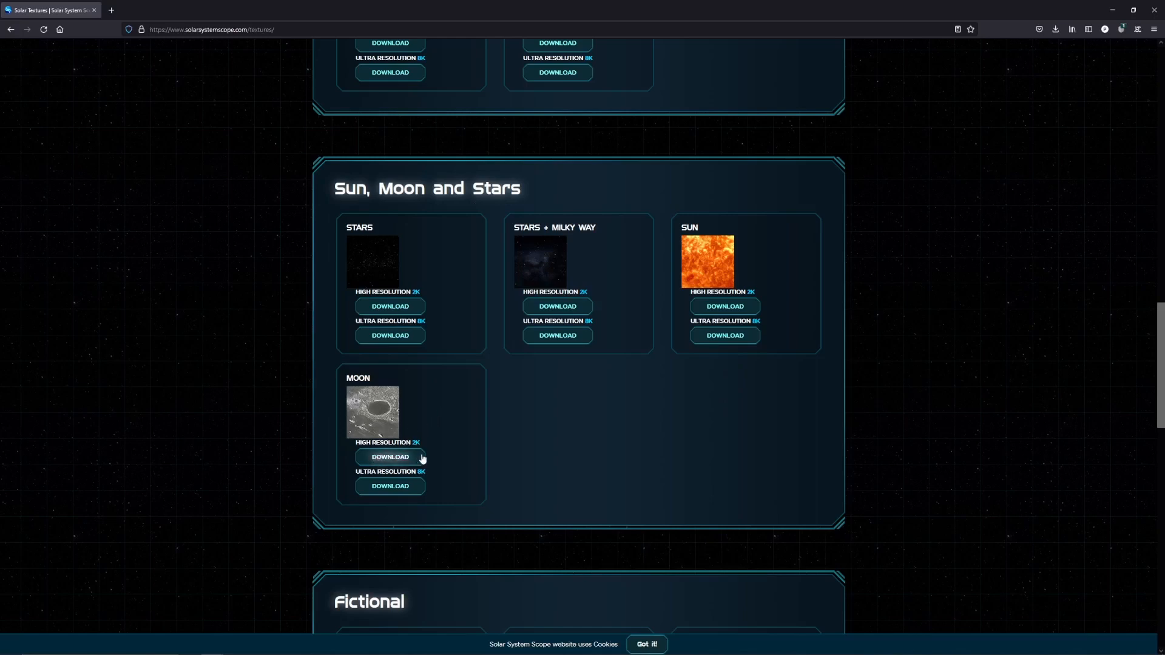
left_click(395, 459)
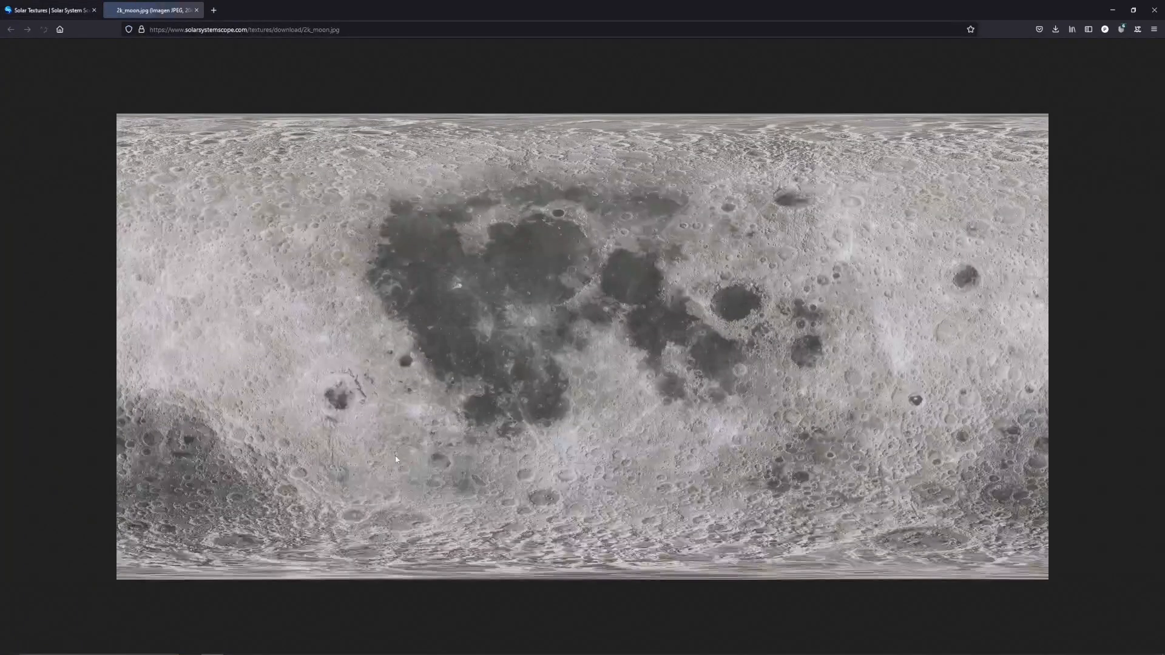
right_click(594, 284)
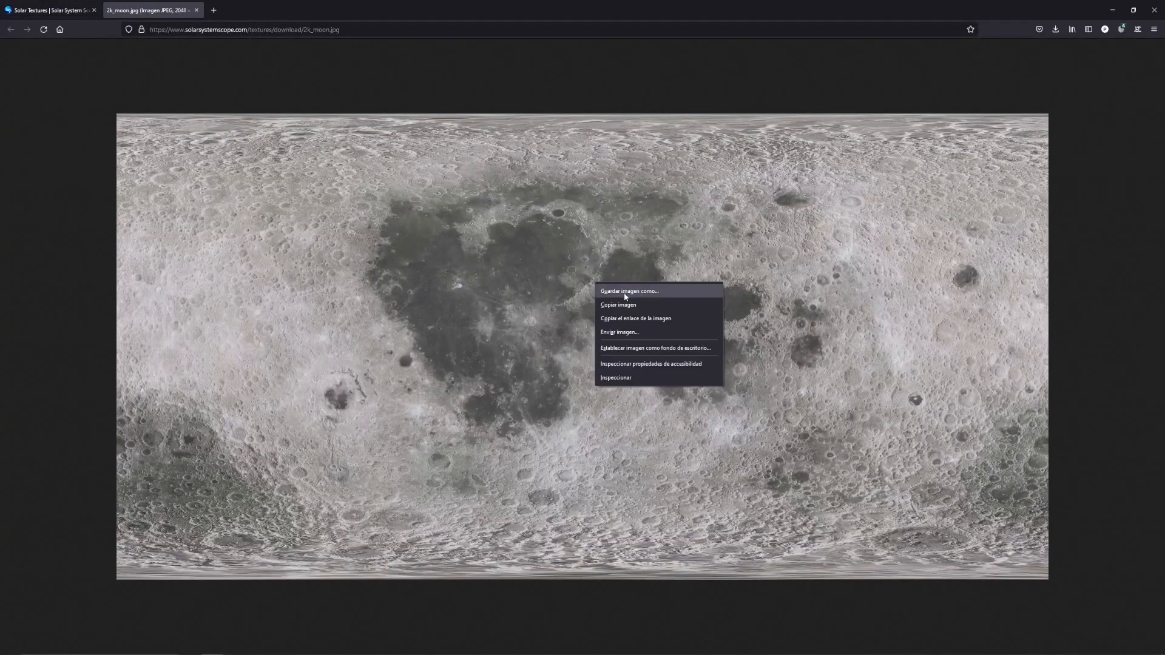
left_click(667, 293)
left_click(41, 8)
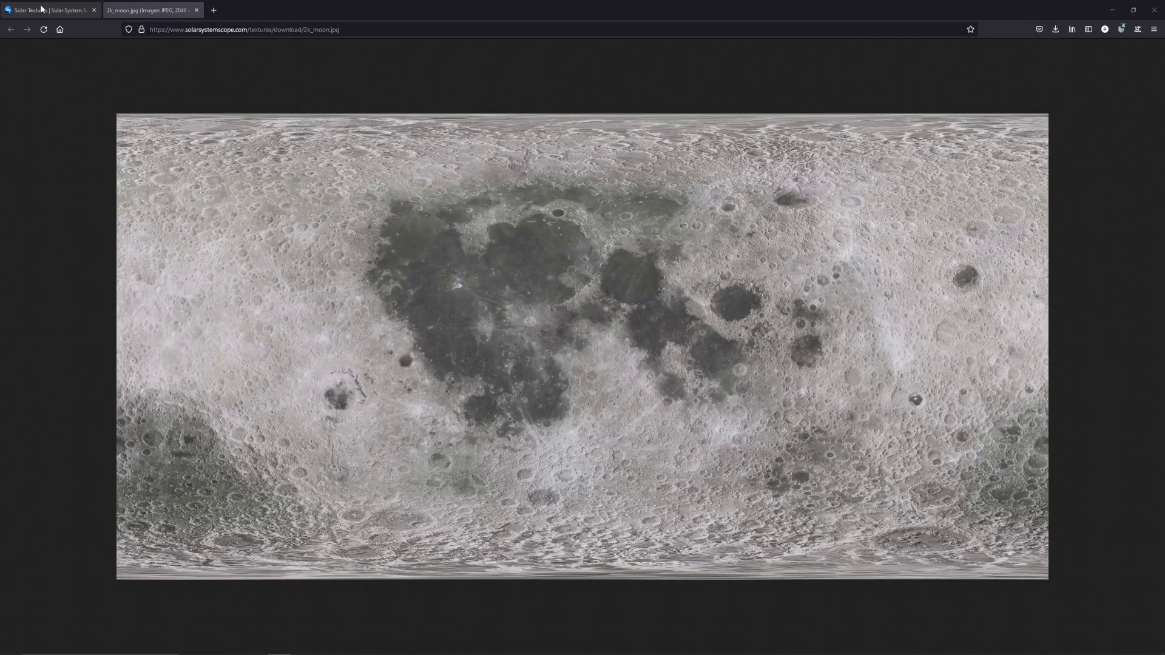
left_click(41, 9)
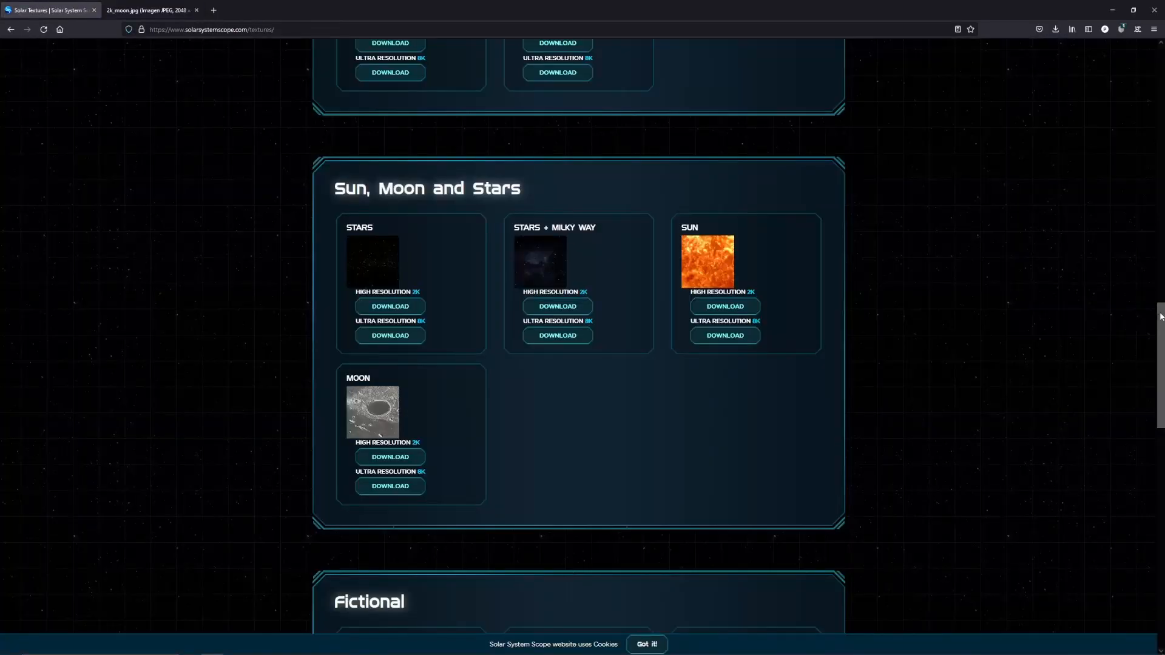
- Switch back to Unreal and create a folder named Materiales inside the Content folder
left_click_drag(1160, 316, 1148, 480)
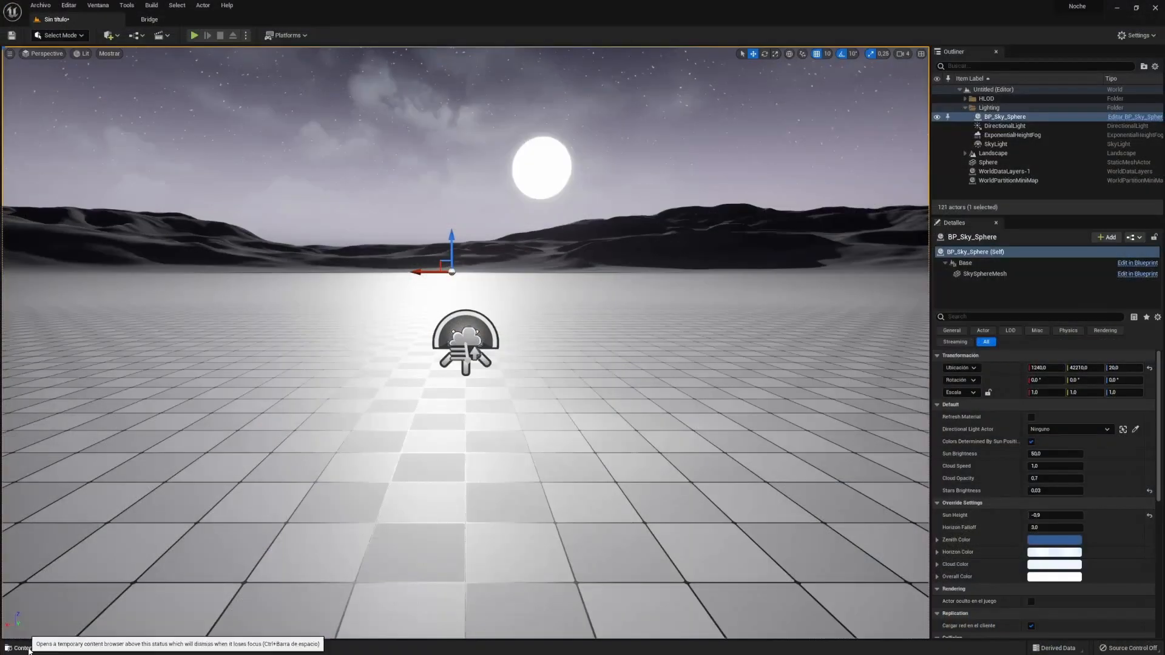
left_click(31, 648)
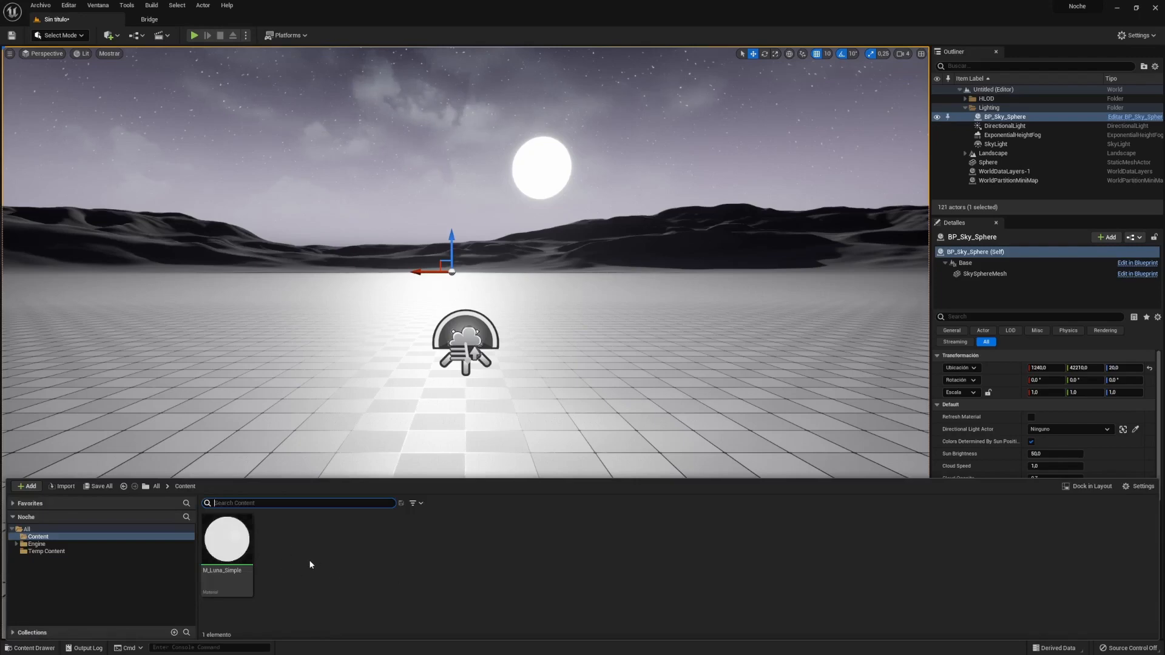
left_click(53, 539)
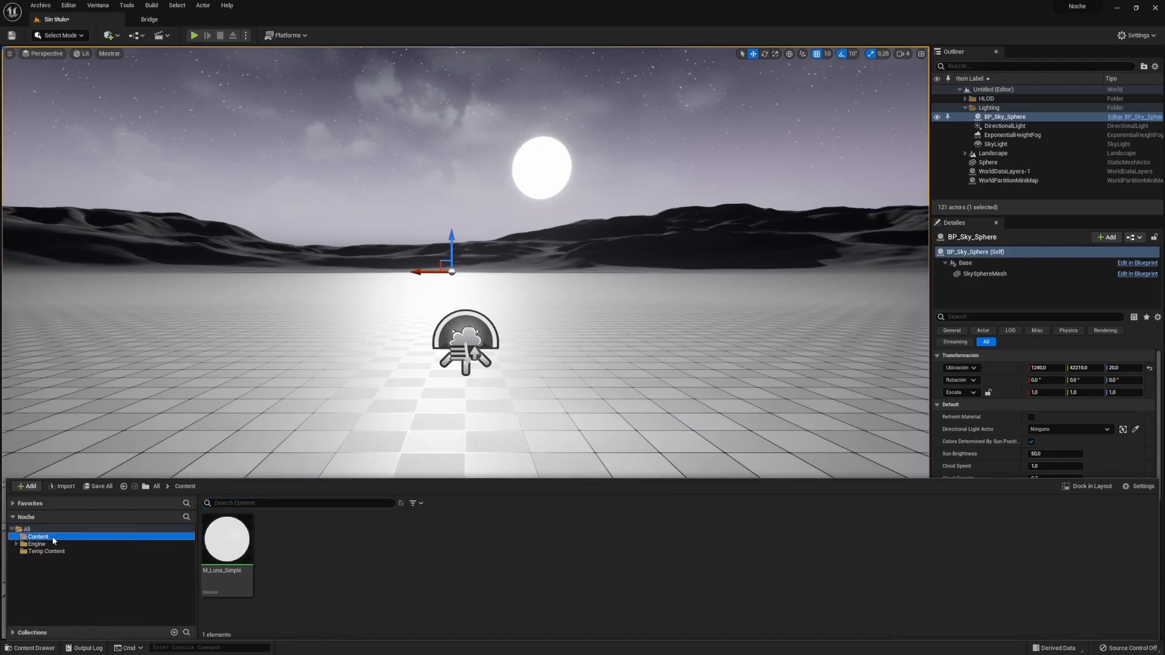
right_click(365, 550)
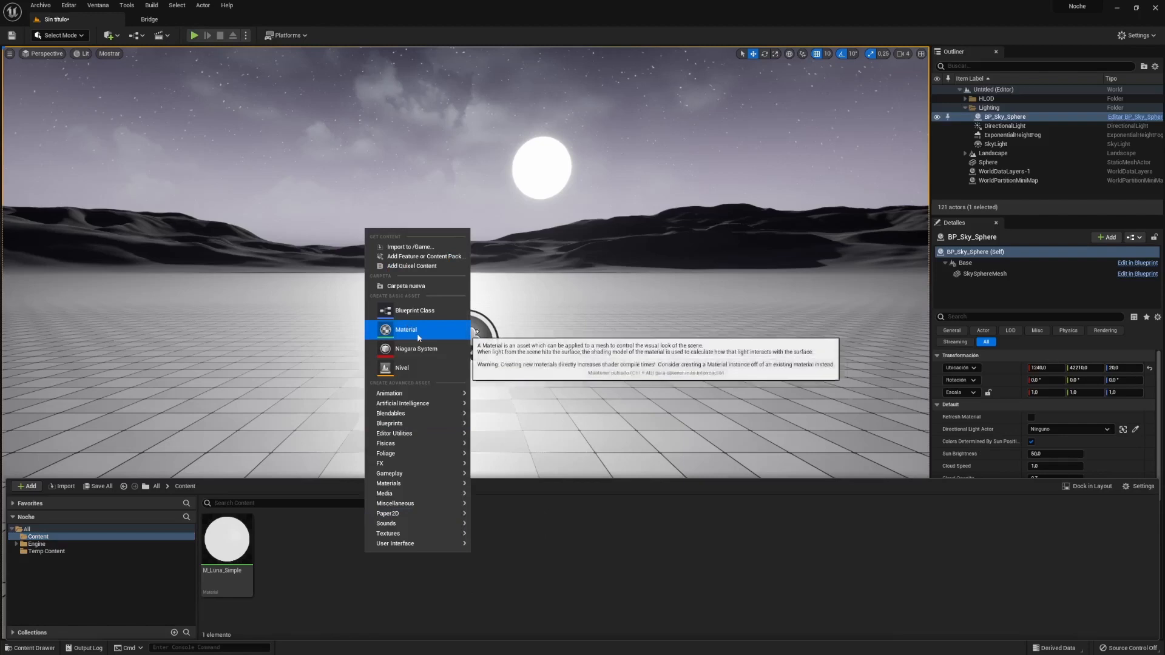
left_click(416, 287)
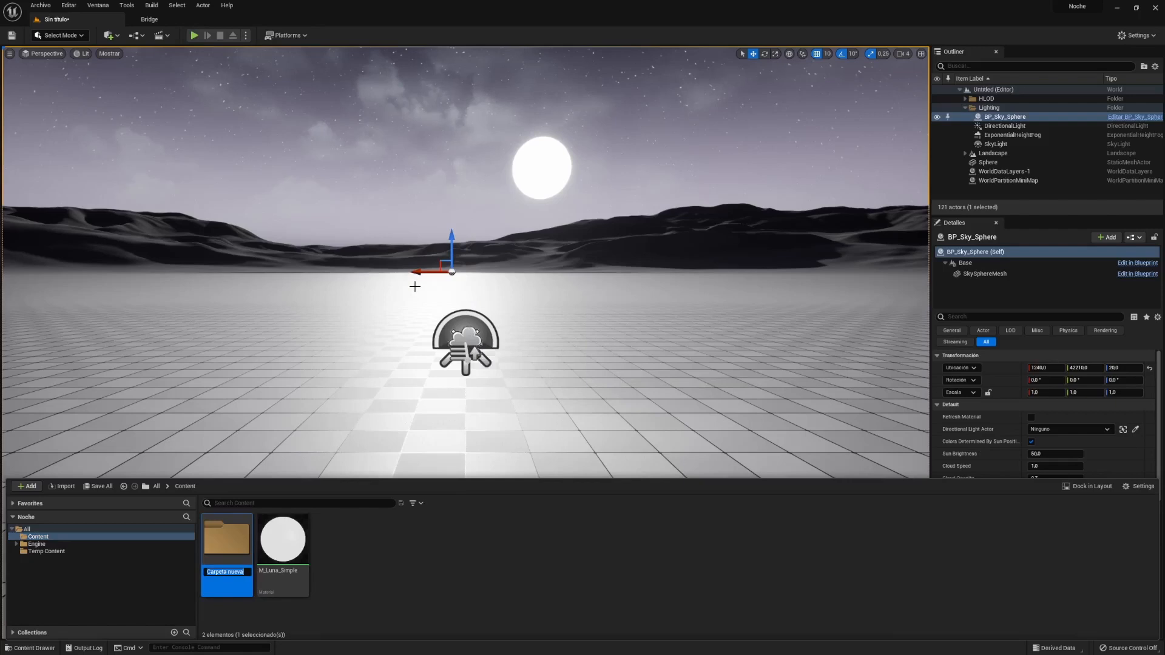
type("Materiales")
key("Return")
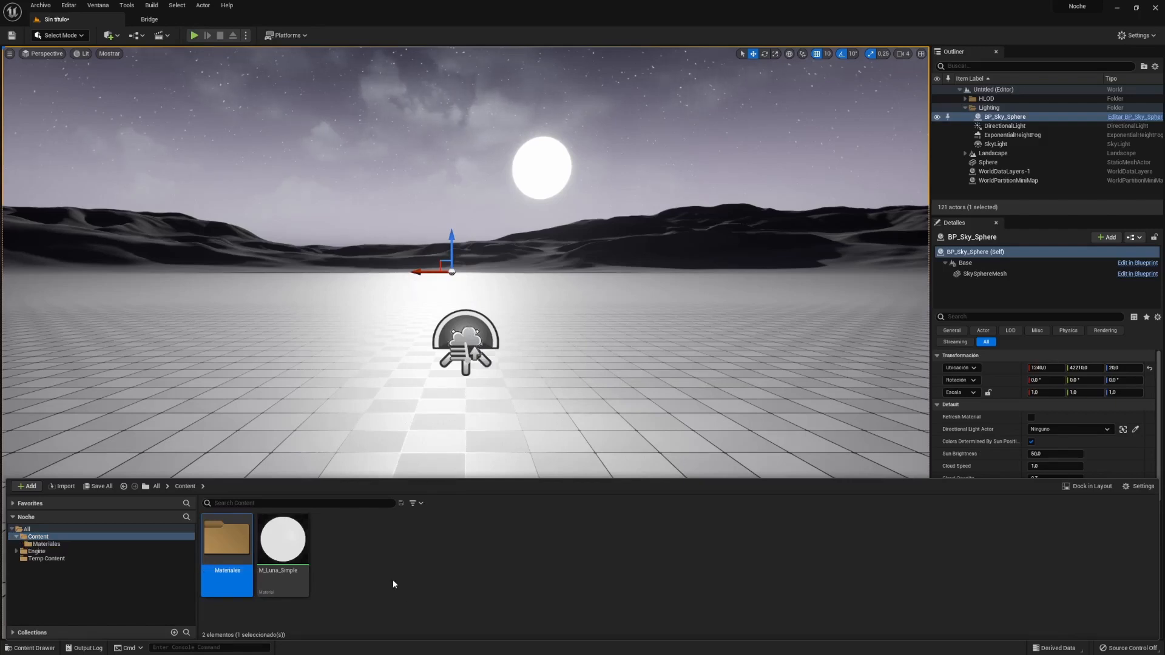
- Create a new material named M_Luna inside the Materiales folder
double_click(235, 551)
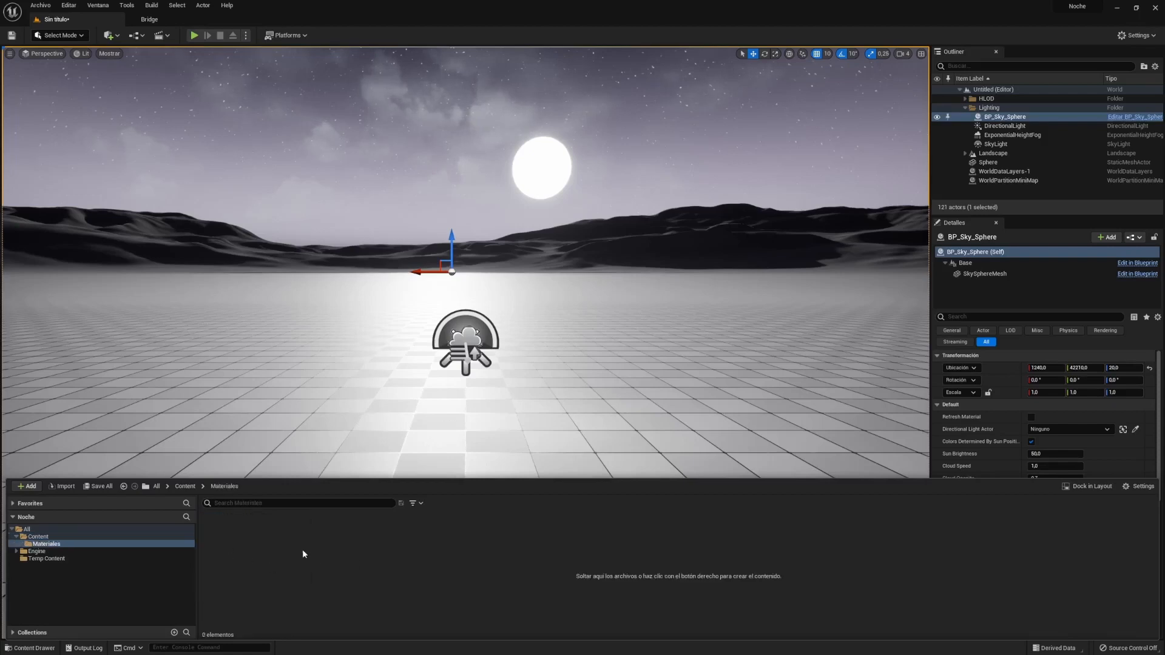
right_click(287, 558)
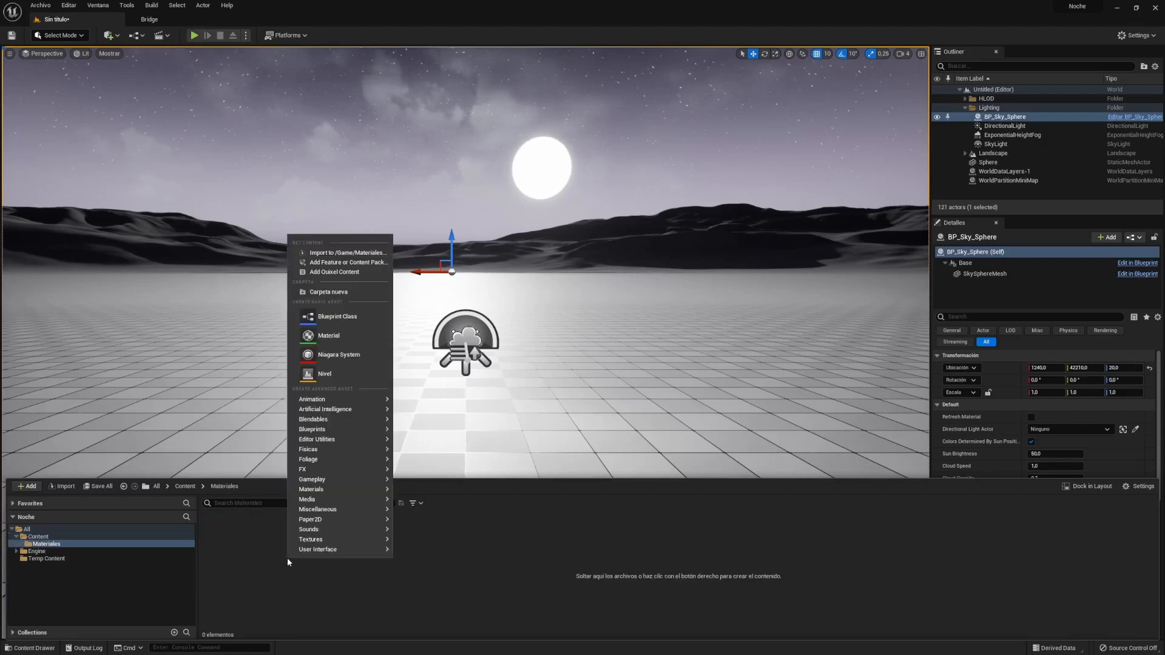
left_click(349, 336)
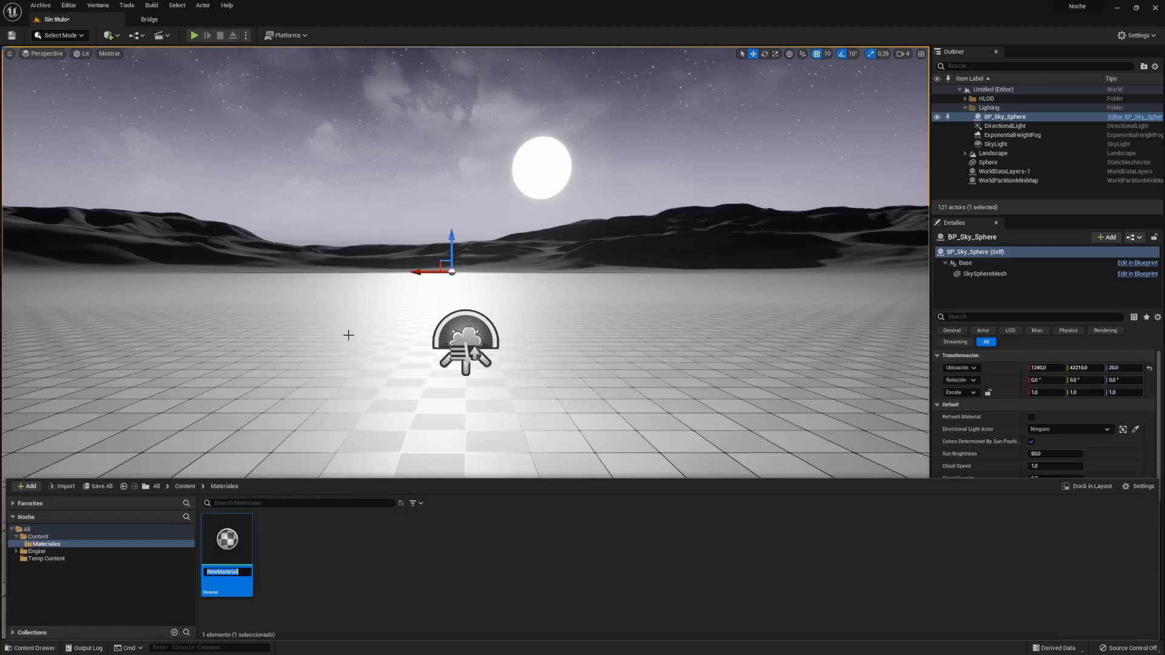
type("M_Luna")
key("Return")
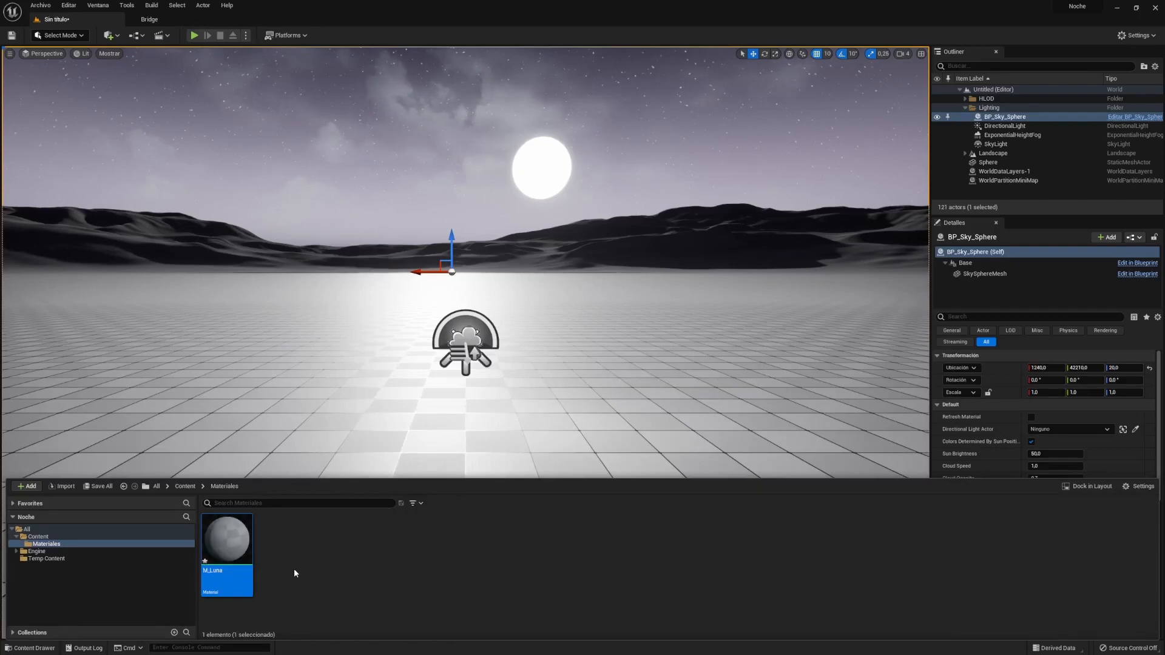
- Open M_Luna for editing and dock the content browser in the layout, enlarged and clear of the material editor window
double_click(237, 546)
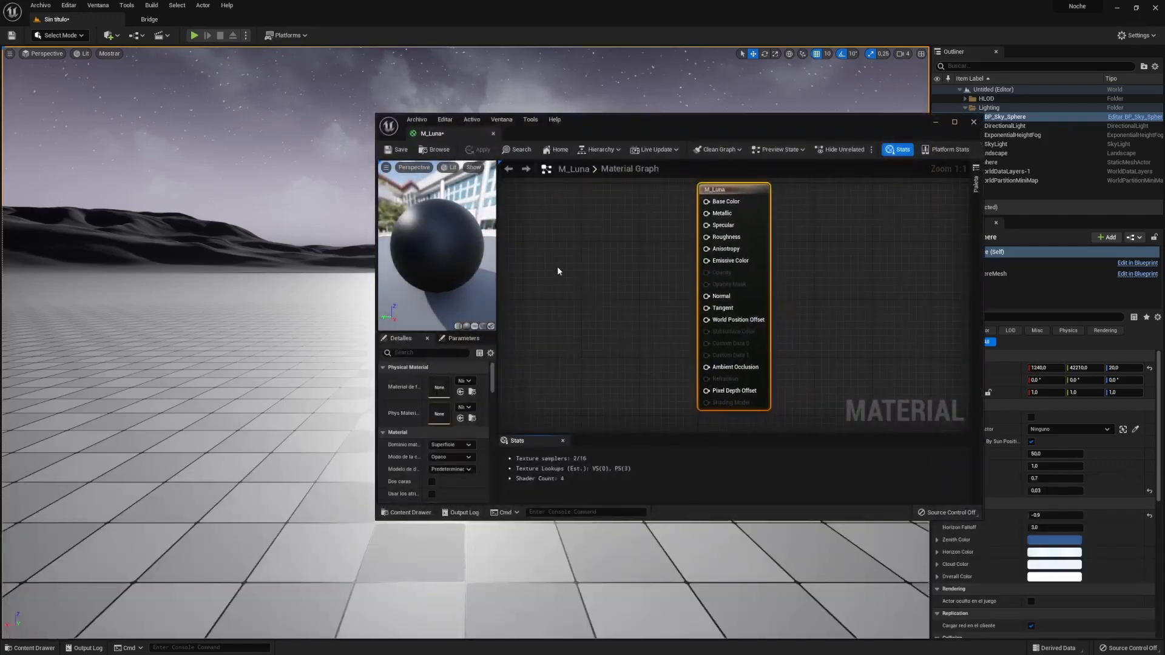
right_click_drag(556, 258, 646, 263)
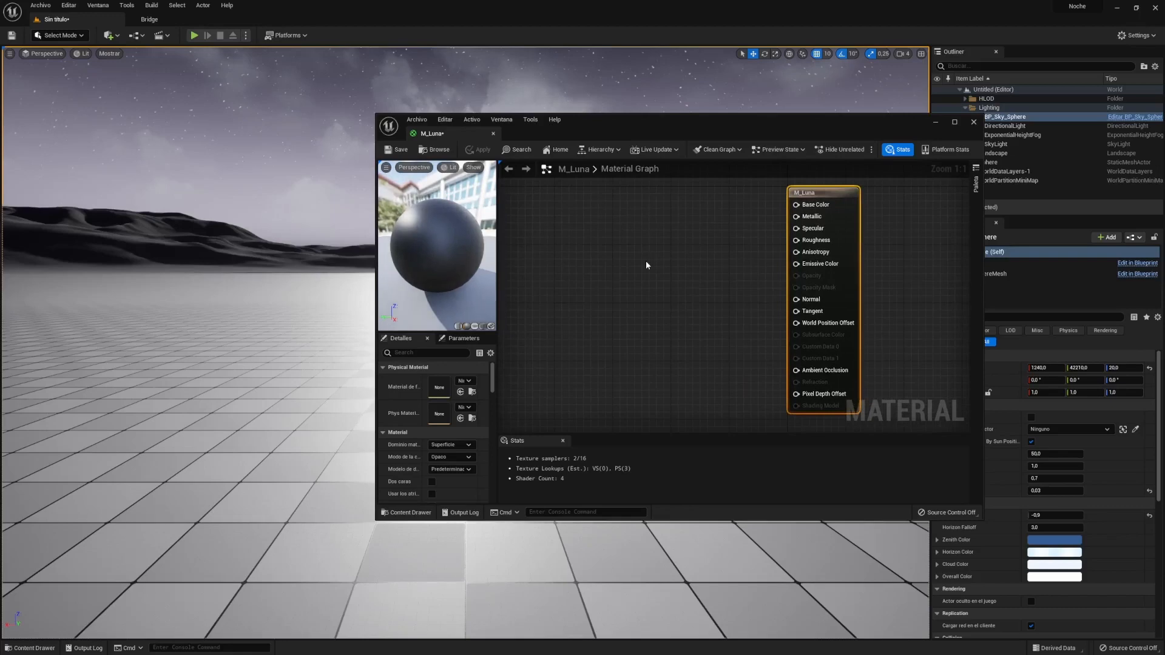
left_click(27, 647)
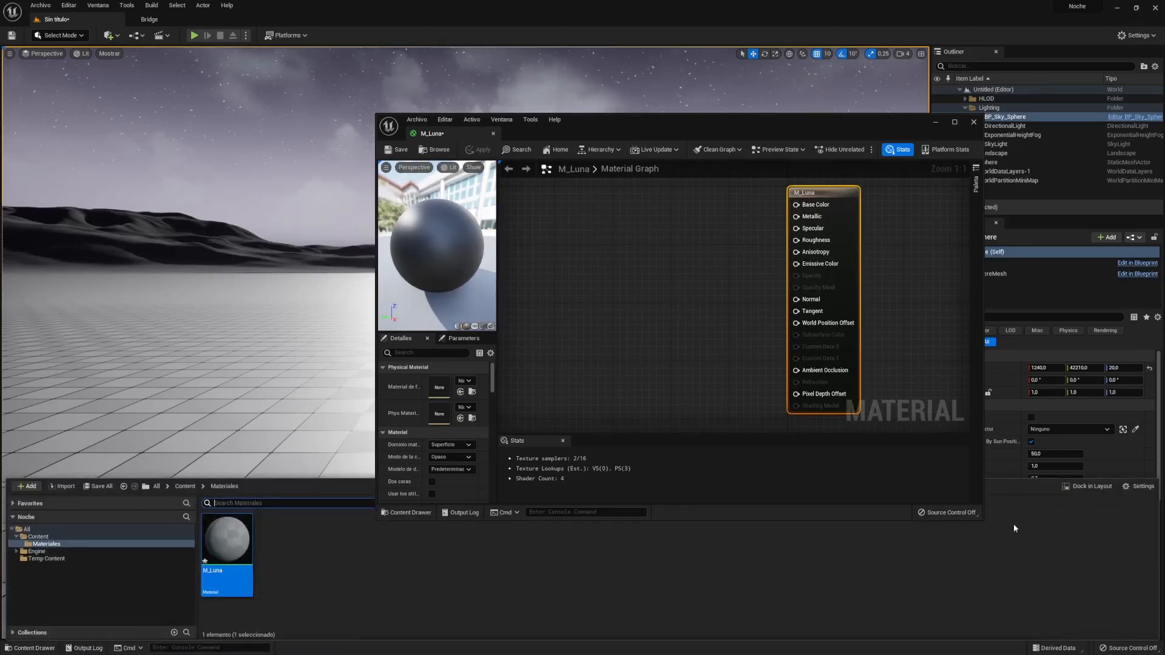
left_click(1091, 487)
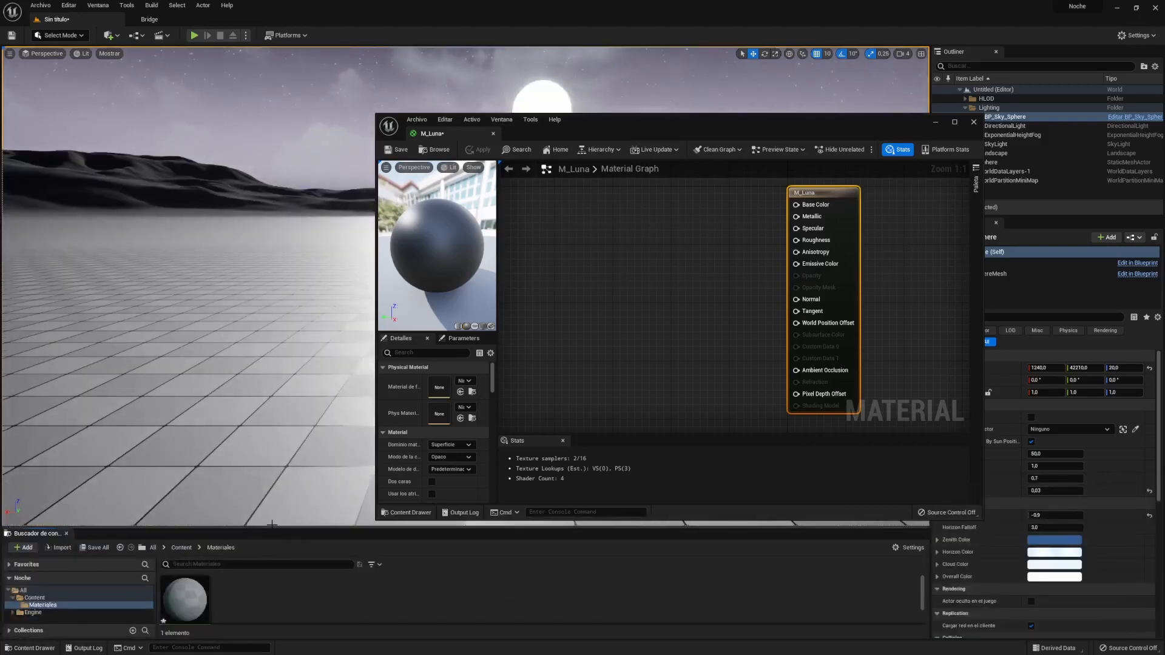
left_click_drag(278, 524, 278, 471)
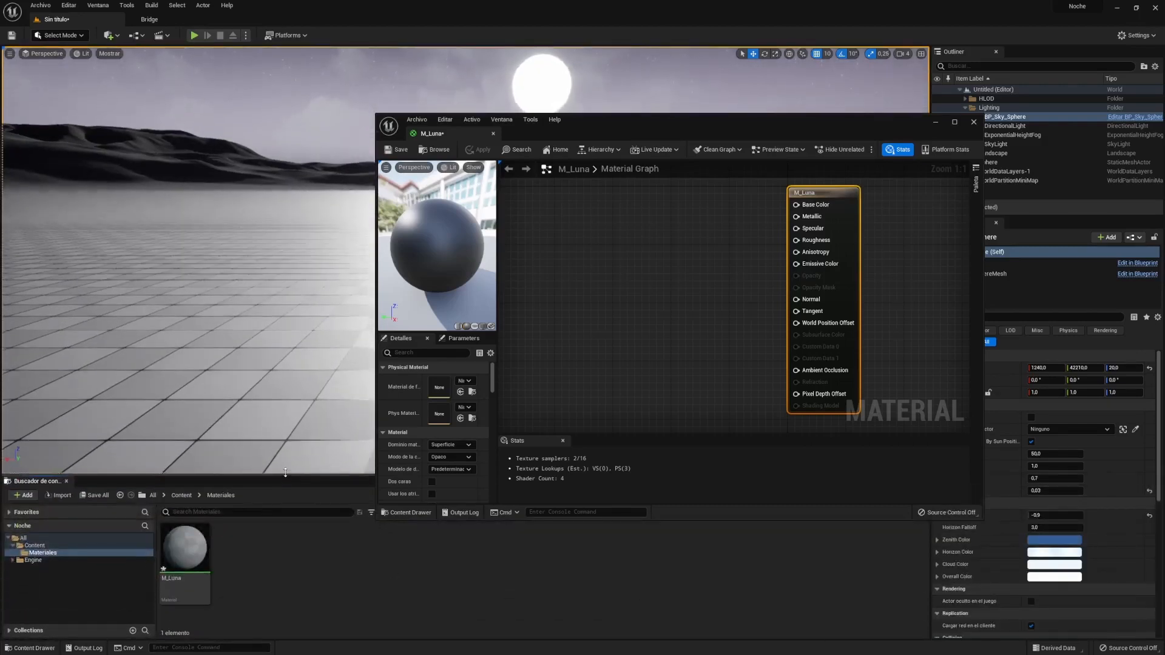
left_click_drag(747, 130, 682, 63)
- Import 2k_moon.jpg from the Noche folder on the desktop into Materiales and close the file window
key("alt+Tab")
left_click_drag(1025, 324, 585, 328)
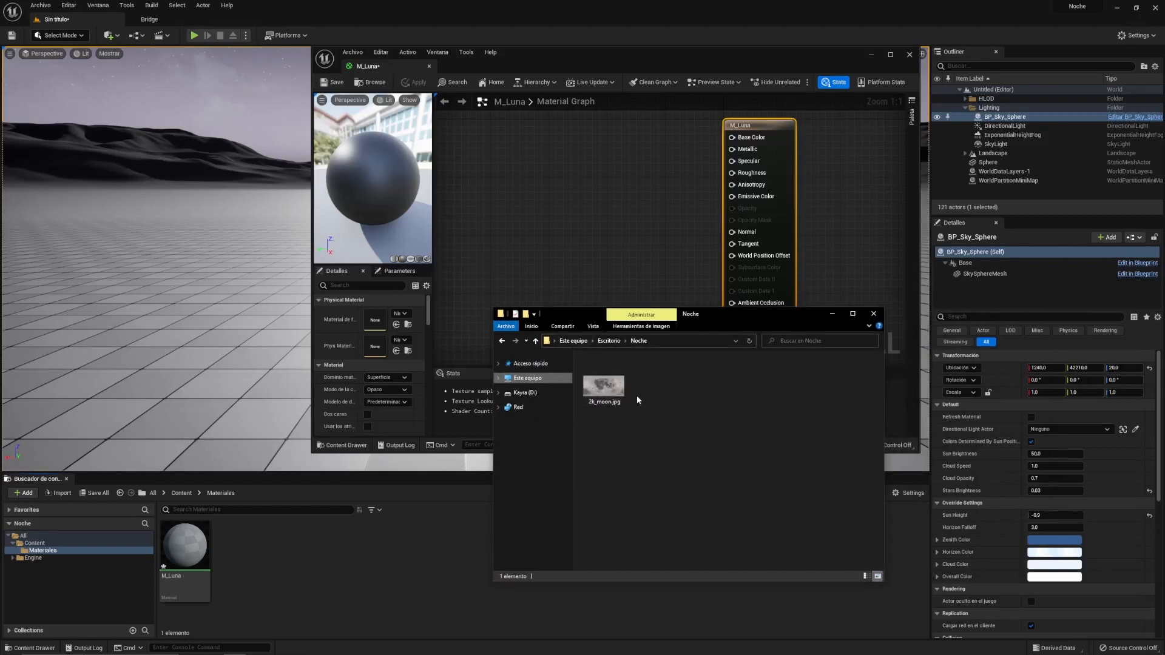
left_click_drag(605, 386, 271, 570)
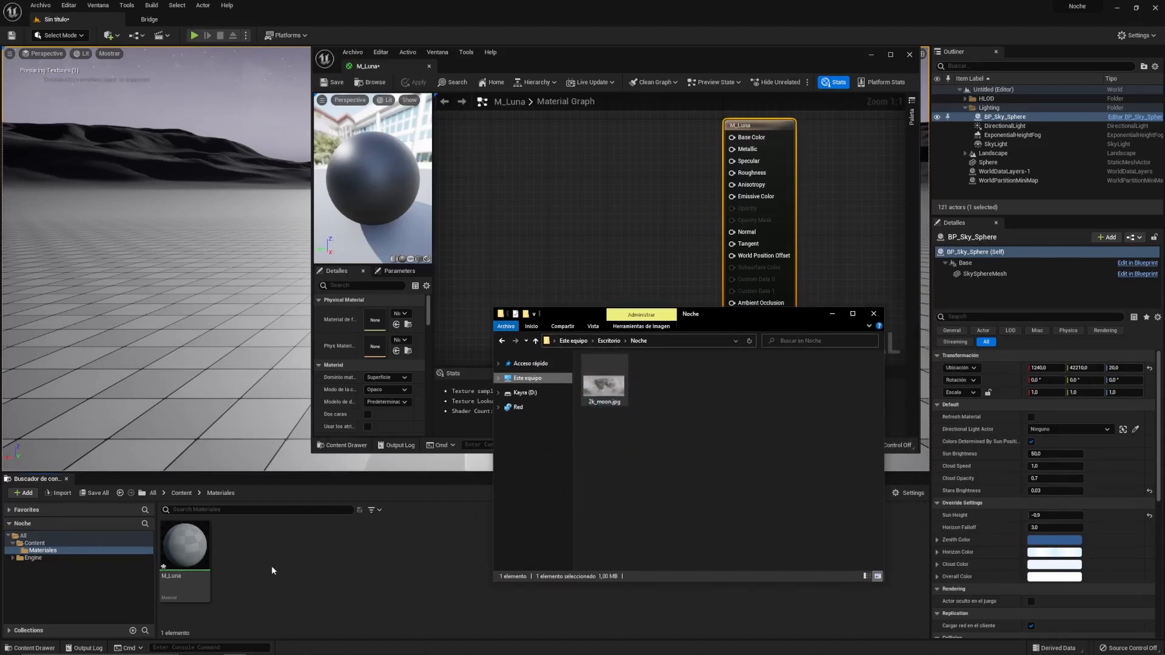
left_click_drag(628, 373, 669, 442)
left_click(668, 442)
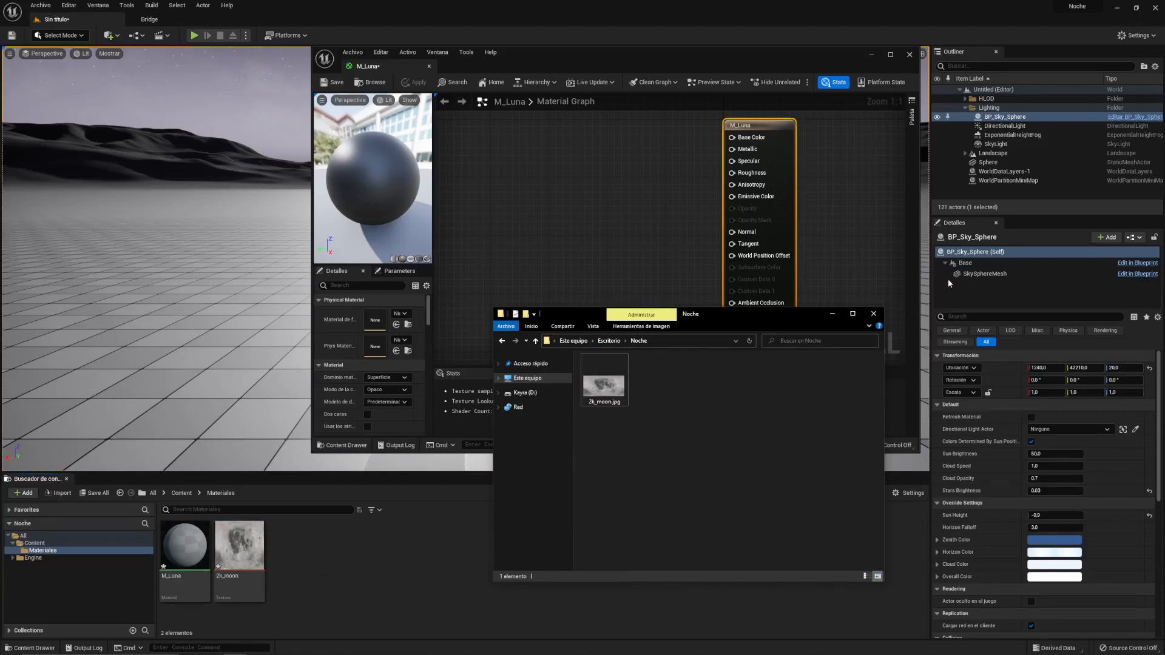
left_click(874, 314)
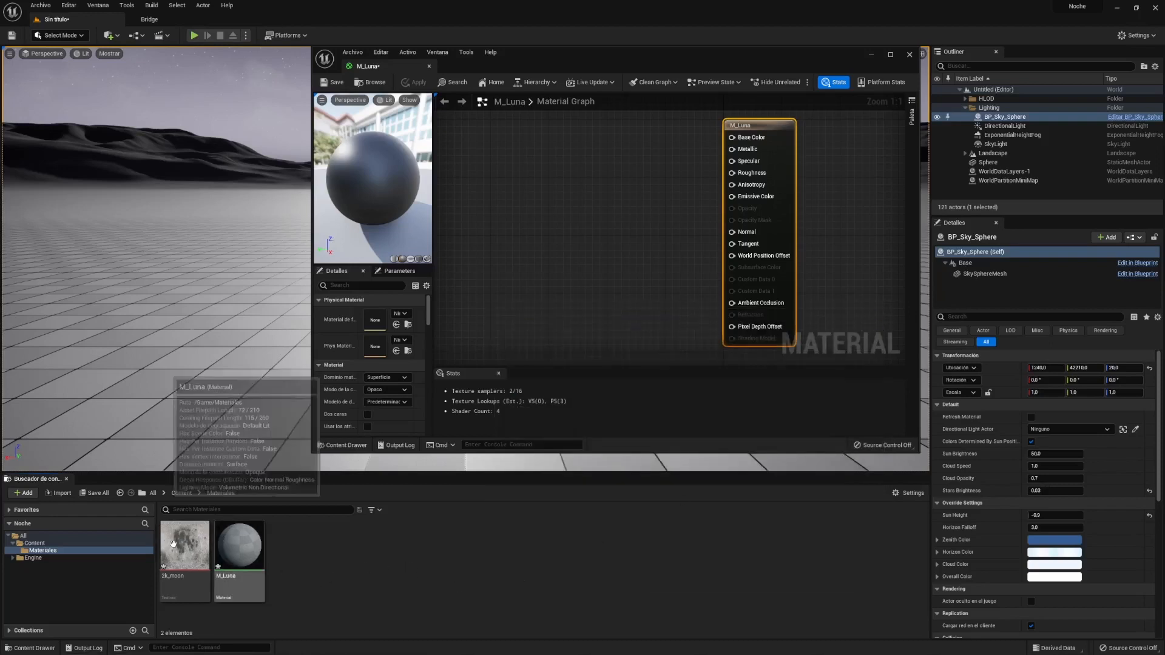
- Add 2k_moon to the M_Luna graph as a Texture Sample, connect its RGB to Emissive Color and save the material
left_click_drag(188, 543, 545, 168)
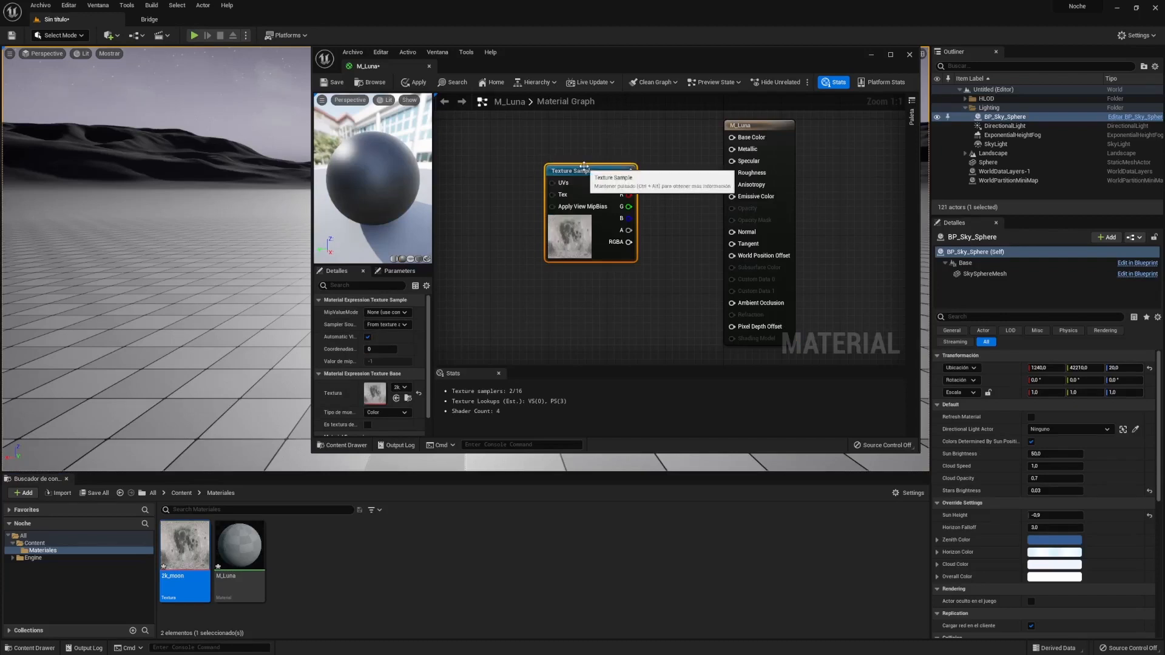
left_click_drag(622, 189, 743, 200)
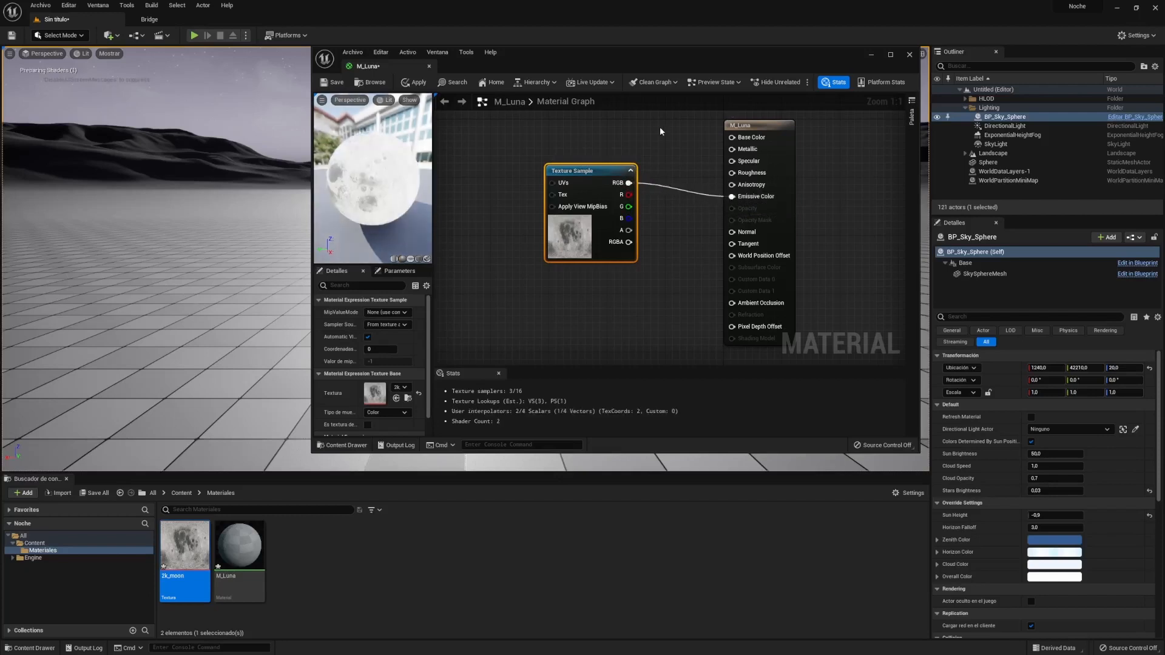
left_click(326, 83)
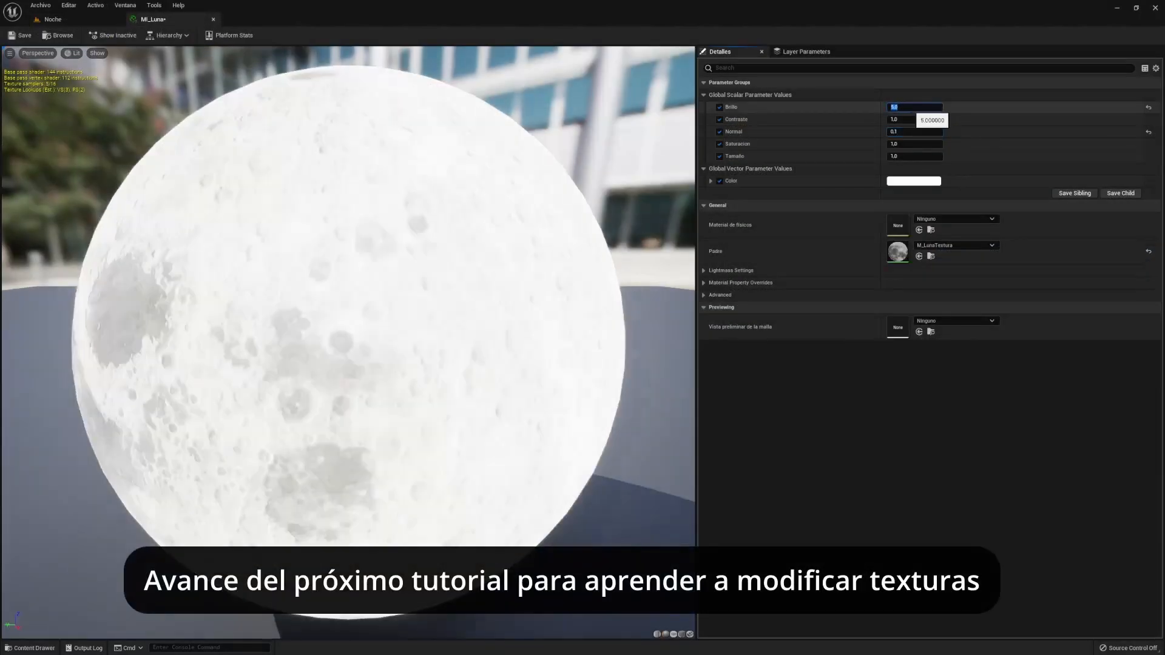
- In the MI_Luna material instance, try a Brillo value of 0,1 and reset Brillo to its default
type("0,1")
key("Return")
left_click(1147, 107)
left_click(935, 104)
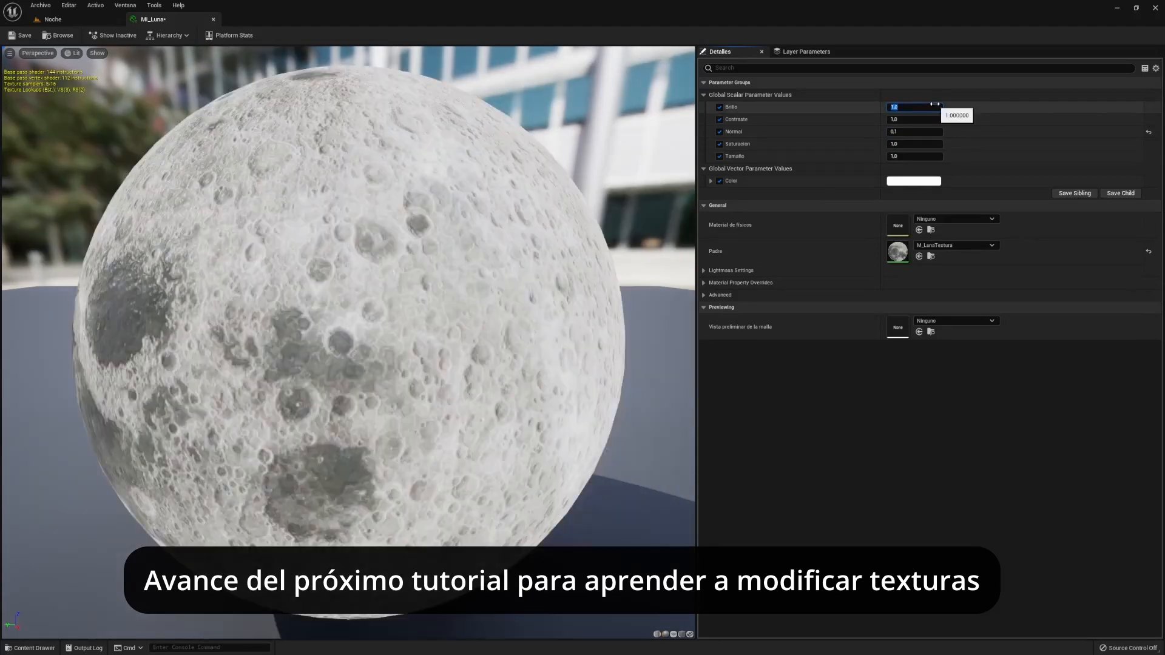
- Try Contraste values of 5 and 2 in MI_Luna and settle on 1,5
left_click(916, 119)
type("5")
key("Return")
type("2")
key("Return")
type("1,5")
key("Return")
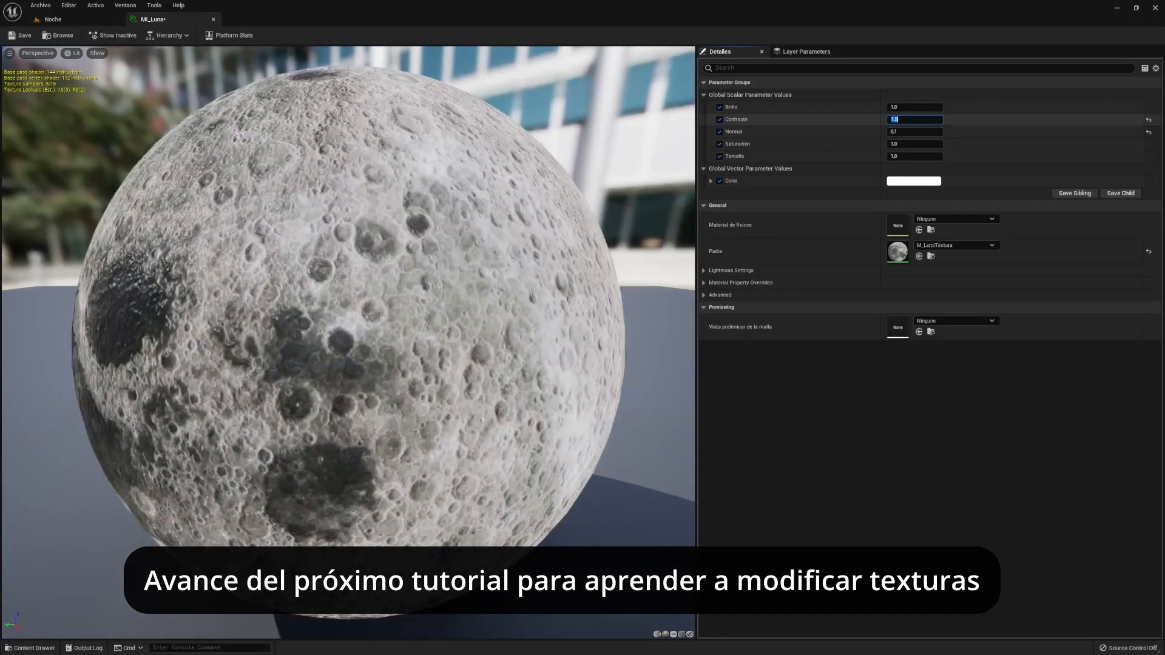
- Set MI_Luna's Saturacion to 2 and raise its Tamaño to about 1,34
left_click(915, 144)
type("2")
key("Return")
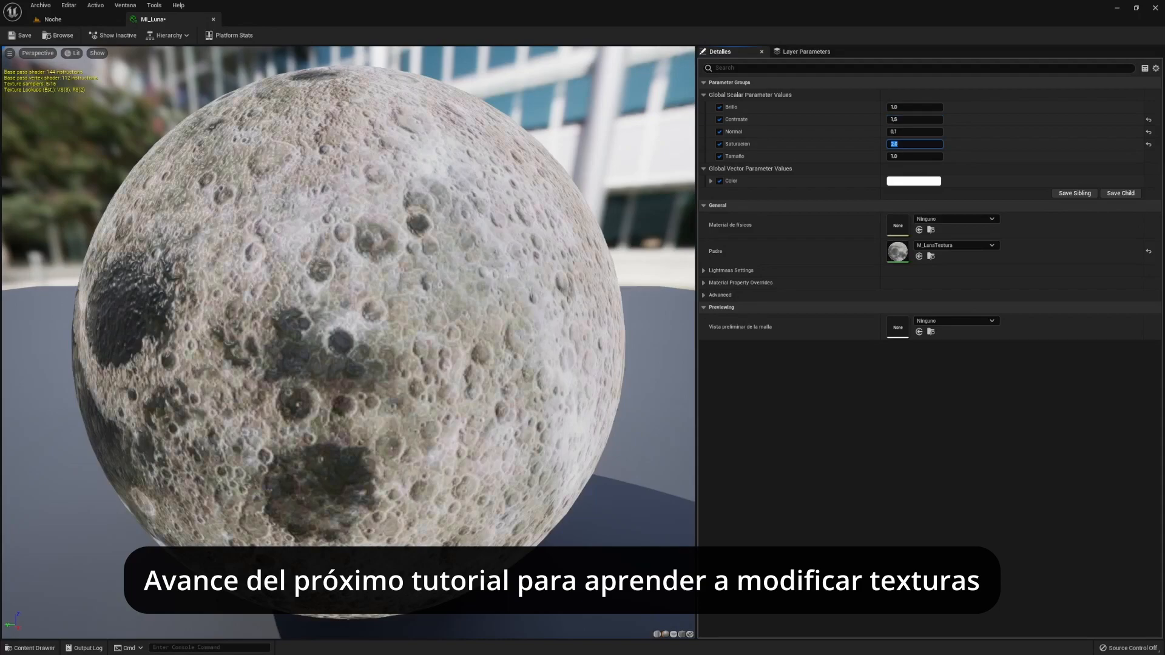
left_click_drag(916, 157, 940, 156)
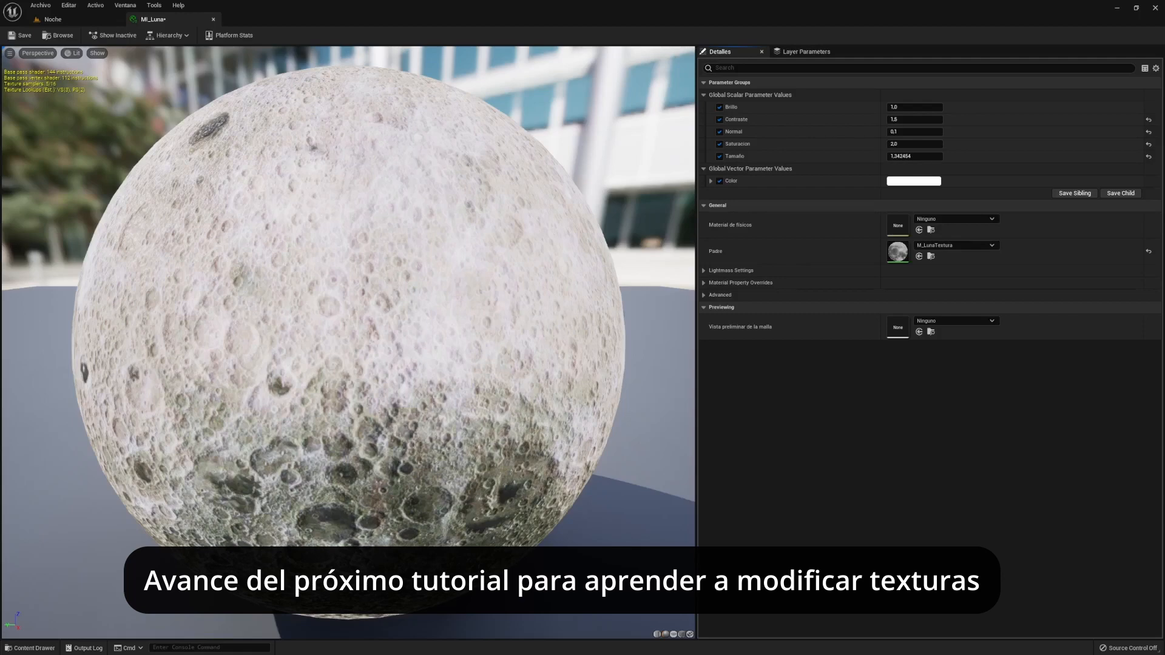
- Tint MI_Luna's Color parameter a very pale pink (Hex sRGB FFF6F3FF) and accept it
left_click(913, 180)
left_click_drag(964, 264, 969, 268)
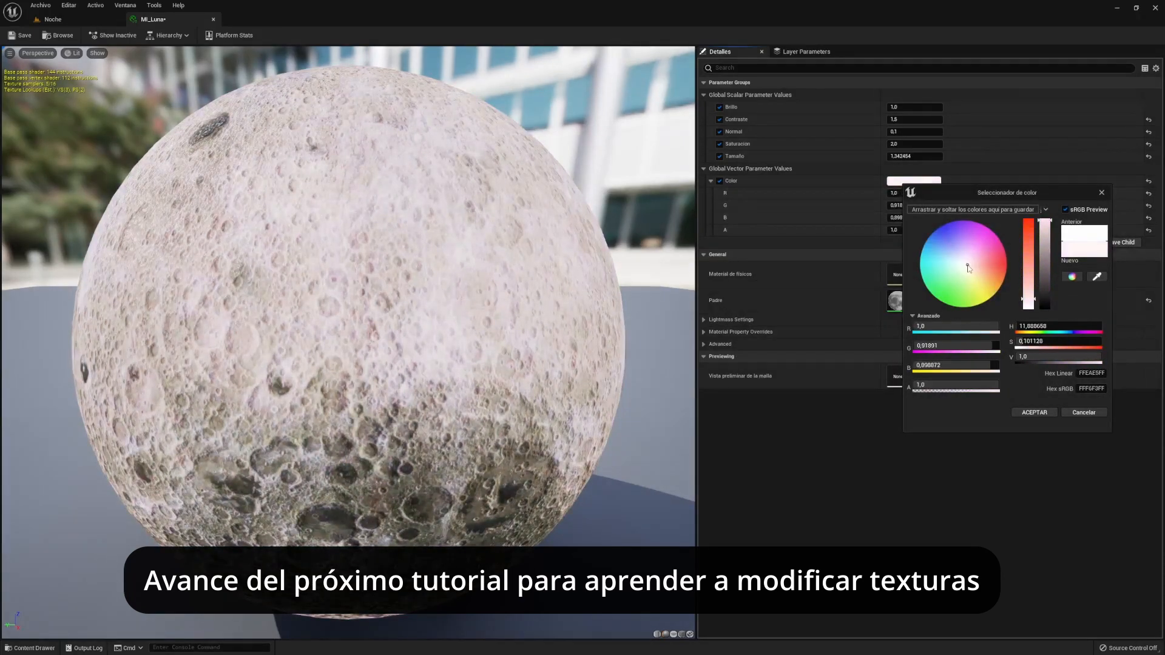
left_click(1034, 412)
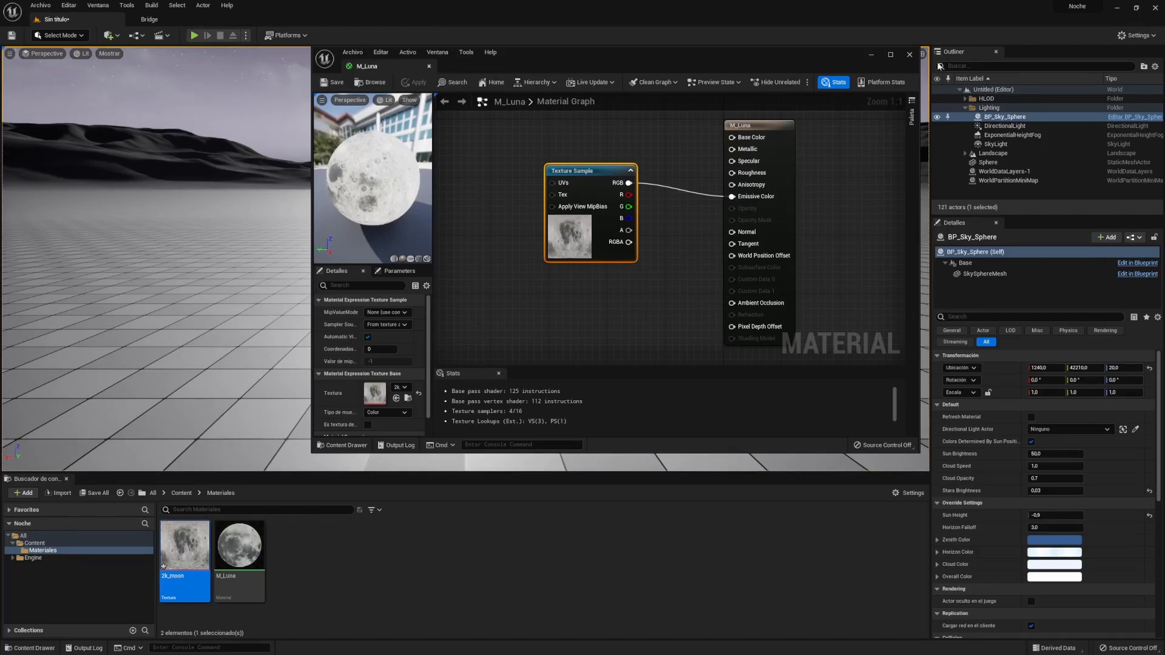
- Close the M_Luna editor, apply M_Luna to the moon sphere and inspect the texture up close
left_click(909, 55)
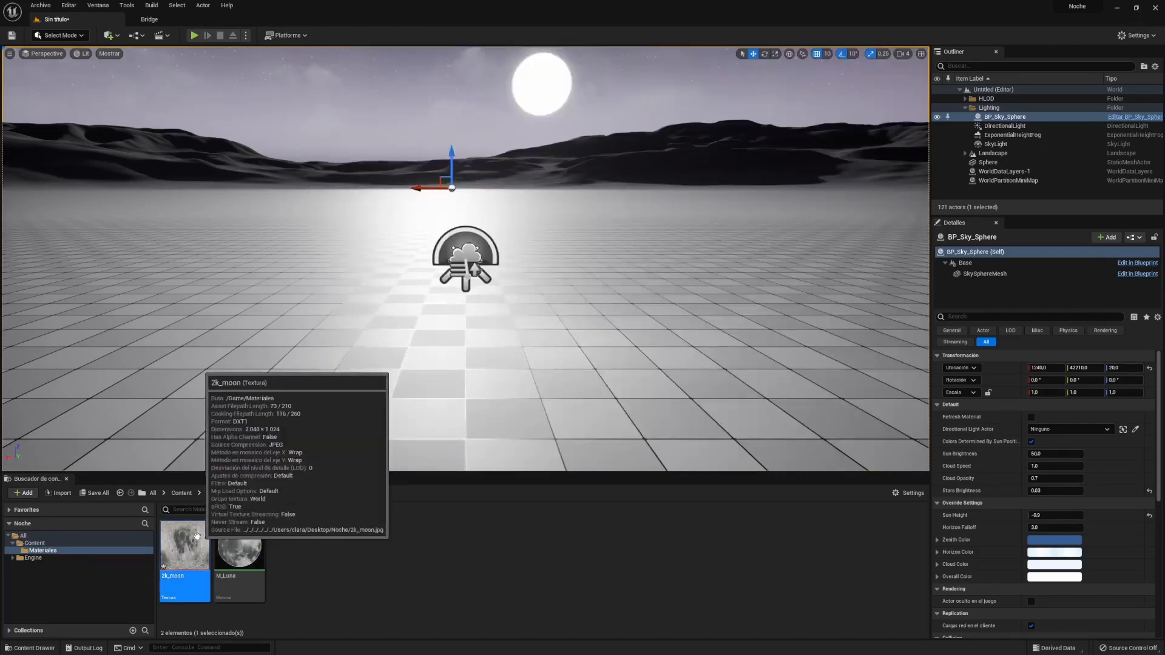
left_click_drag(240, 545, 539, 79)
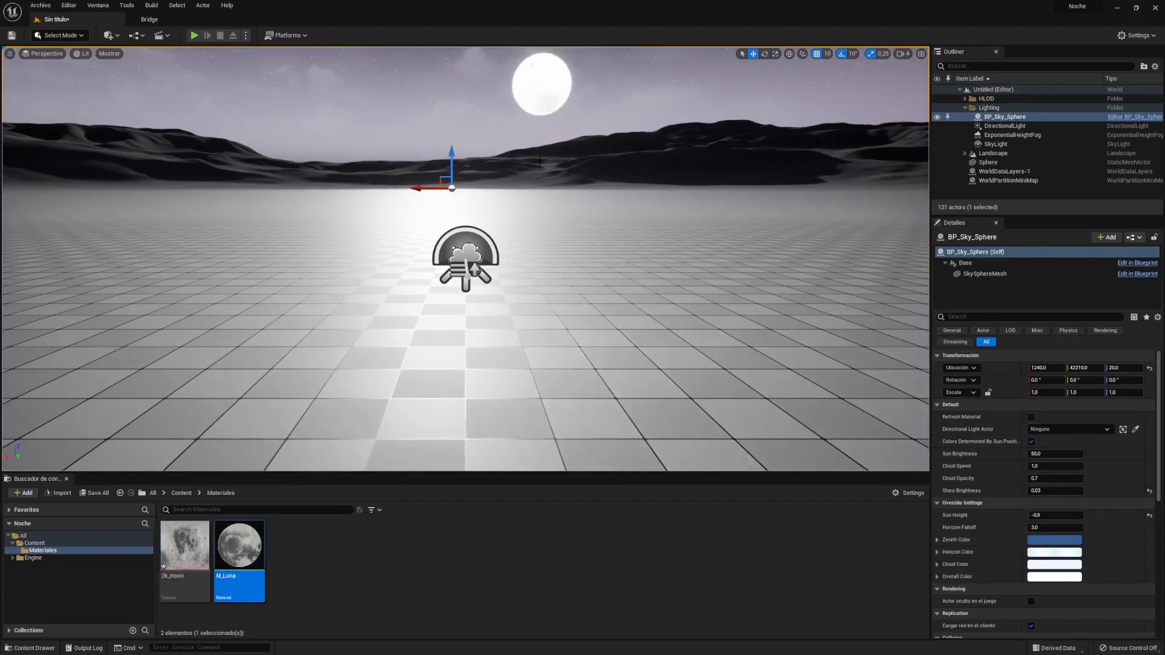
right_click_drag(539, 160, 567, 55)
key("w")
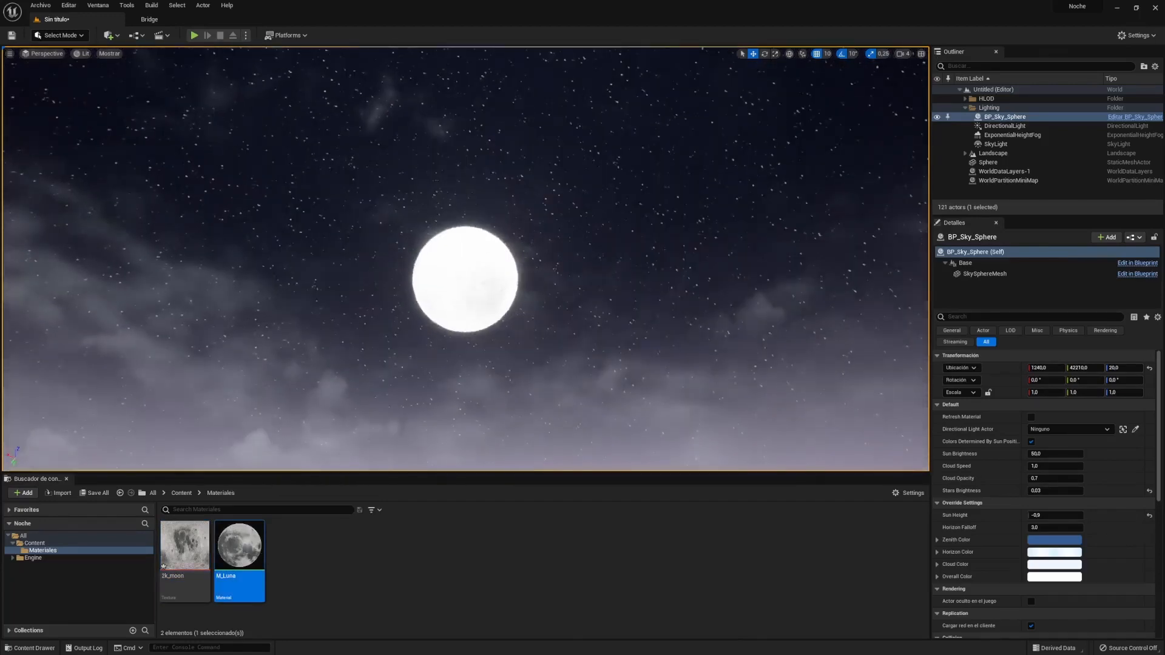
right_click_drag(581, 203, 582, 237)
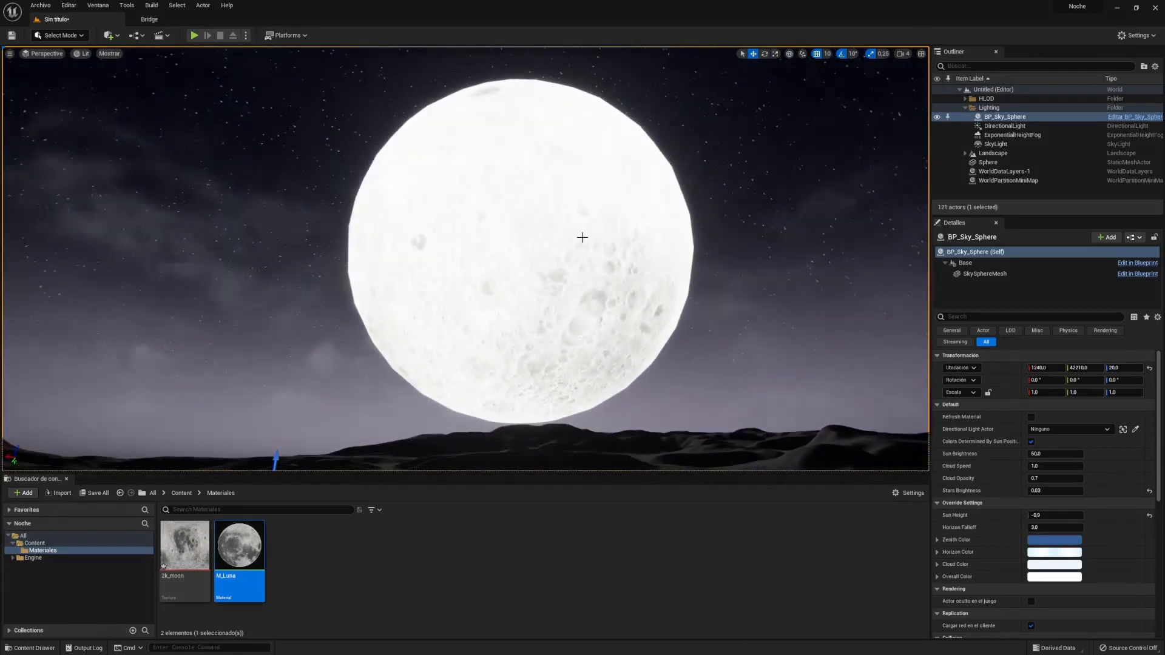
scroll(582, 237, "down", 5)
- Scale the moon sphere uniformly to 4,5
left_click(507, 244)
key("e")
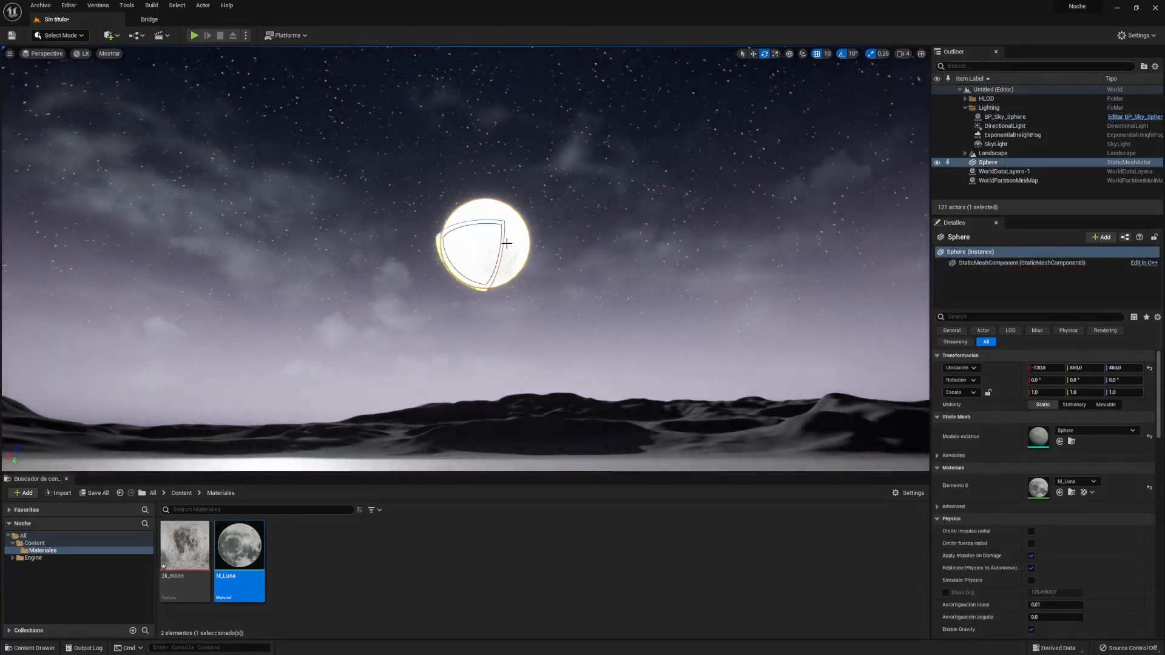
key("r")
left_click_drag(485, 244, 540, 238)
right_click_drag(605, 249, 564, 275)
scroll(564, 274, "down", 5)
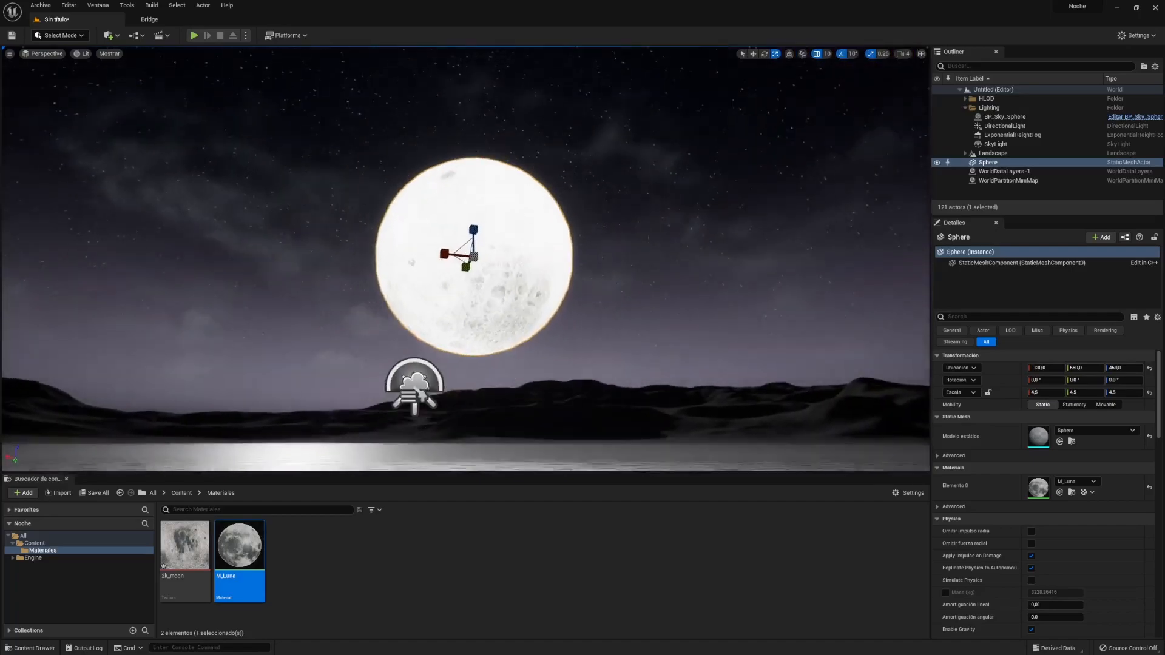
- Switch to Quixel Bridge and bring the Massive Canyon Sandstone Cliff asset into the project
left_click(149, 20)
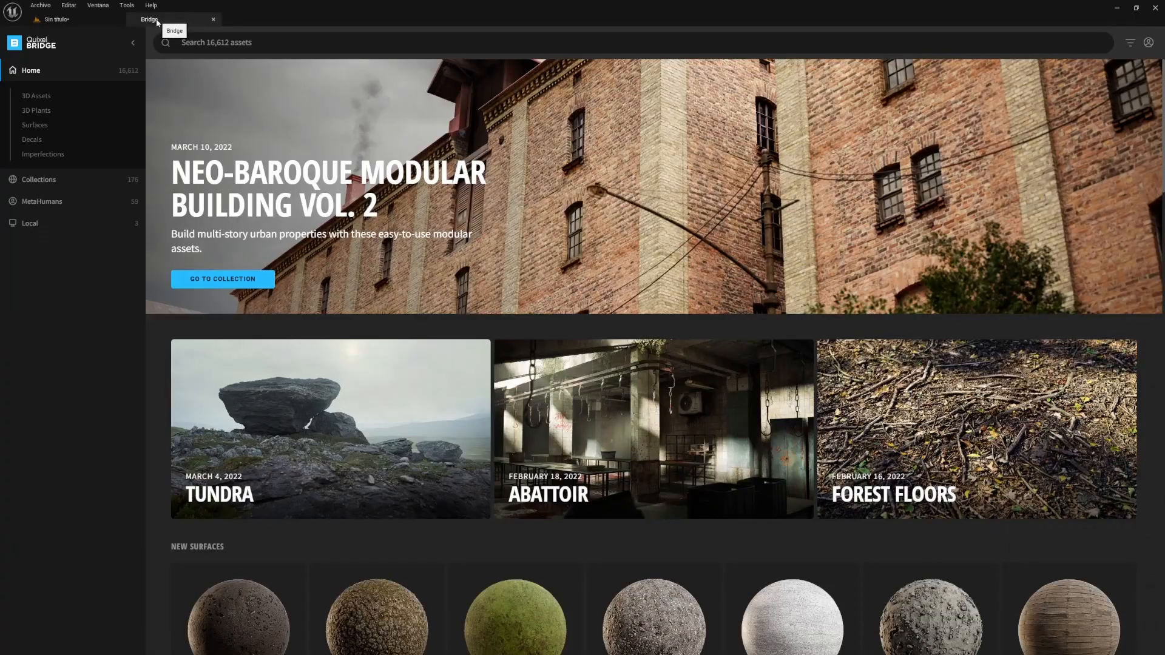
left_click(275, 42)
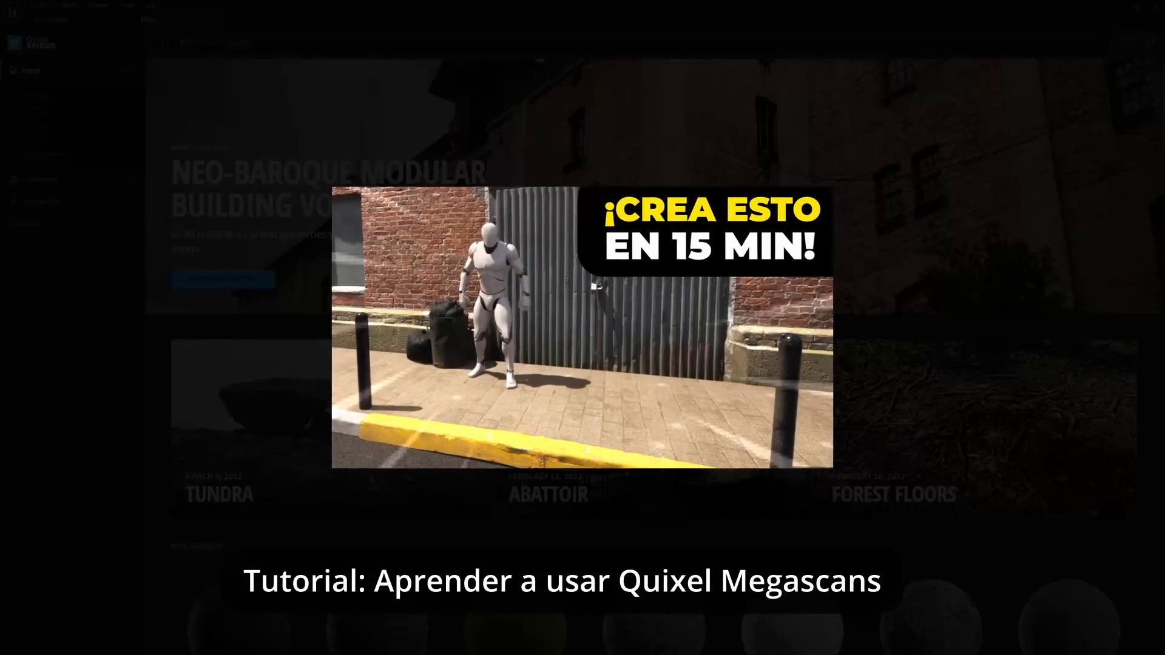
type("cliff")
key("Return")
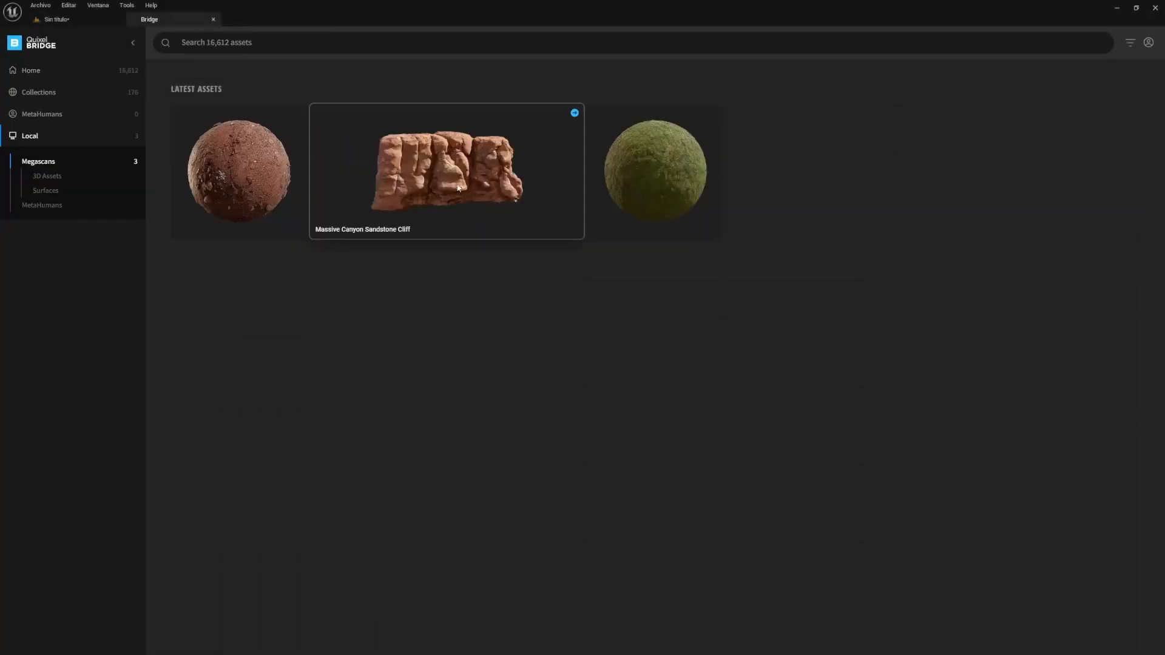
left_click(444, 170)
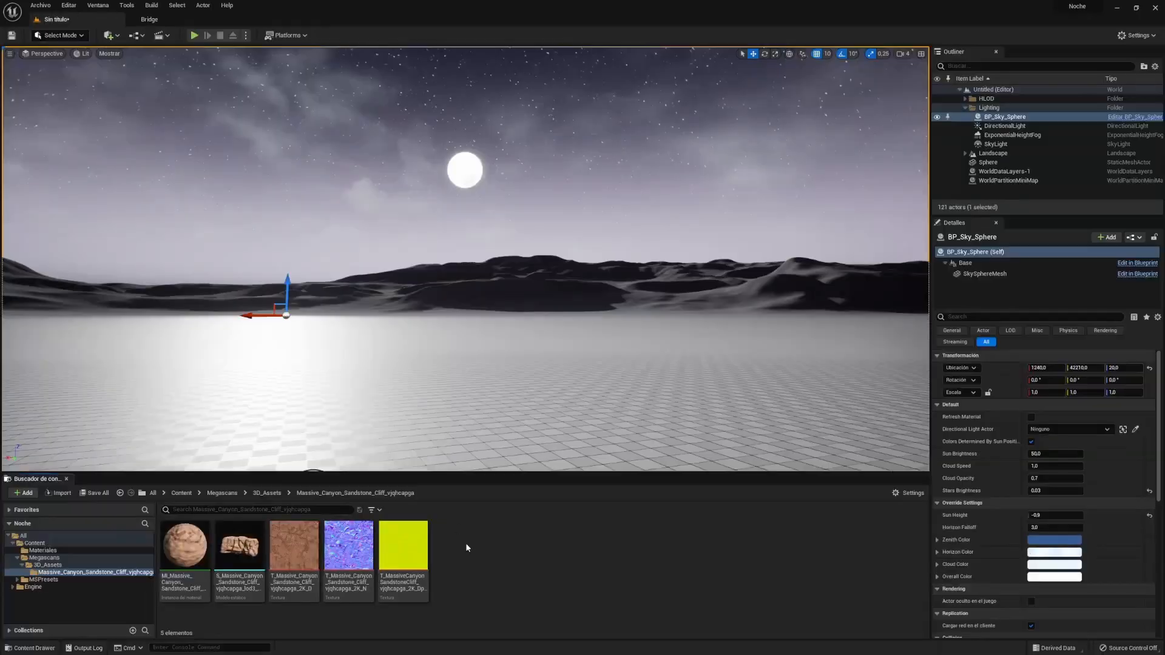
- Place two copies of the Massive Canyon Sandstone Cliff mesh side by side on the landscape in front of the moon
left_click_drag(239, 544, 438, 349)
left_click_drag(239, 545, 628, 356)
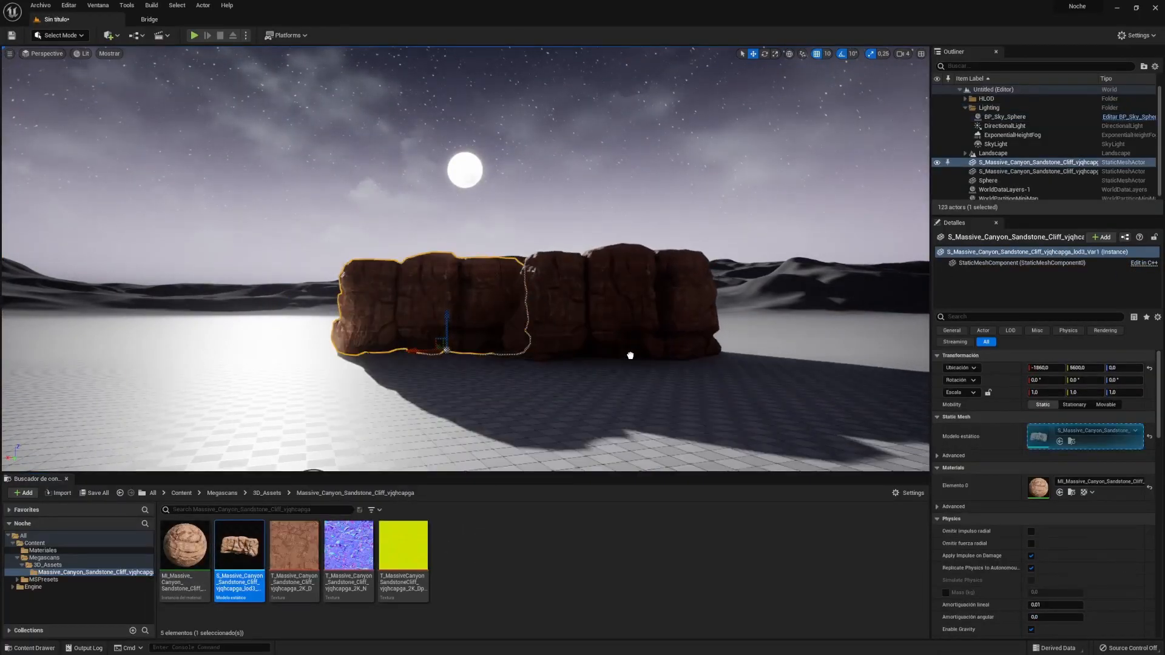
key("e")
key("w")
mouse_move(627, 359)
right_mouse_down()
mouse_move(637, 418)
mouse_move(619, 340)
mouse_move(631, 359)
right_mouse_up()
- Arrange the cliffs into a continuous rock wall, scaling the second one to 1,25 and rotating it 50° about Z
left_click(361, 314)
left_click_drag(360, 314, 360, 324)
key("e")
mouse_move(333, 362)
left_mouse_down()
mouse_move(418, 362)
mouse_move(273, 365)
mouse_move(340, 346)
left_mouse_up()
key("w")
key("r")
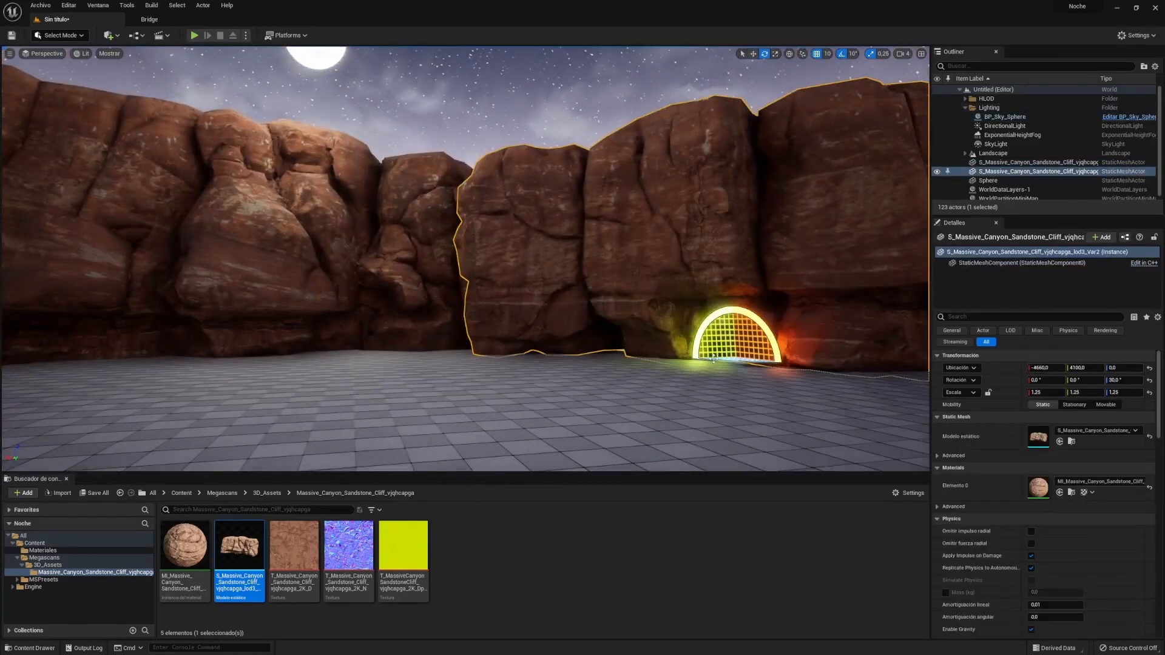
key("w")
left_click_drag(713, 359, 731, 322)
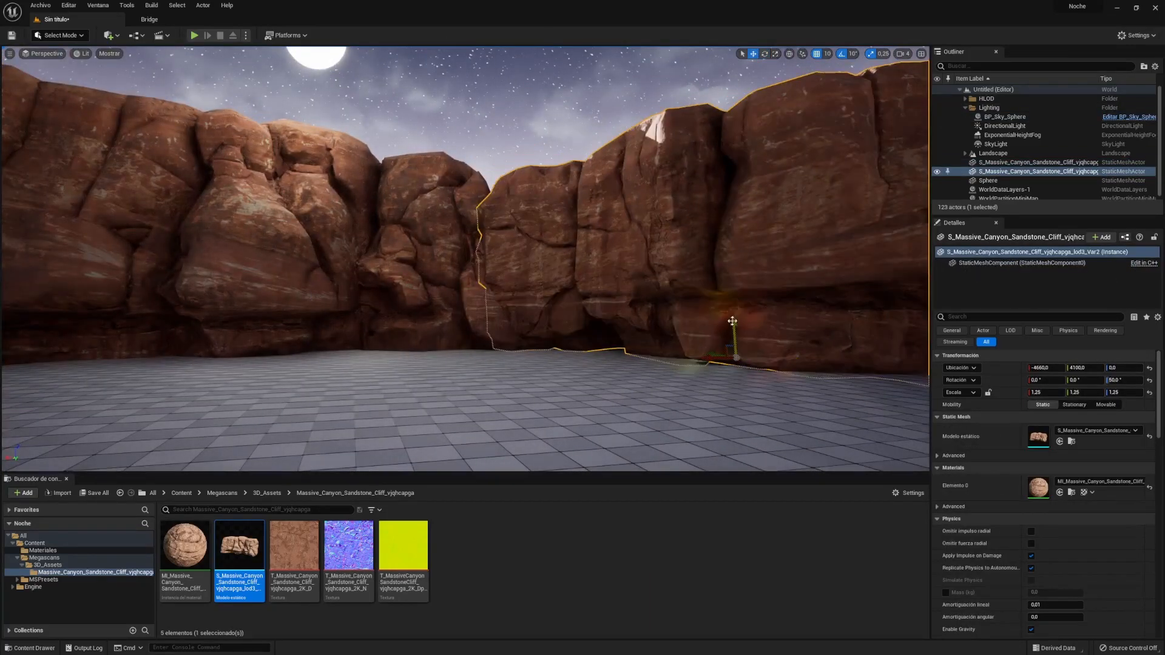
- Move the moon sphere above the gap between the cliffs at a height of 2000
left_click(384, 91)
left_click_drag(356, 82, 607, 149)
left_click(607, 103)
right_click_drag(546, 243, 540, 221)
left_click(561, 125)
key("r")
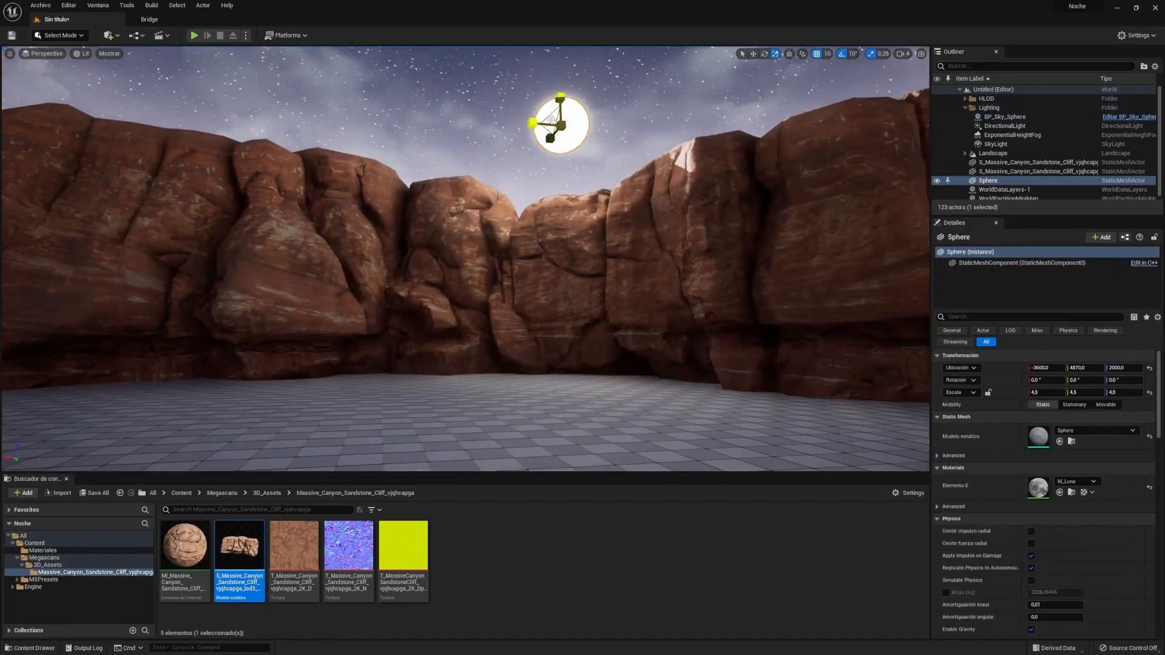
left_click_drag(549, 129, 534, 143)
left_click(613, 122)
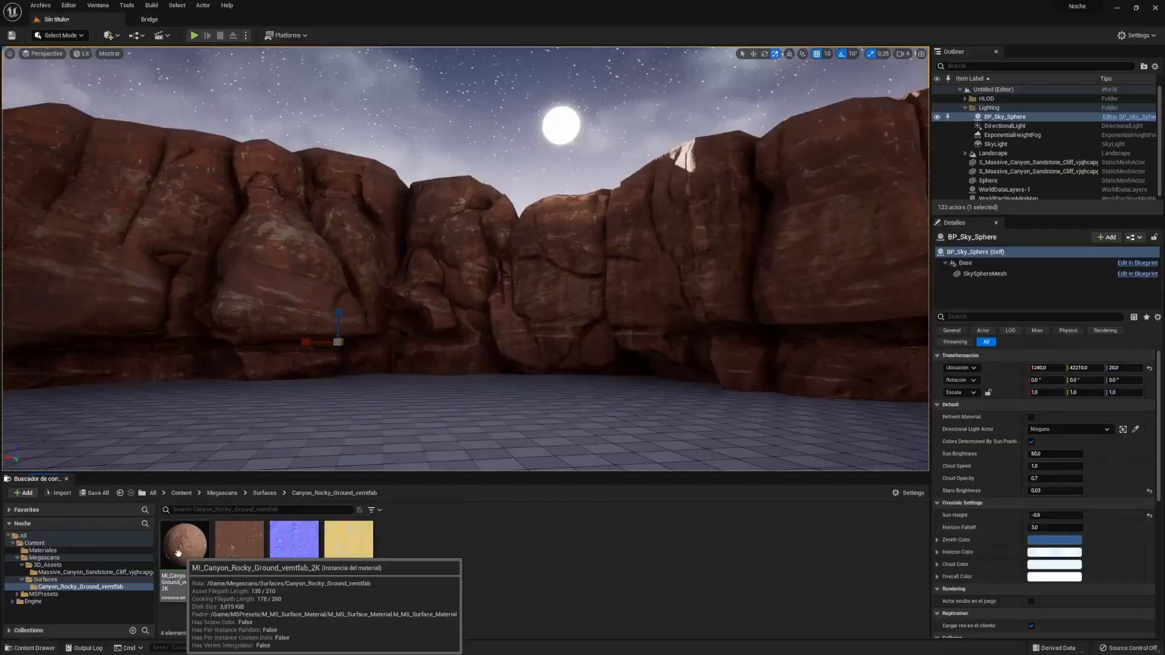
- Assign MI_Canyon_Rocky_Ground as the Landscape Material of the landscape proxy in front of the cliffs
left_click(364, 400)
left_click_drag(185, 546, 1037, 469)
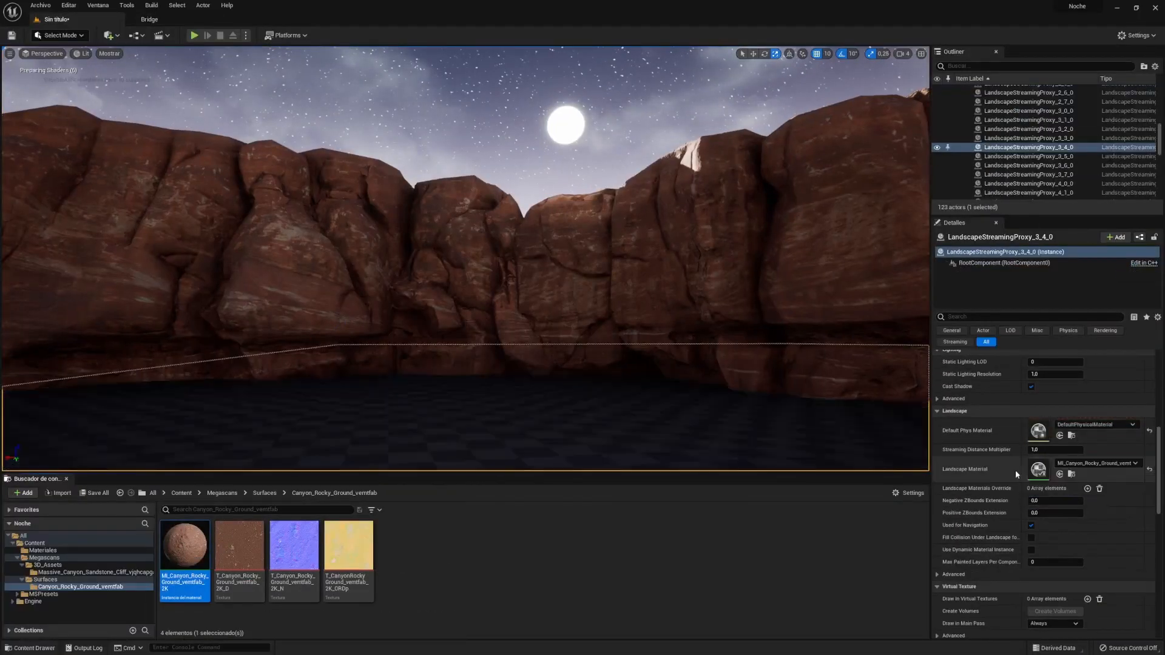
mouse_move(606, 243)
right_mouse_down()
mouse_move(637, 279)
mouse_move(628, 252)
right_mouse_up()
left_click(607, 103)
left_click(593, 426)
- Enable Tiling/Offset in the rocky ground material instance, set Tiling X and Y to 0,3, then save and close it
double_click(1038, 469)
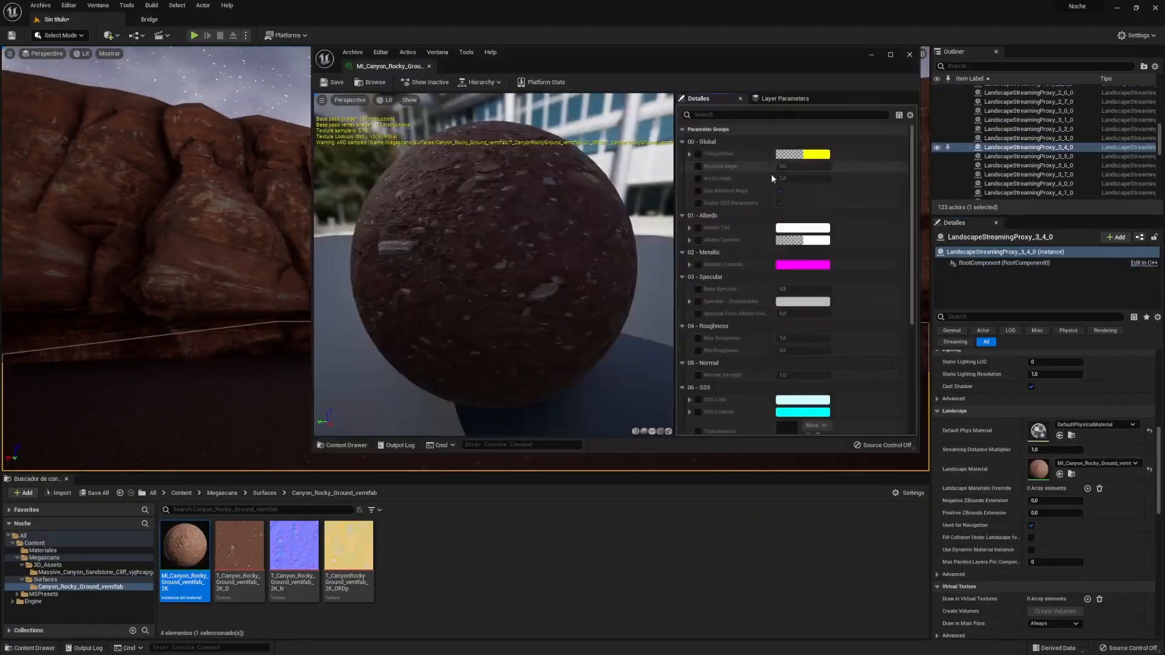
left_click(690, 154)
left_click(697, 154)
left_click(810, 165)
type("0,3")
key("Return")
left_click(796, 177)
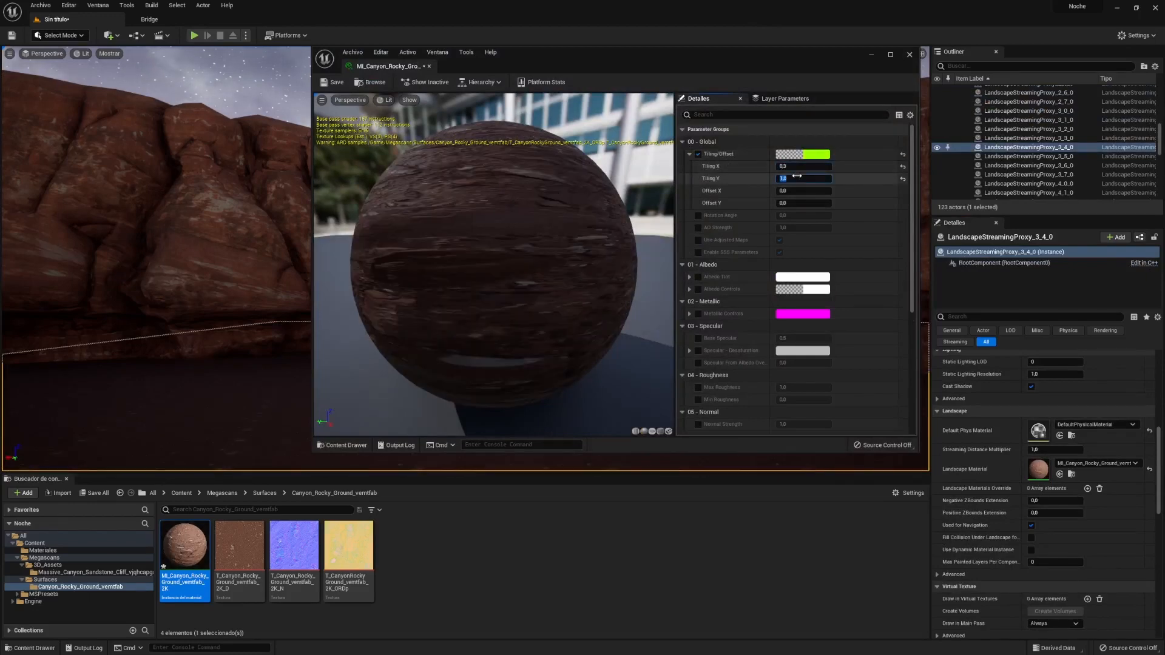
type("0,3")
key("Return")
left_click(331, 82)
left_click(909, 55)
left_click(586, 110)
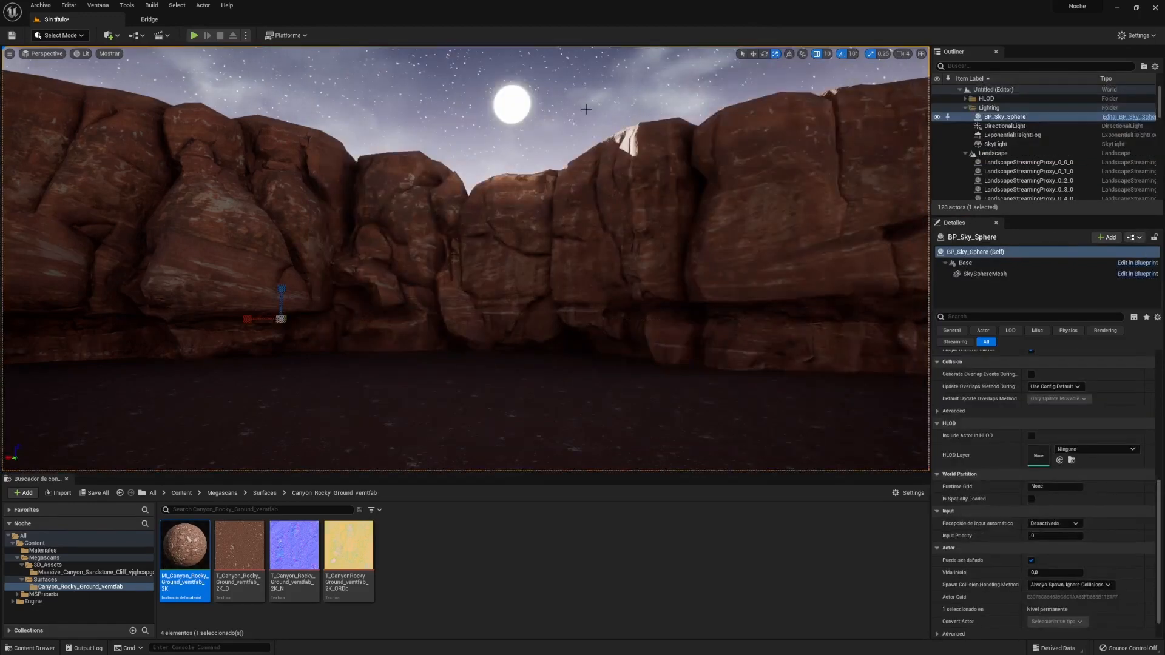
- Reopen the rocky ground material instance, set Tiling X and Y to 0,1, then save and close it
double_click(183, 544)
left_click(799, 165)
type("0,1")
key("Return")
left_click(799, 177)
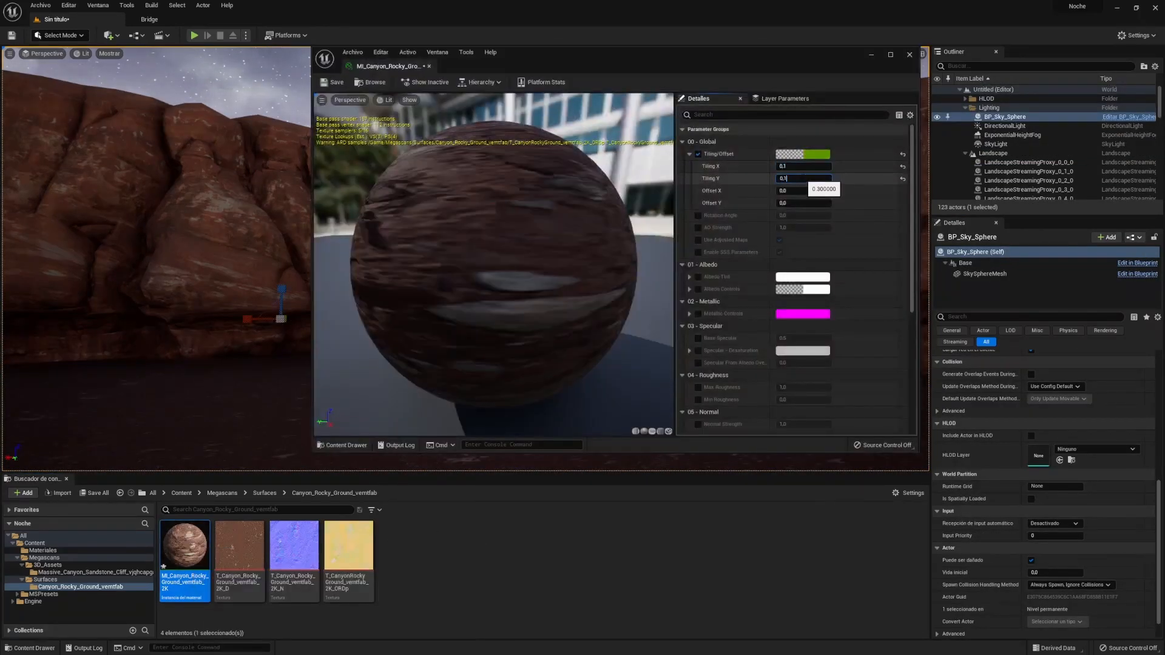
type("0,1")
key("Return")
left_click(332, 81)
left_click(909, 55)
left_click(782, 566)
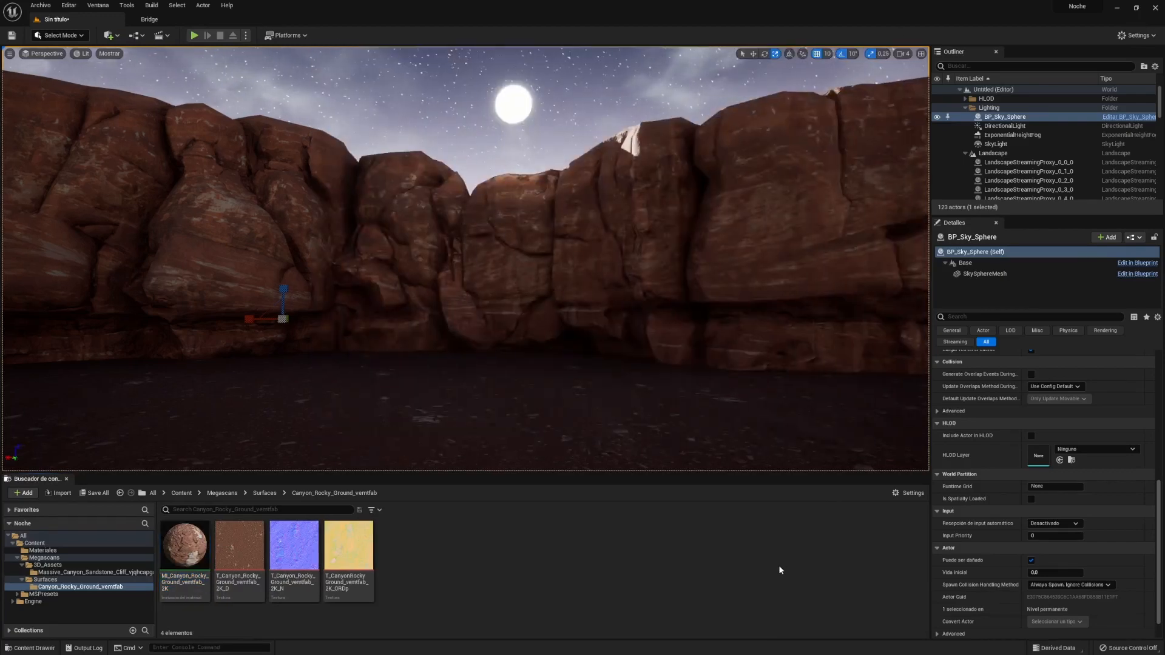
- Tint the DirectionalLight's light color a pale moonlight blue (Hex sRGB DEE7FFFF) and accept it
left_click(965, 153)
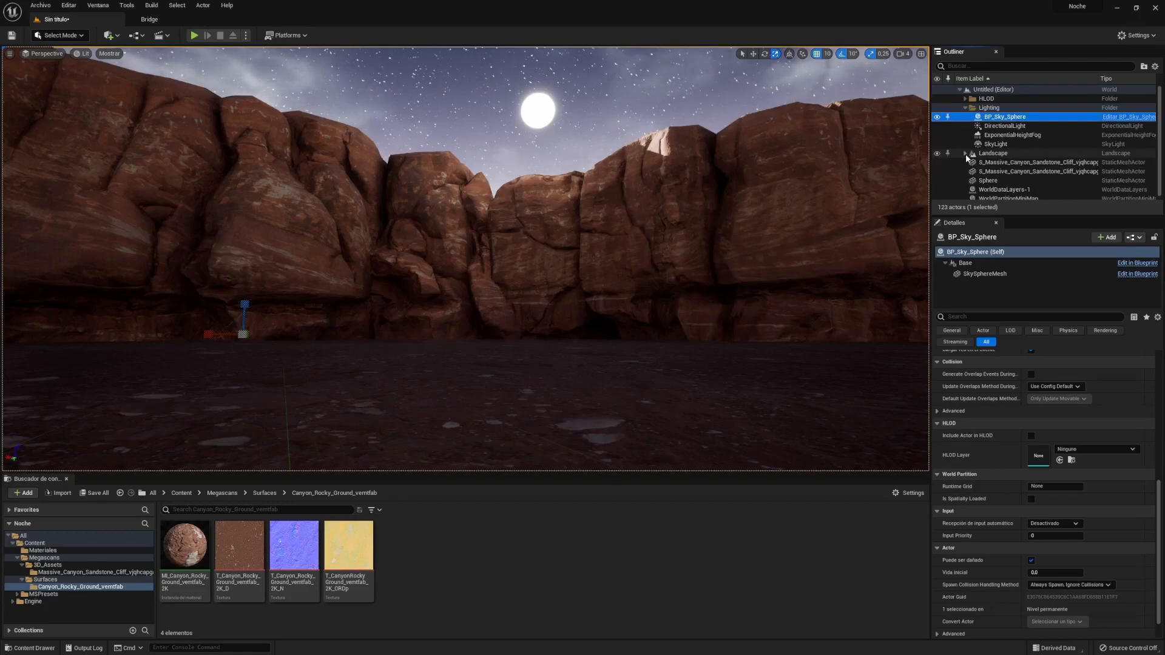
left_click(1017, 126)
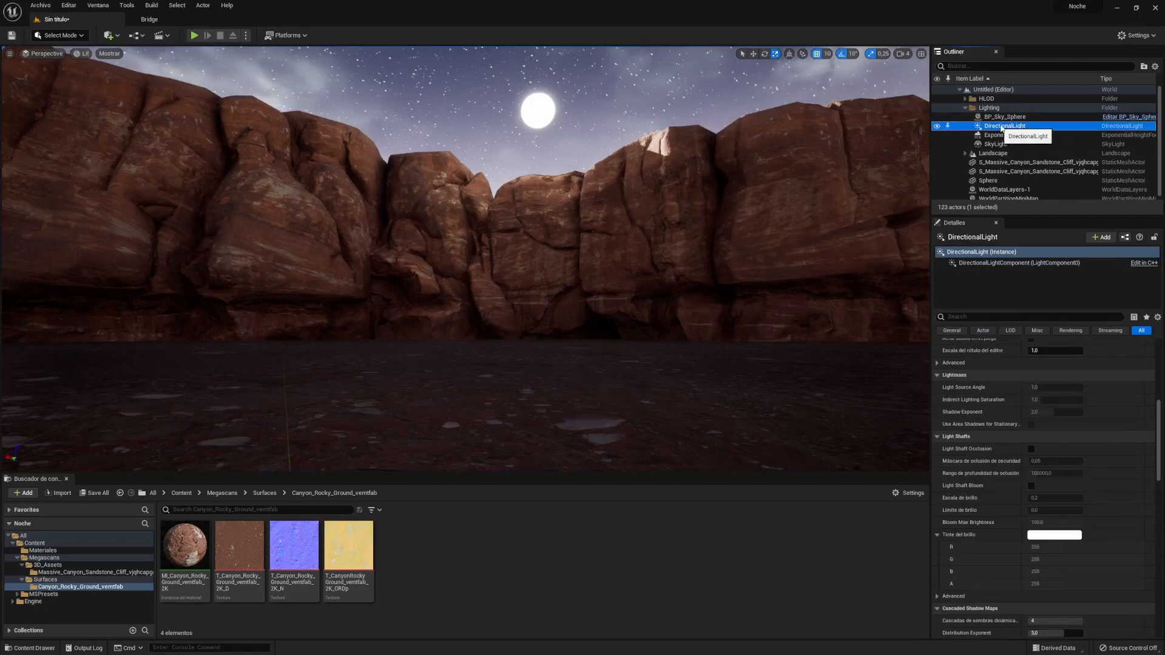
scroll(1007, 546, "up", 5)
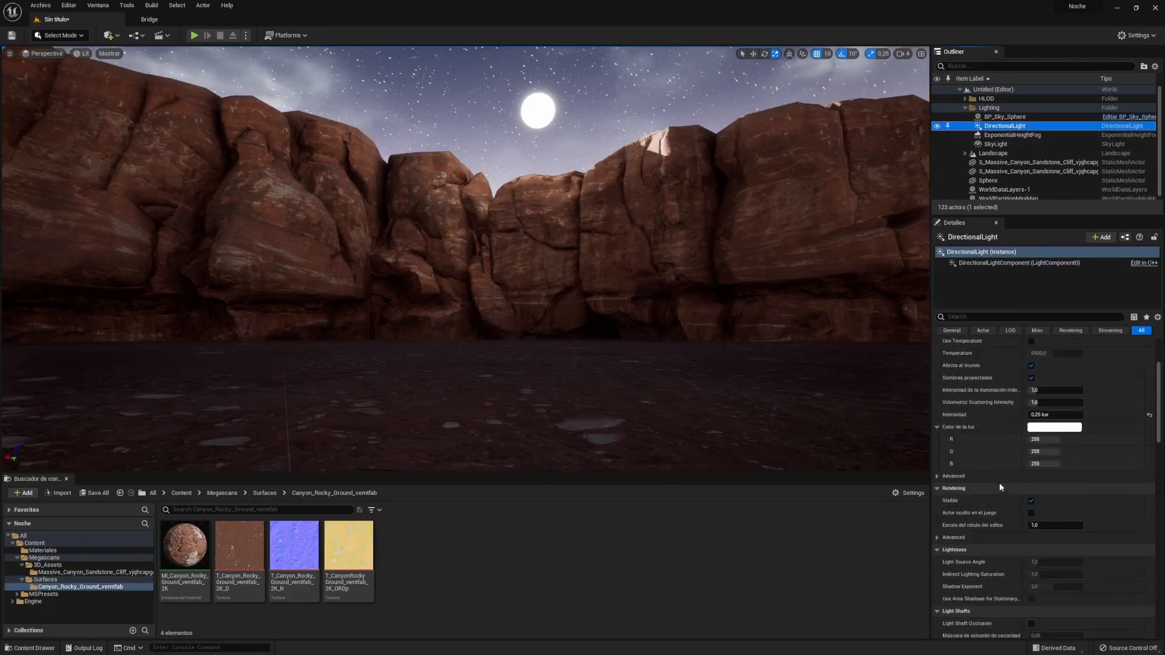
scroll(1000, 487, "up", 3)
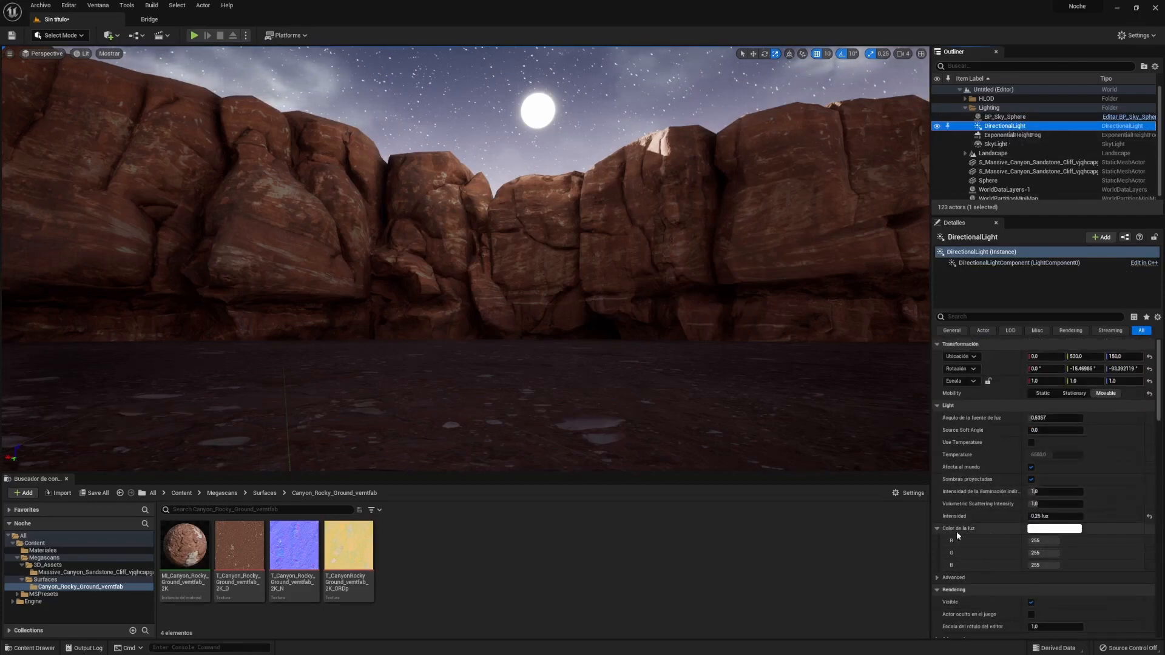
left_click(1046, 531)
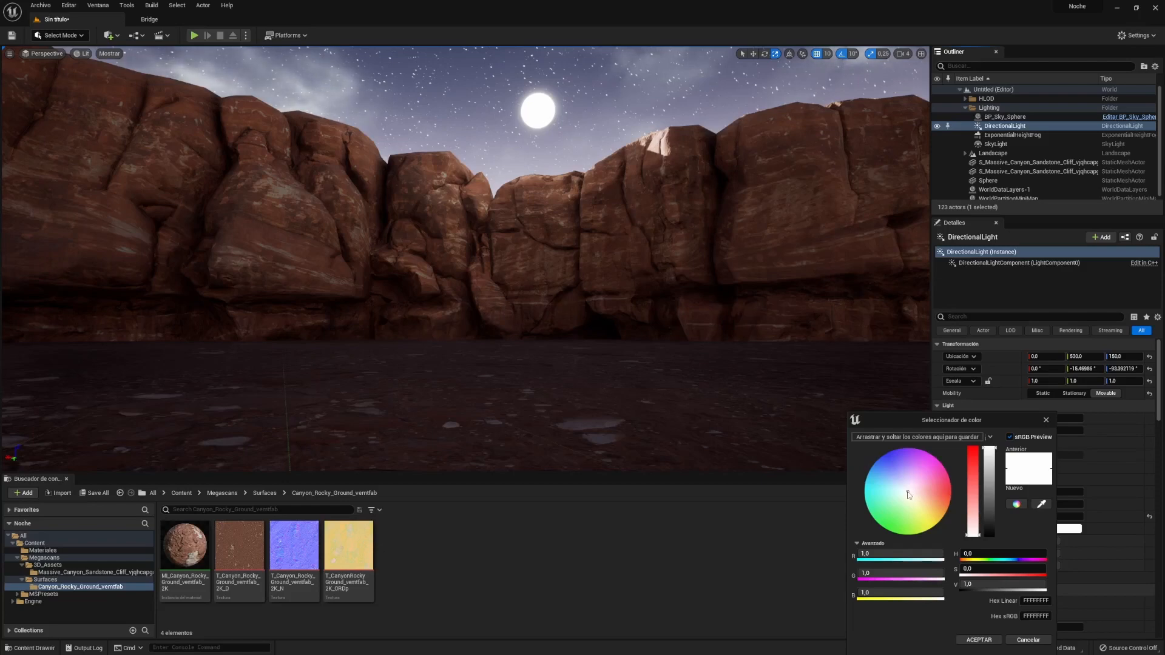
left_click_drag(902, 491, 900, 487)
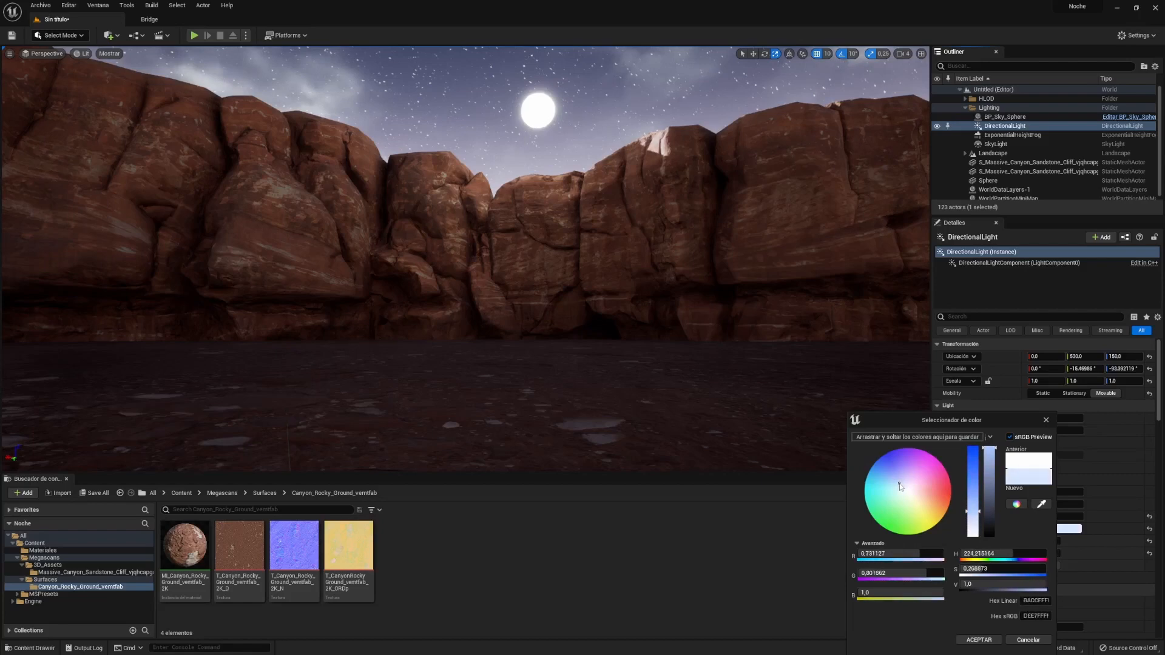
left_click(979, 640)
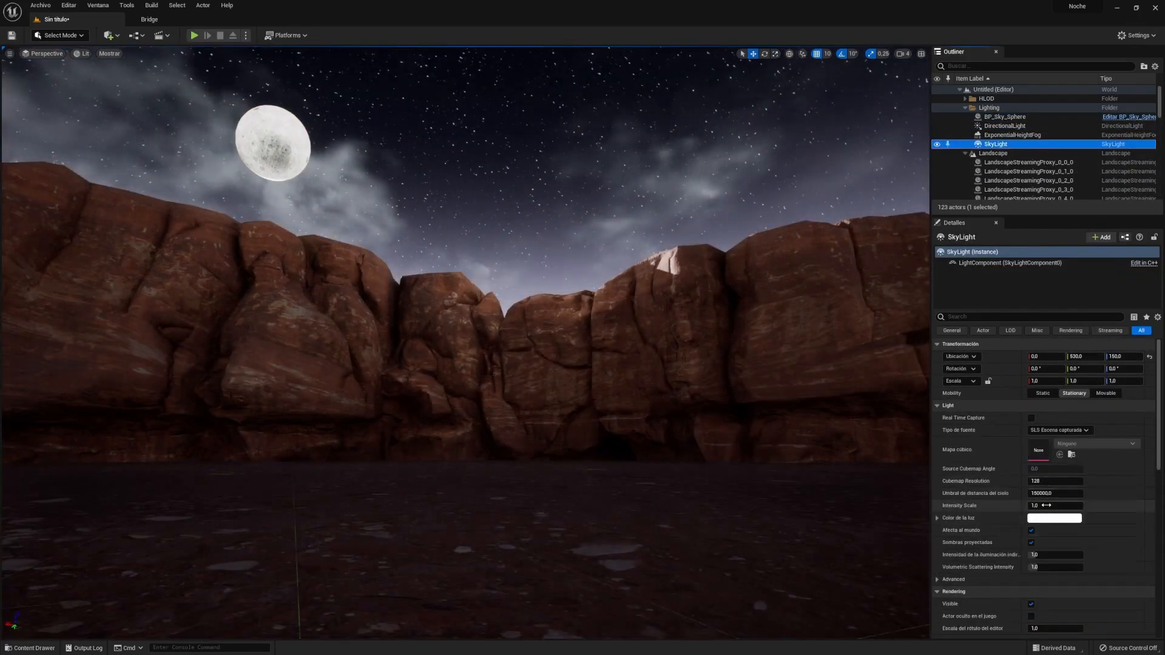
- Set the SkyLight's Intensity Scale to 2 and raise it to 5
left_click(1046, 505)
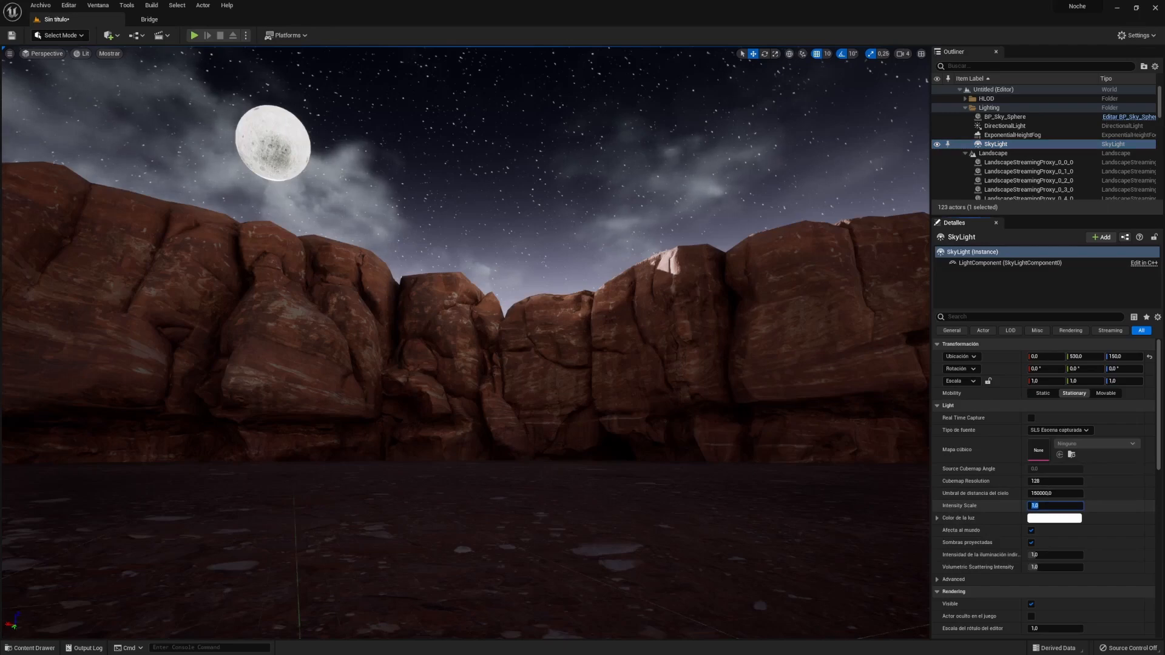
type("2")
key("Return")
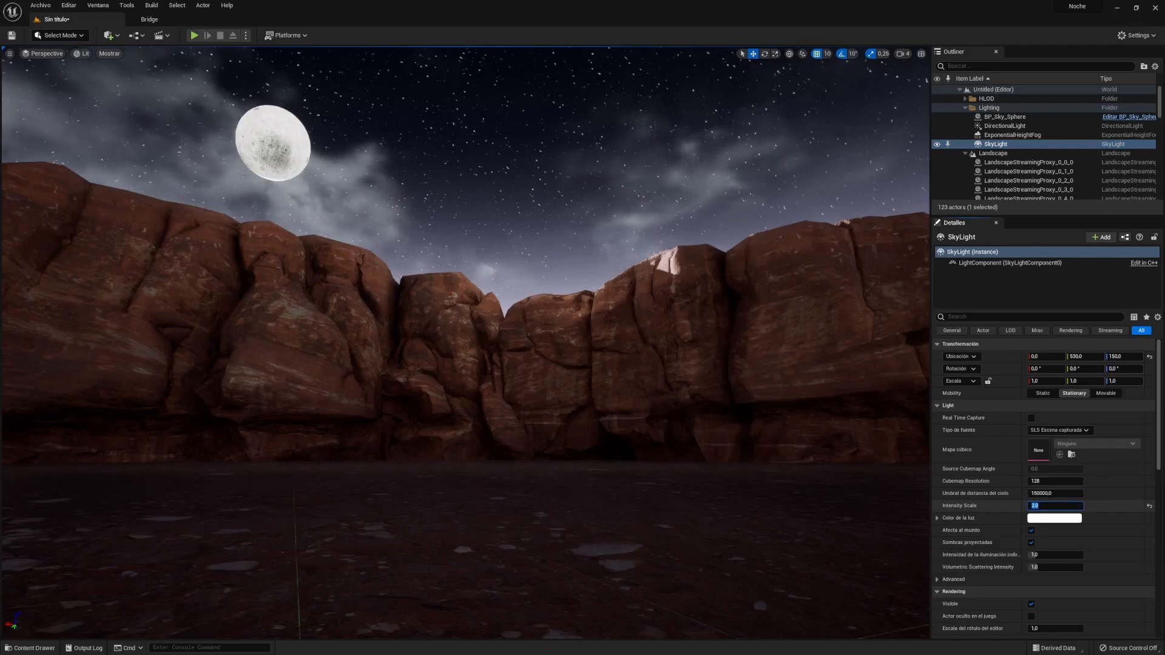
type("5")
key("Return")
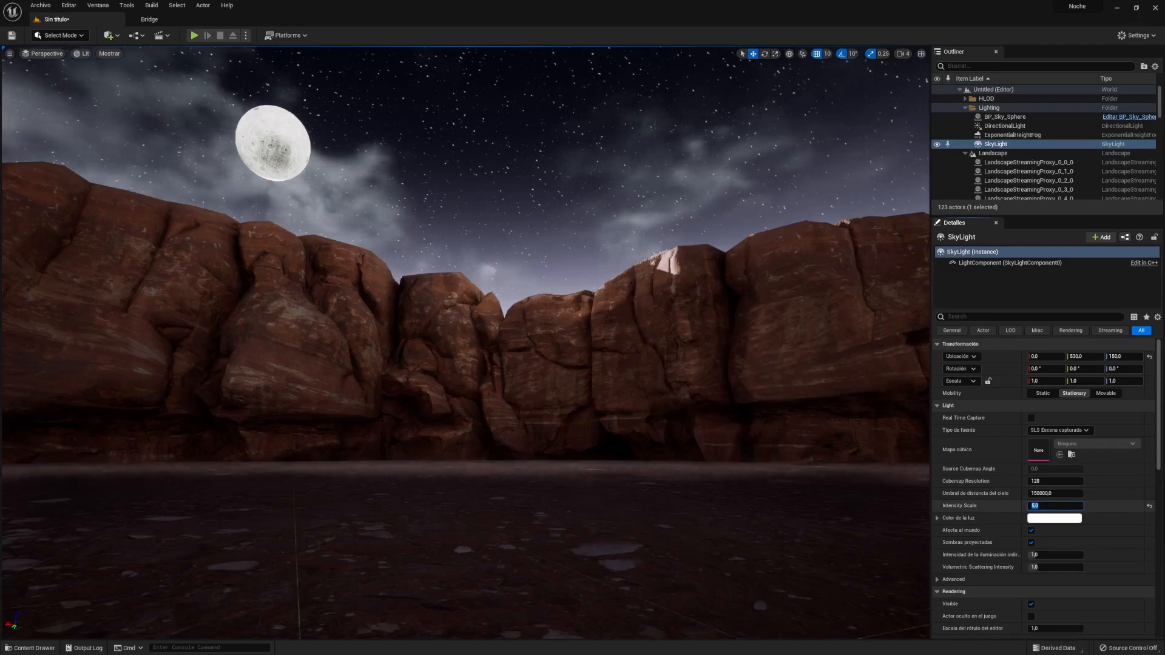